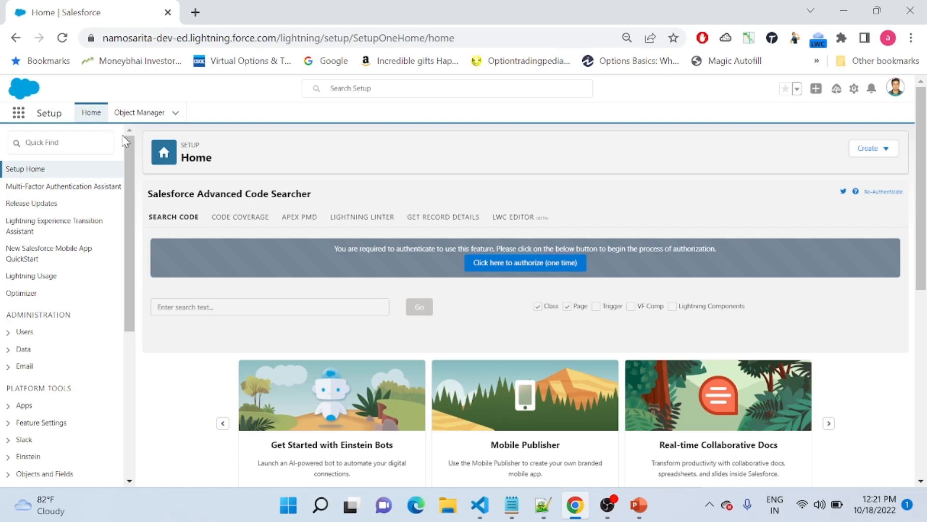
- Find and open the Approval Processes page in Setup
left_click(55, 143)
type("approval proc")
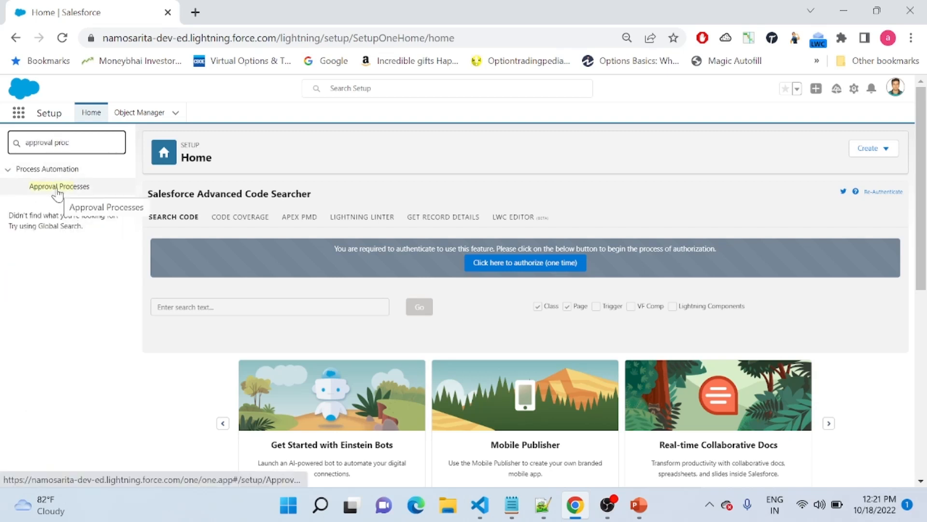
left_click(51, 196)
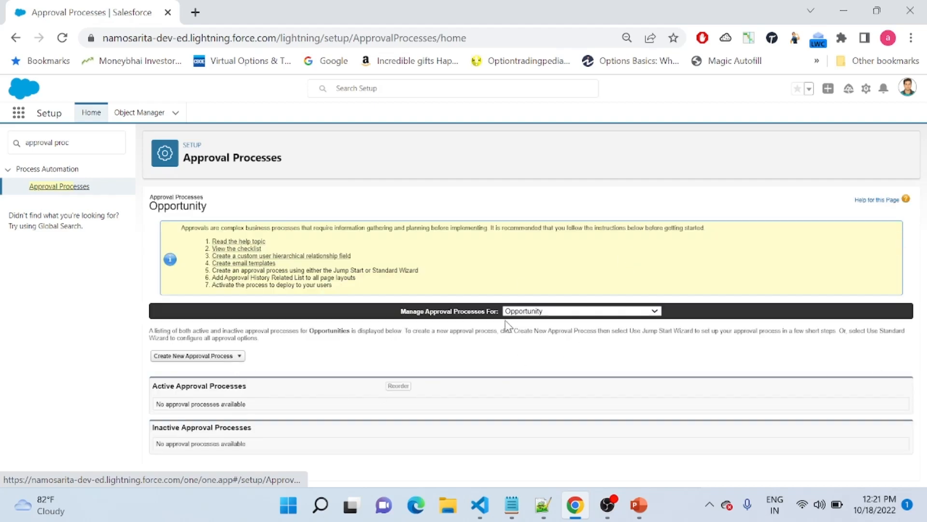
- Choose Opportunity as the object to manage approval processes for
left_click(547, 312)
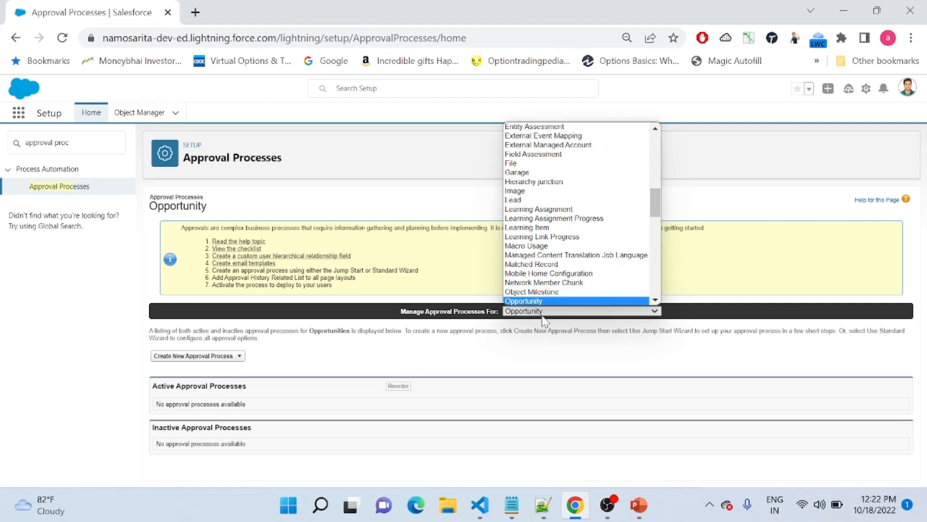
scroll(543, 319, "down", 1)
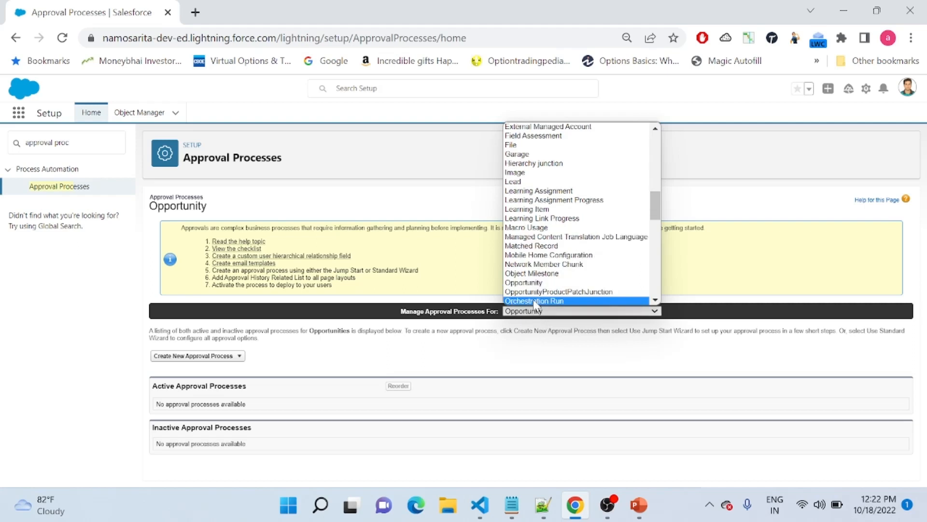
left_click(527, 284)
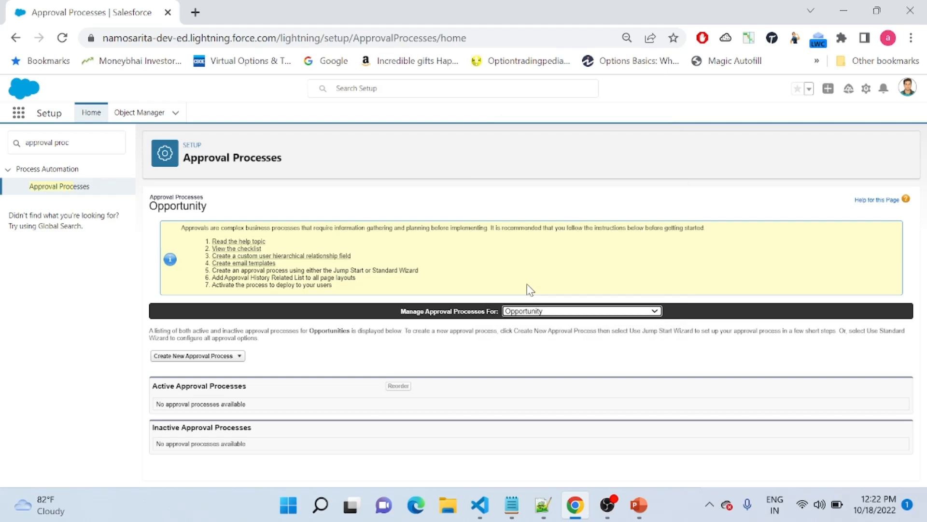
left_click(550, 359)
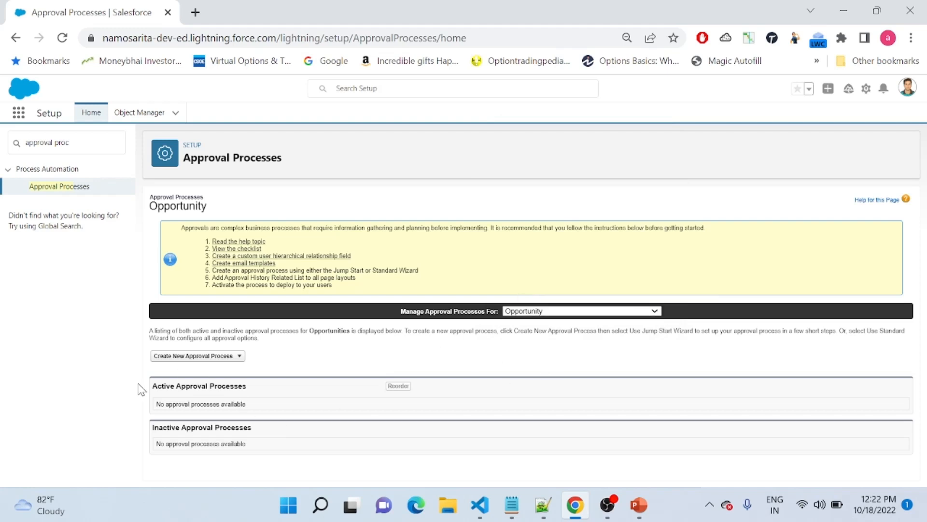
- Create an approval process with the Standard Setup Wizard, name it "Opportunity amount process", and continue to the entry criteria
left_click(239, 356)
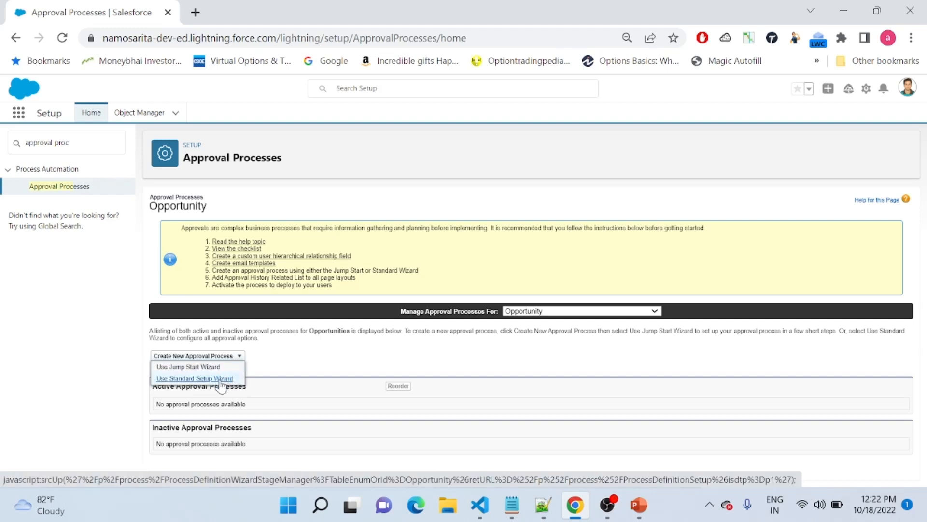
left_click(220, 379)
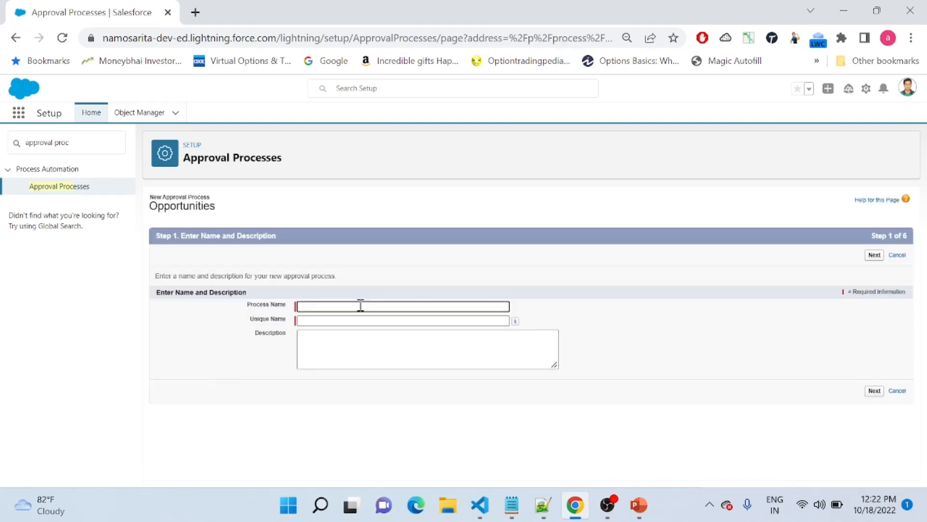
type("Opportunity amount process")
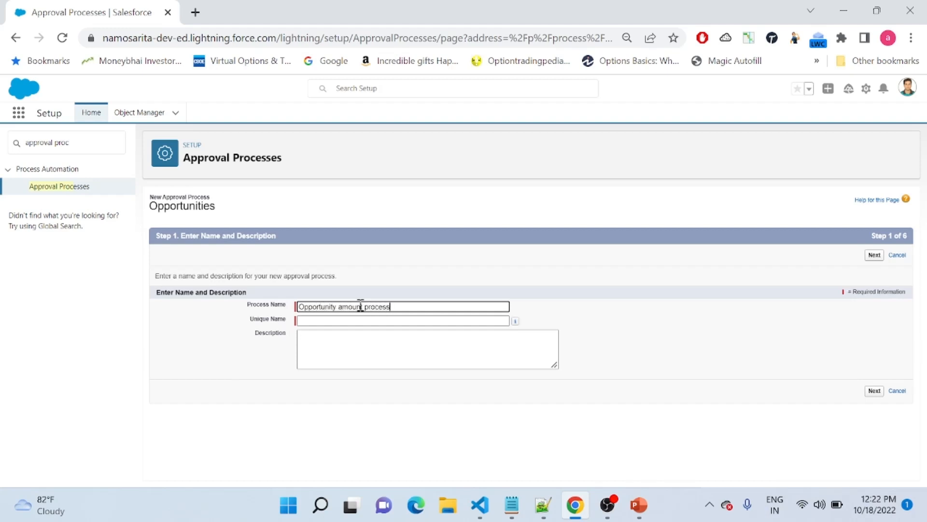
left_click(639, 322)
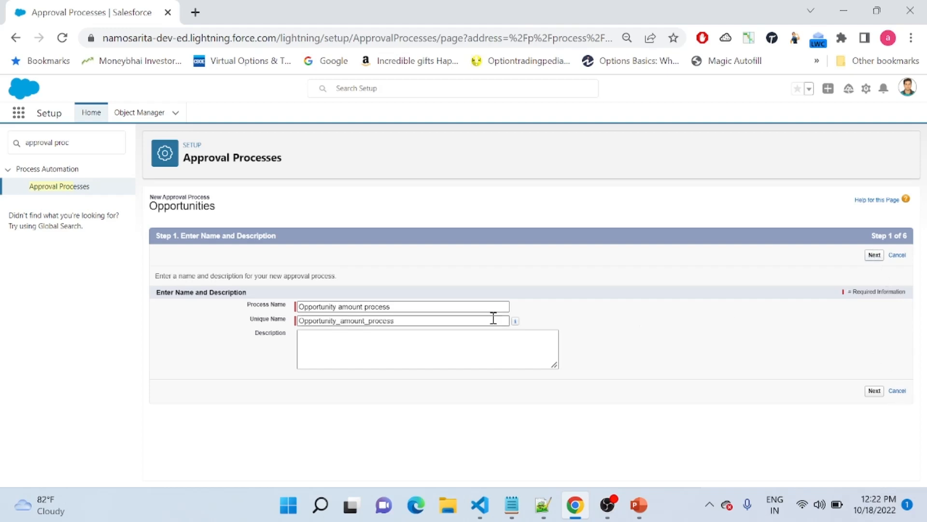
key("Return")
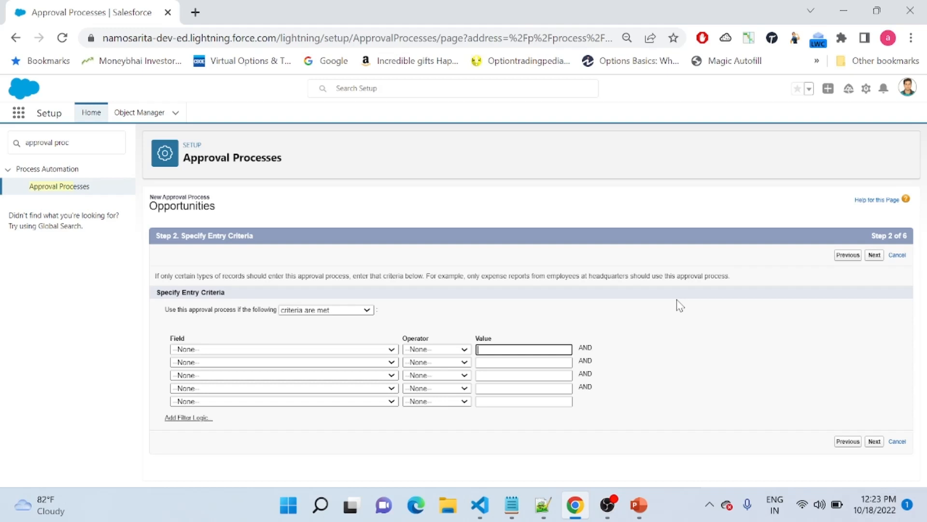
- Try the "formula evaluates to true" option for the entry criteria, and return to "criteria are met"
left_click(290, 349)
left_click(507, 307)
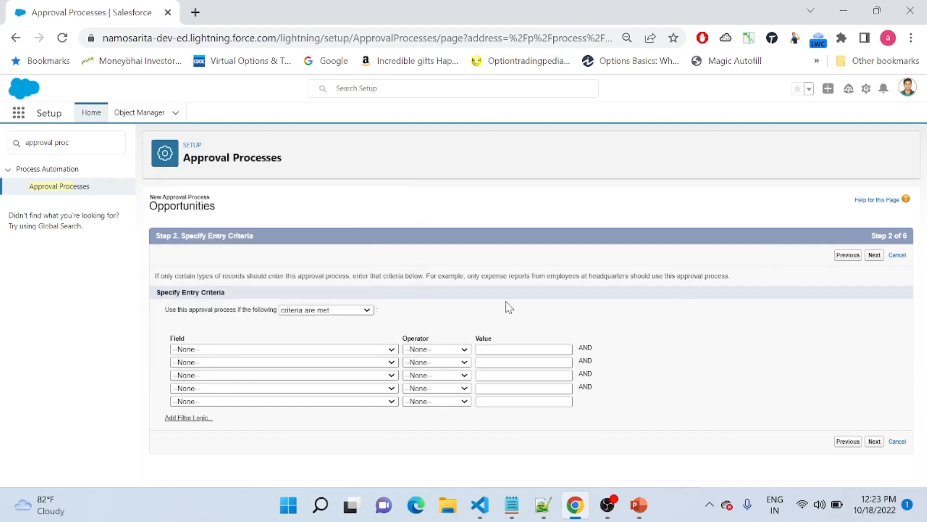
left_click(332, 309)
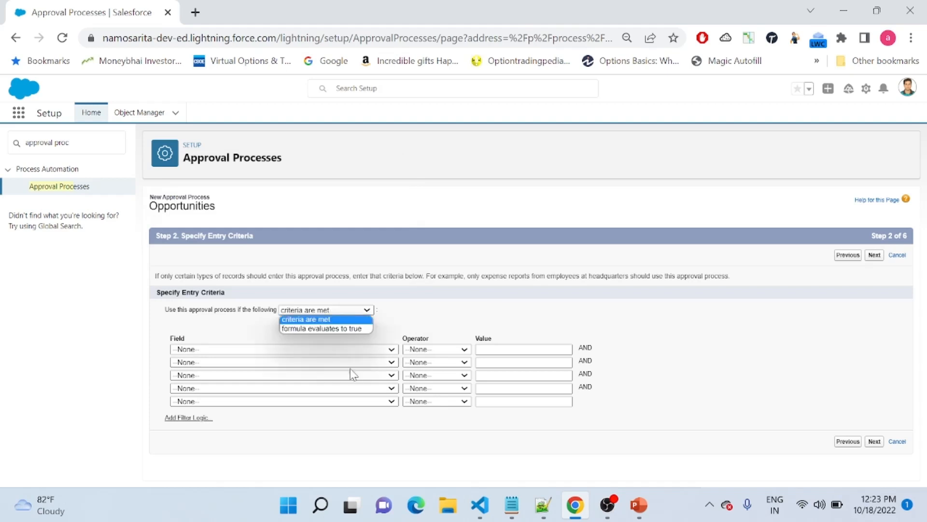
left_click(334, 329)
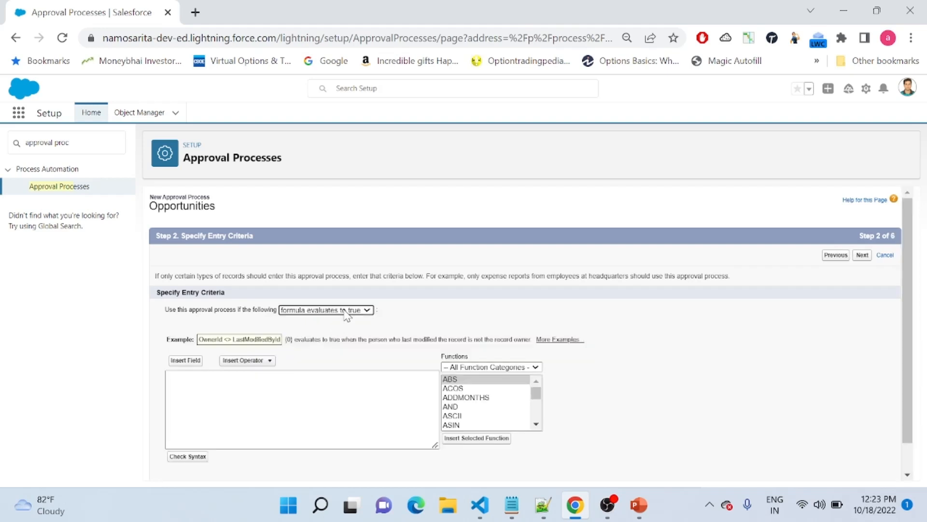
left_click(345, 311)
left_click(326, 319)
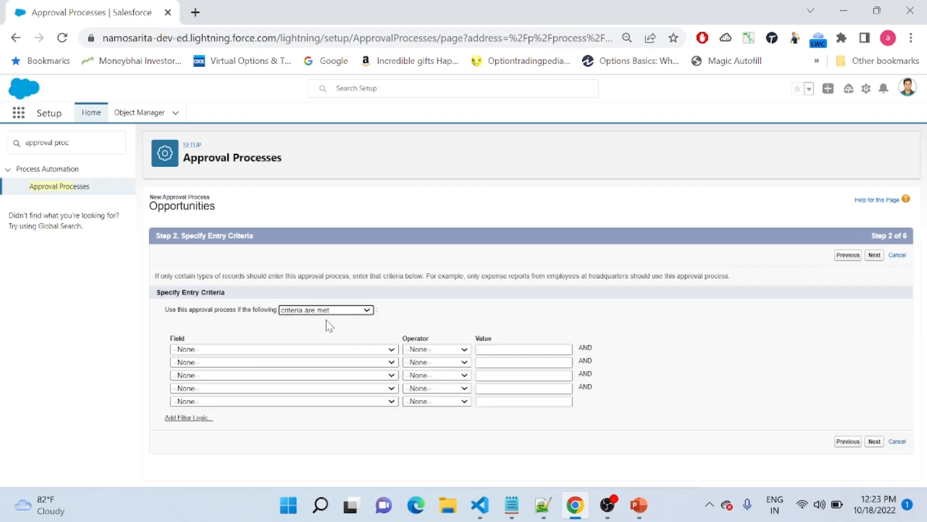
- Set the entry criterion to Opportunity: Amount greater than 1000, add filter logic, and continue to the approver settings
left_click(321, 334)
left_click(331, 352)
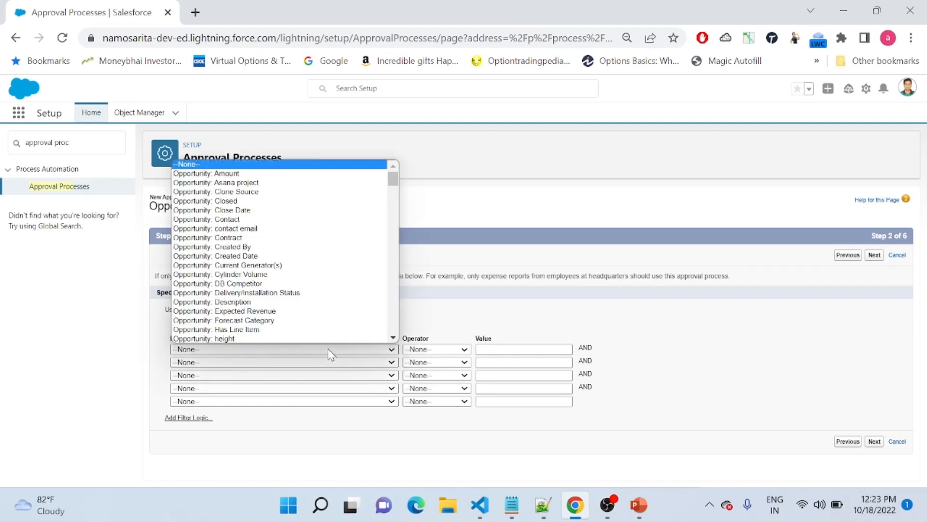
left_click(308, 174)
left_click(435, 350)
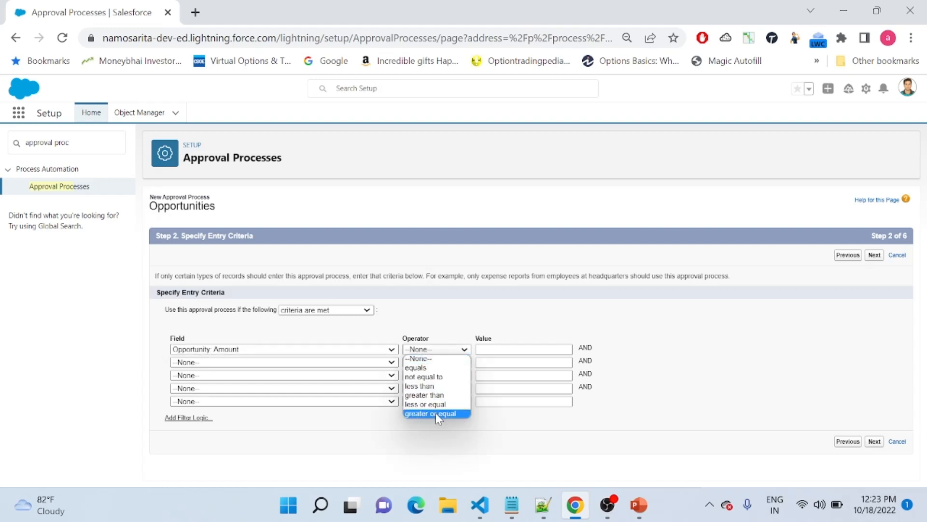
left_click(434, 395)
left_click(503, 352)
type("10000")
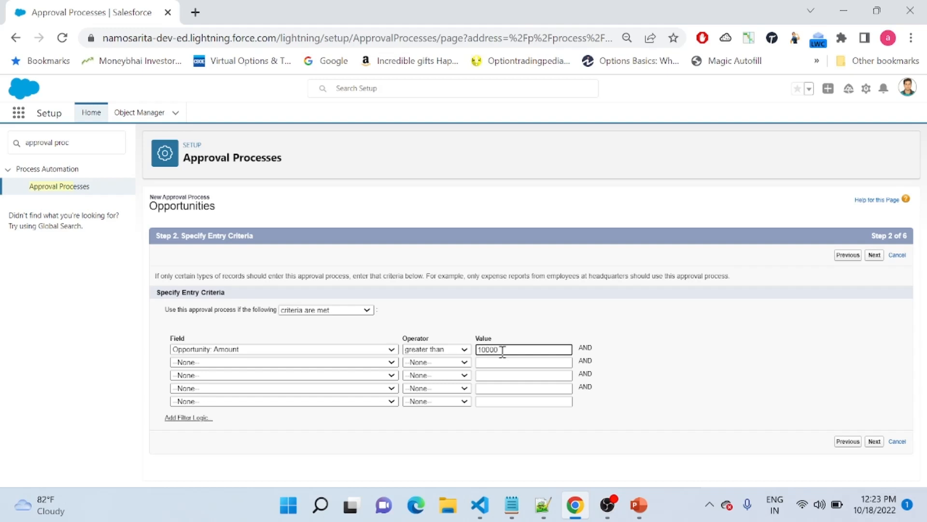
key("BackSpace")
left_click(792, 315)
left_click(183, 423)
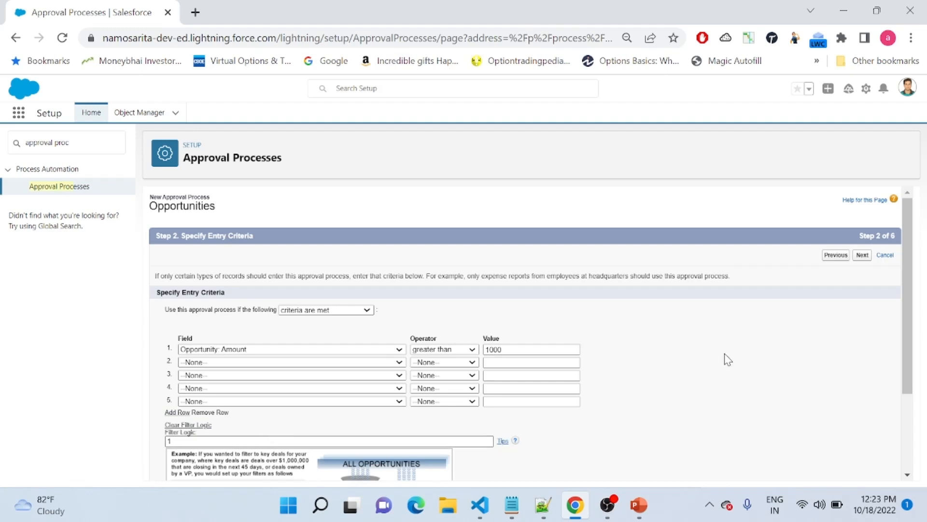
left_click(862, 256)
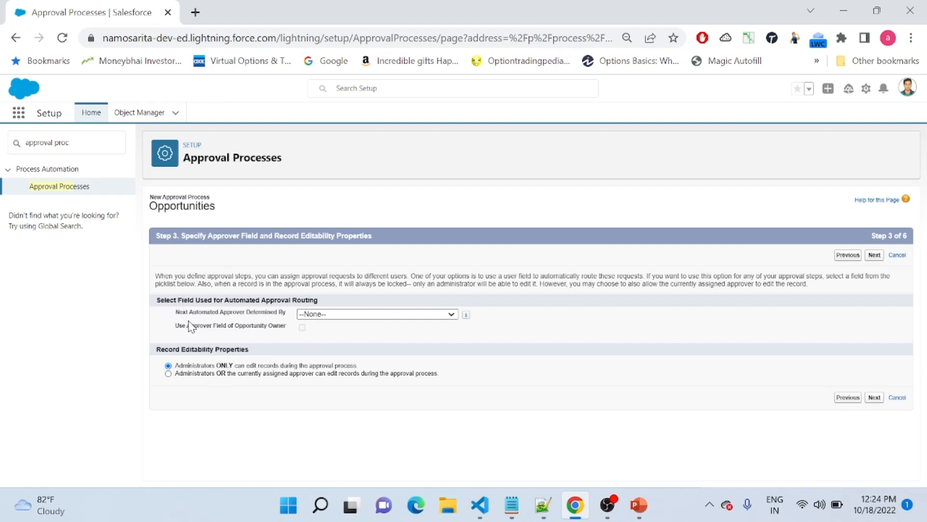
- Set Manager as the next automated approver and proceed past the notification templates without choosing any
left_click(372, 314)
left_click(367, 315)
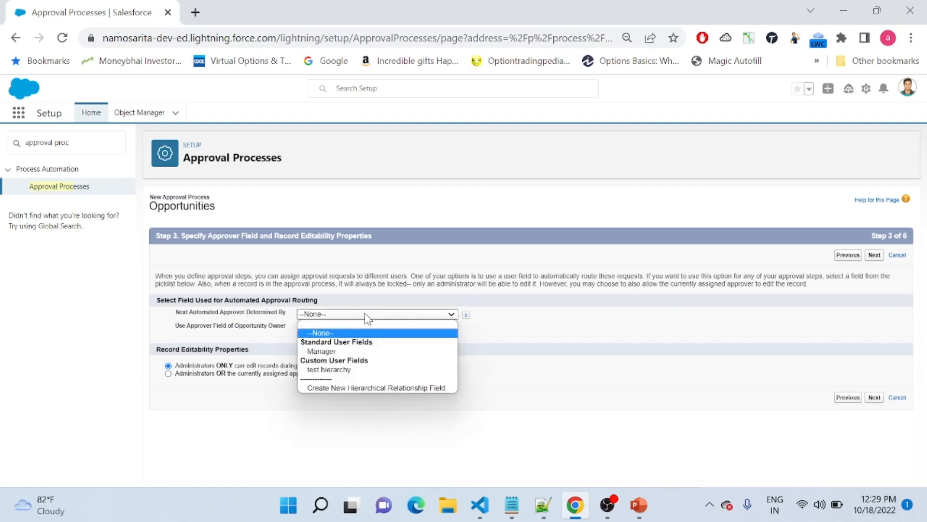
left_click(326, 349)
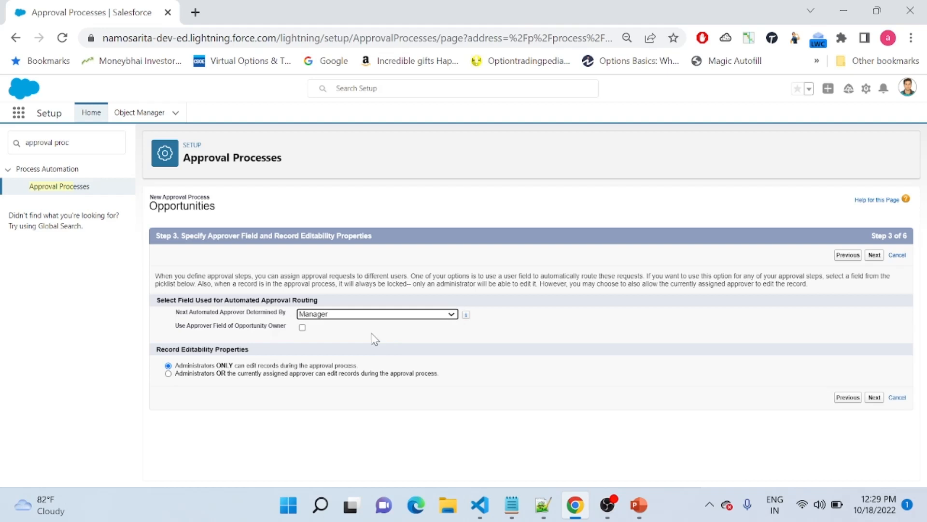
left_click(351, 338)
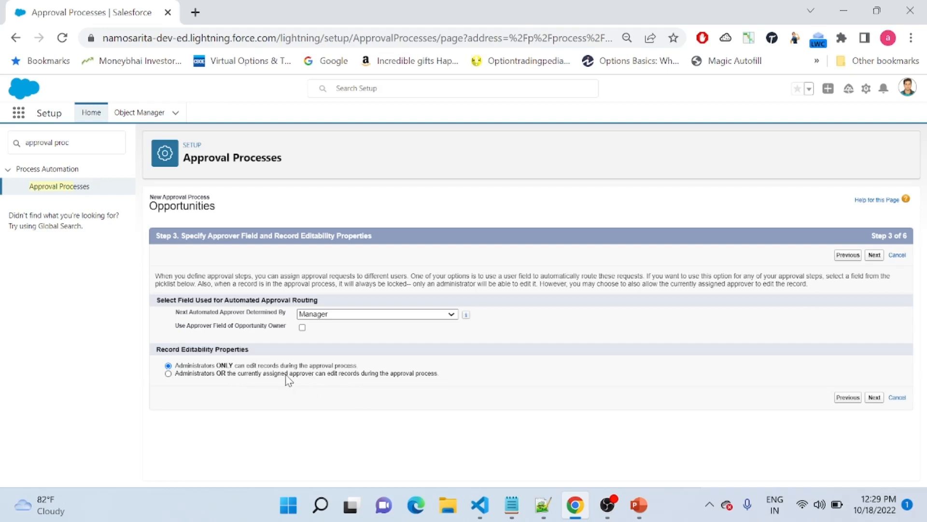
left_click(874, 255)
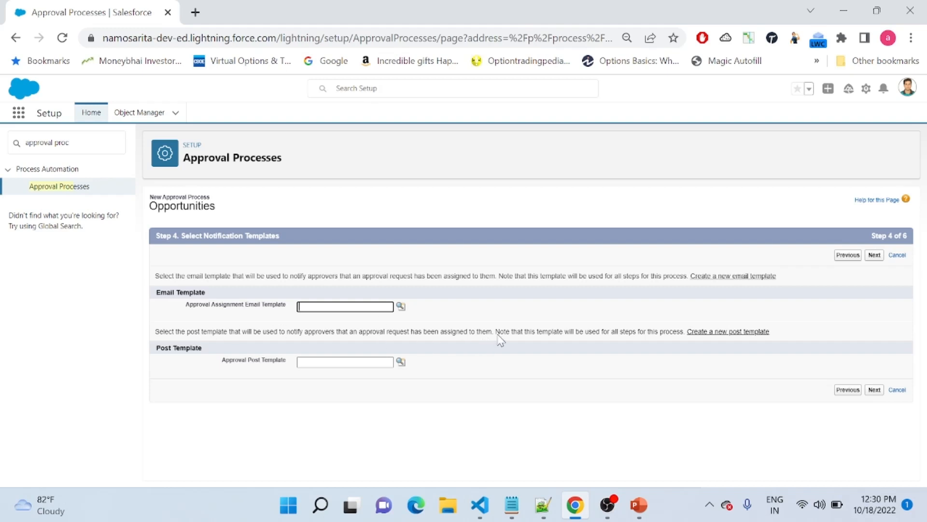
left_click(871, 259)
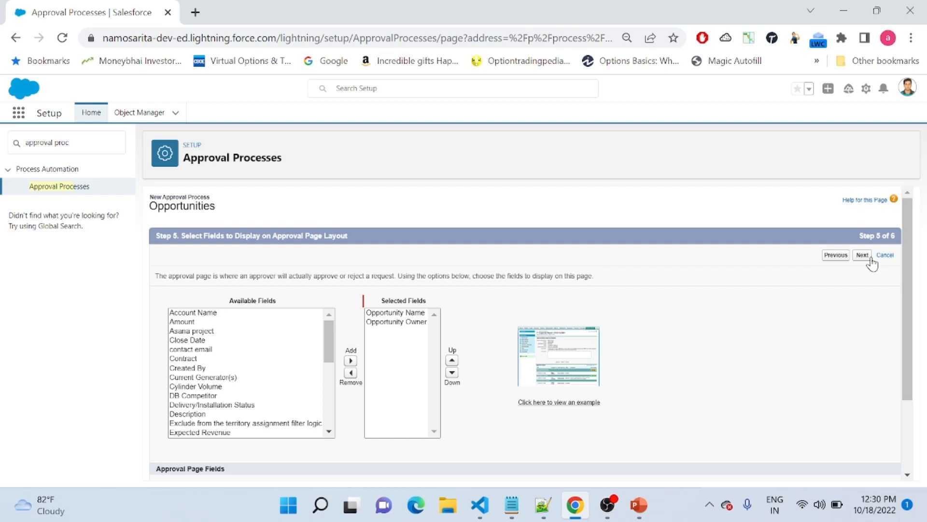
- Add the Amount field to the selected fields of the approval page layout
left_click_drag(910, 275, 908, 321)
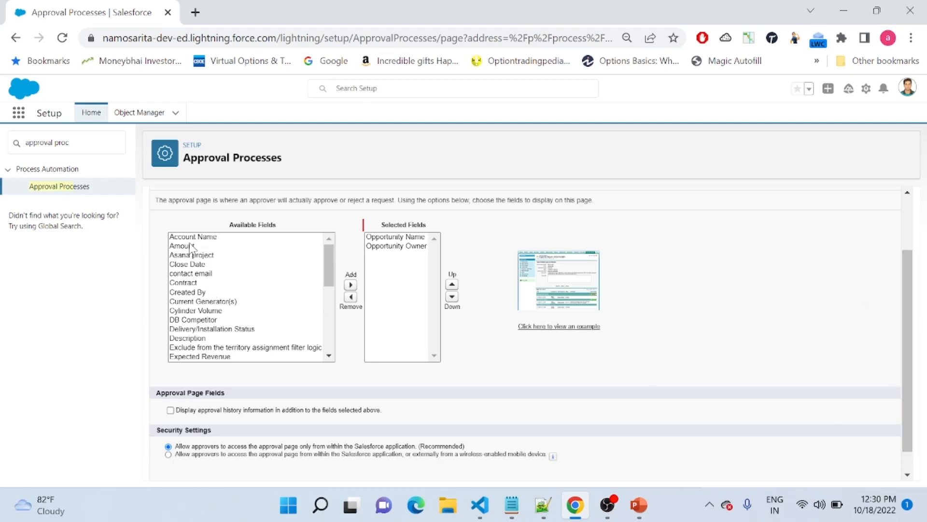
left_click(191, 246)
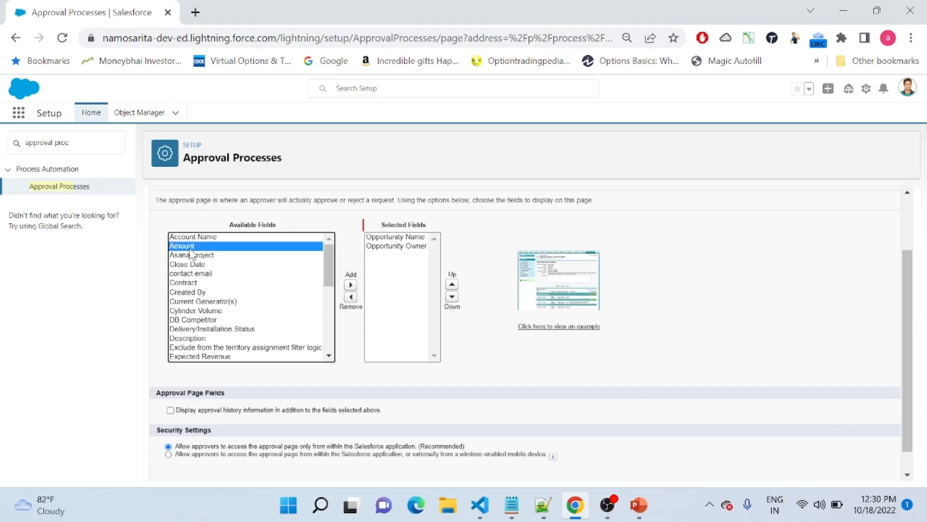
left_click(350, 286)
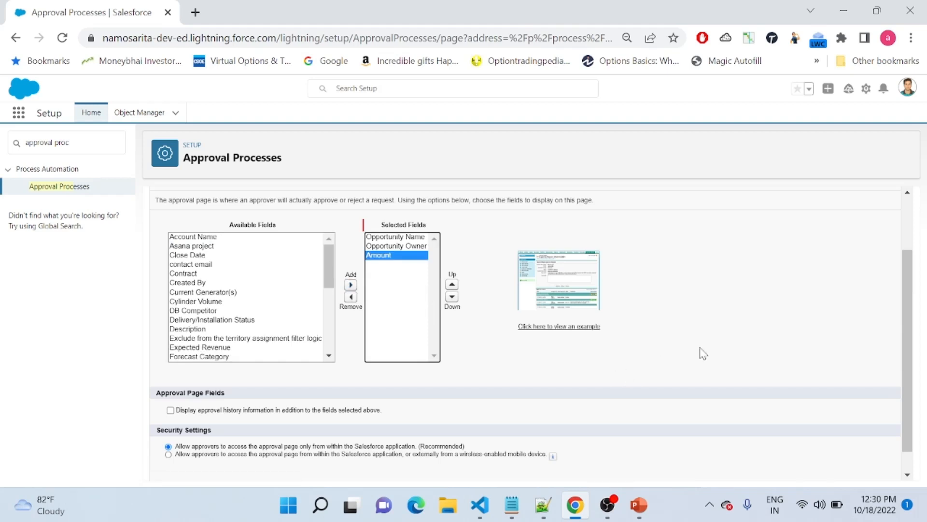
- View the example approval page layout, close it, and continue to the initial submitters without changing the security settings
left_click(554, 293)
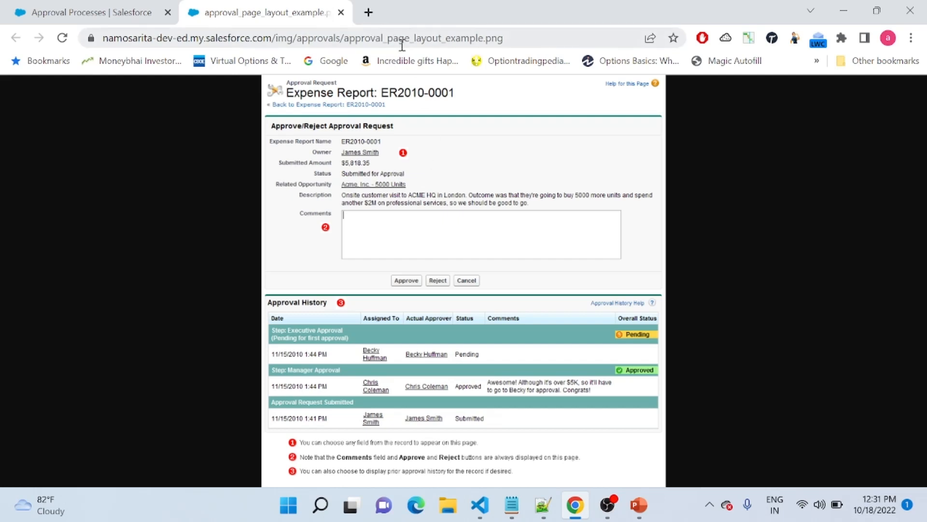
left_click(342, 13)
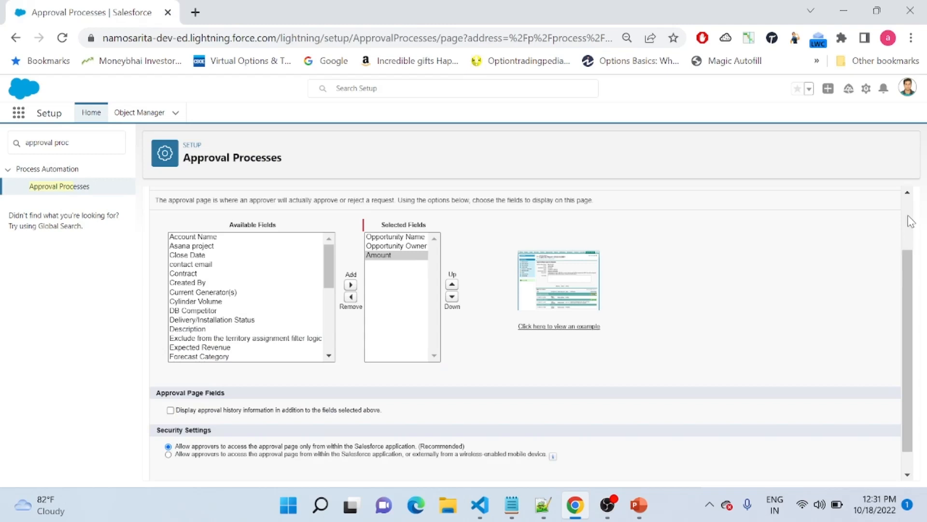
scroll(911, 221, "up", 2)
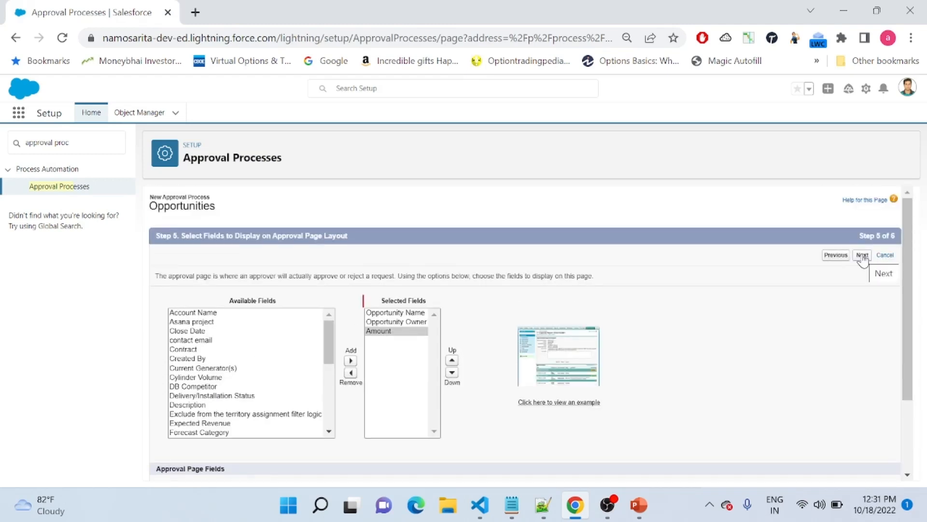
left_click_drag(908, 246, 922, 351)
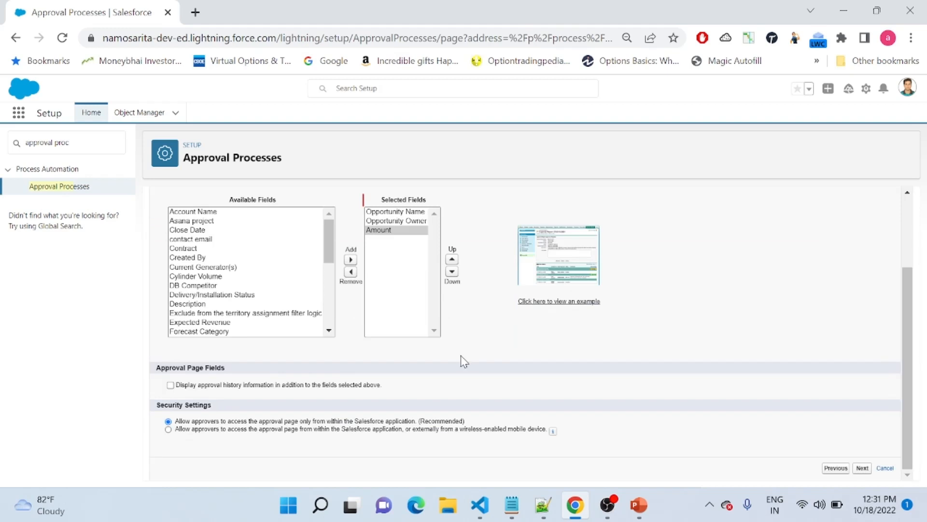
left_click(865, 469)
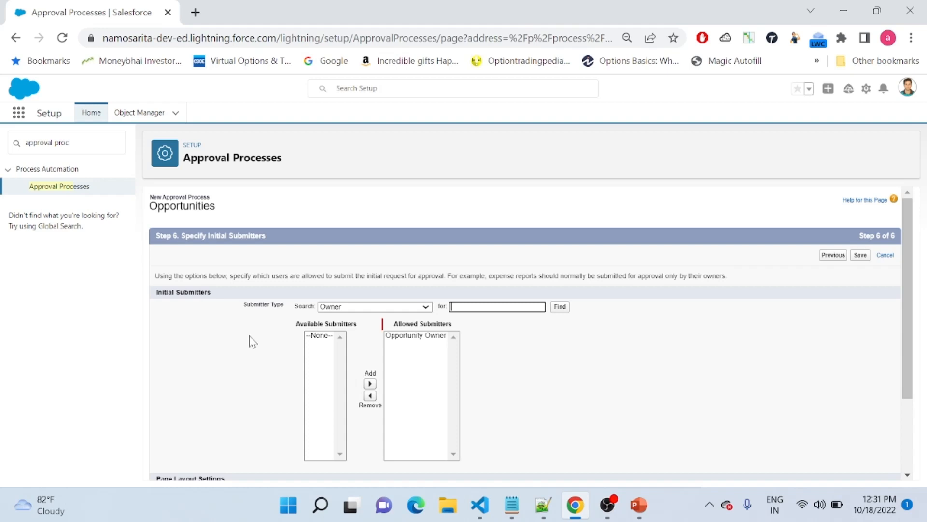
- Keep Opportunity Owner as the allowed submitter with the default page layout and submission settings, and save the approval process
left_click(391, 309)
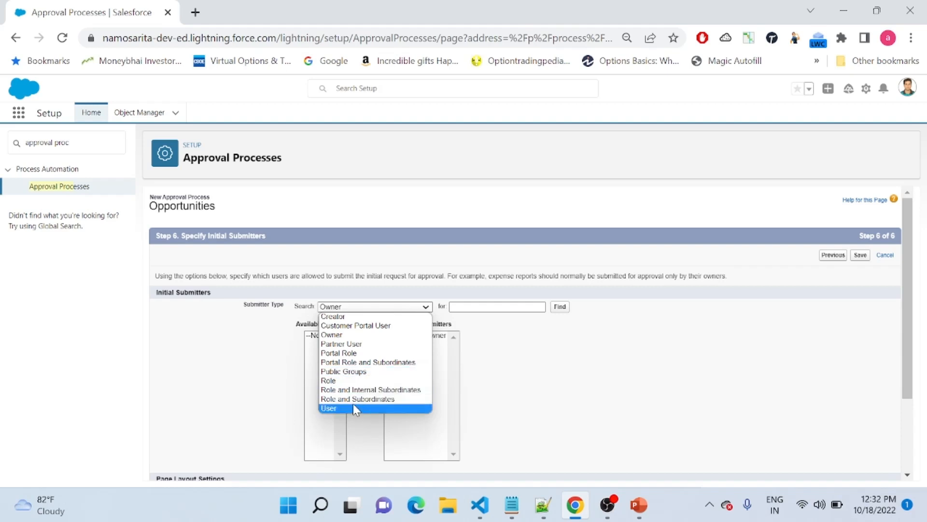
left_click(353, 337)
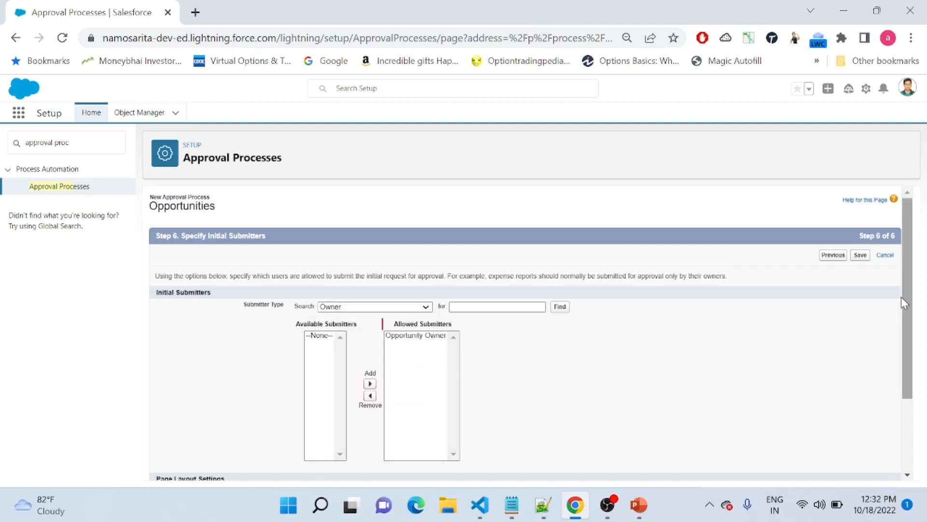
scroll(908, 309, "down", 1)
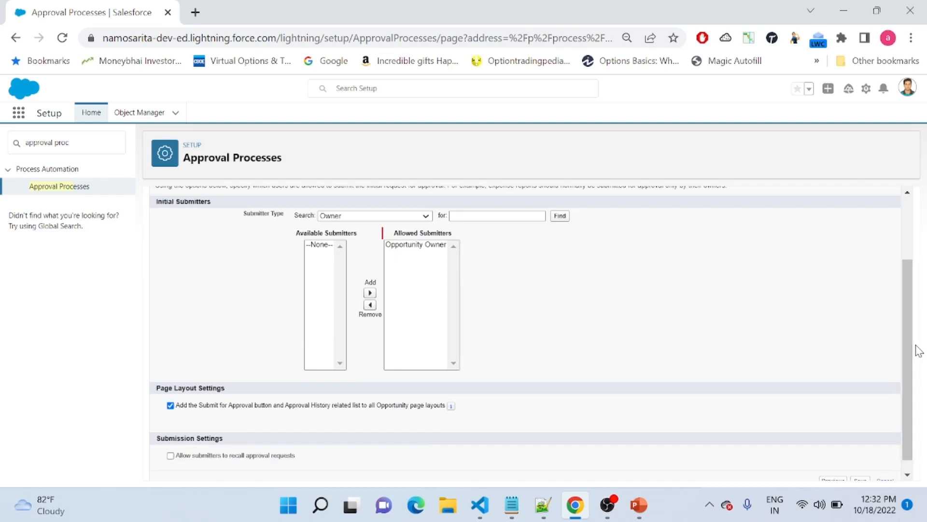
left_click_drag(911, 356, 909, 385)
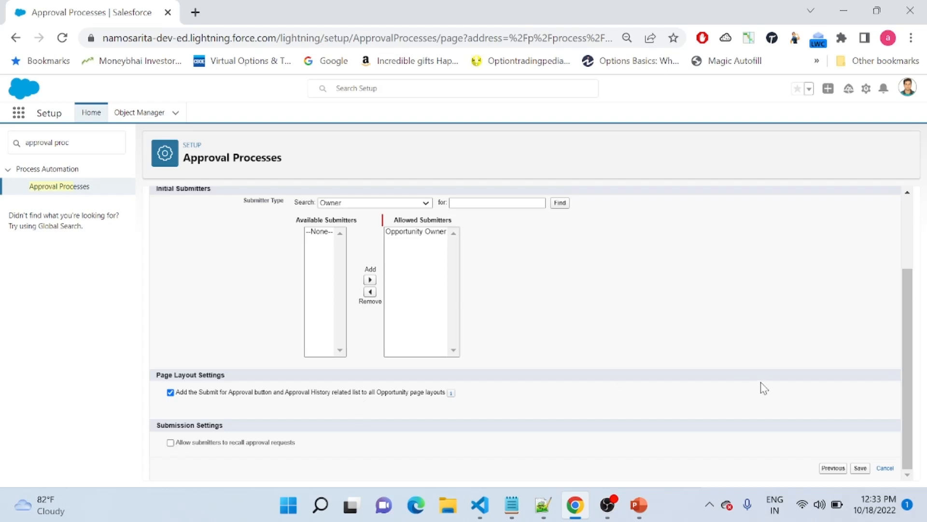
left_click(861, 469)
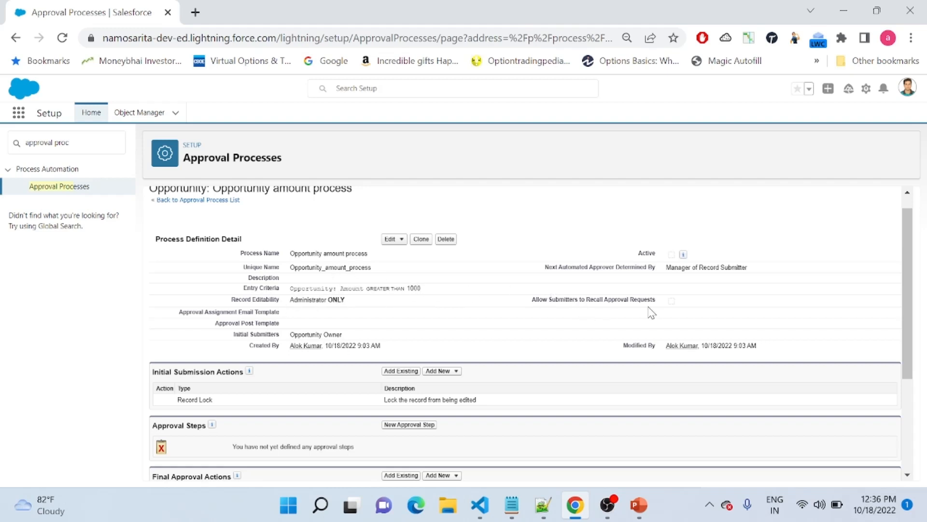
- Add a new approval step named Approver 1 with step number 1 and continue to its criteria
left_click_drag(905, 259, 922, 349)
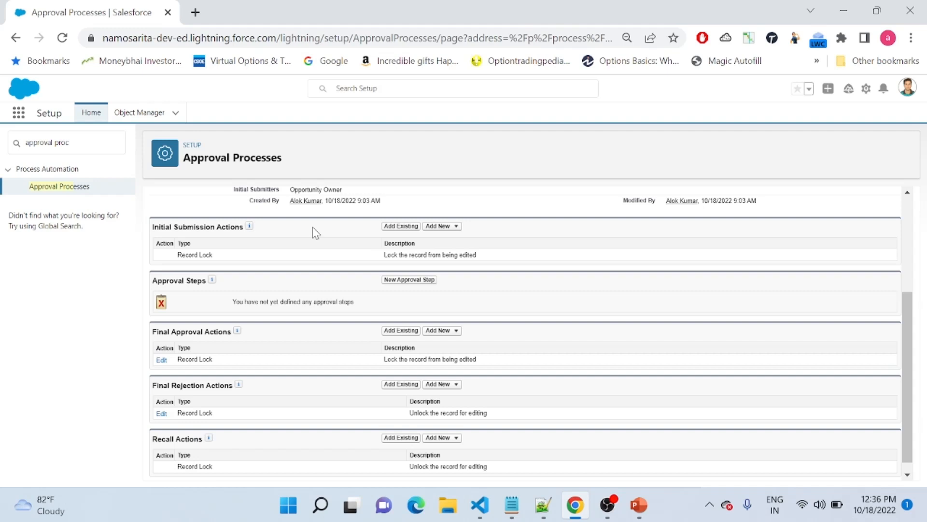
left_click(454, 228)
left_click(408, 282)
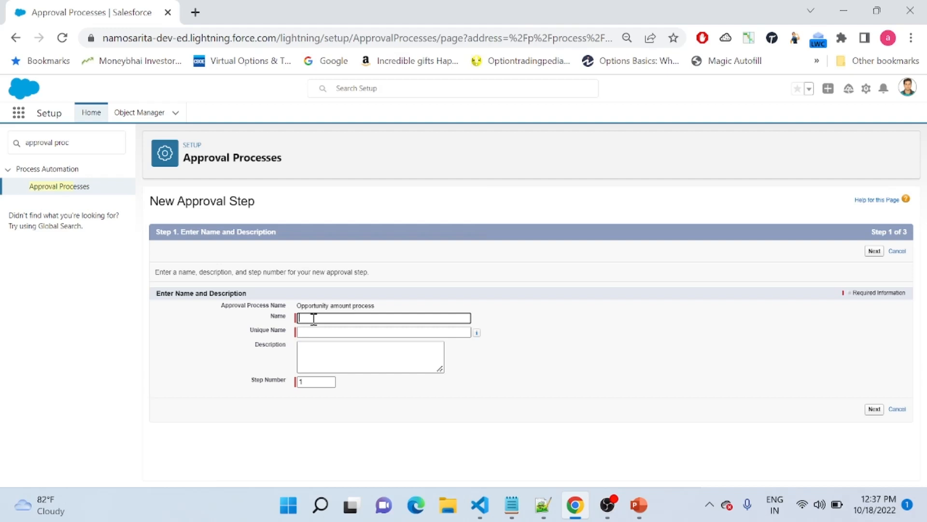
type("Approver 1")
left_click(587, 335)
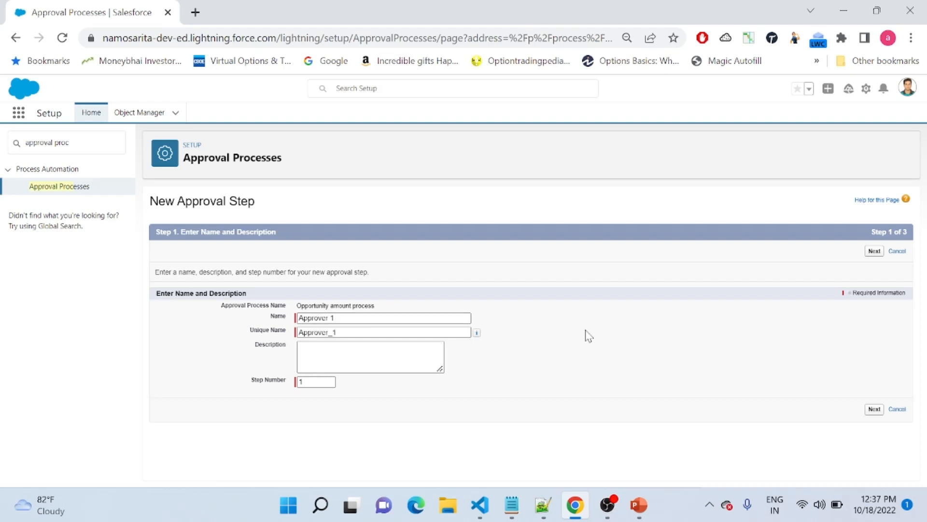
left_click(874, 252)
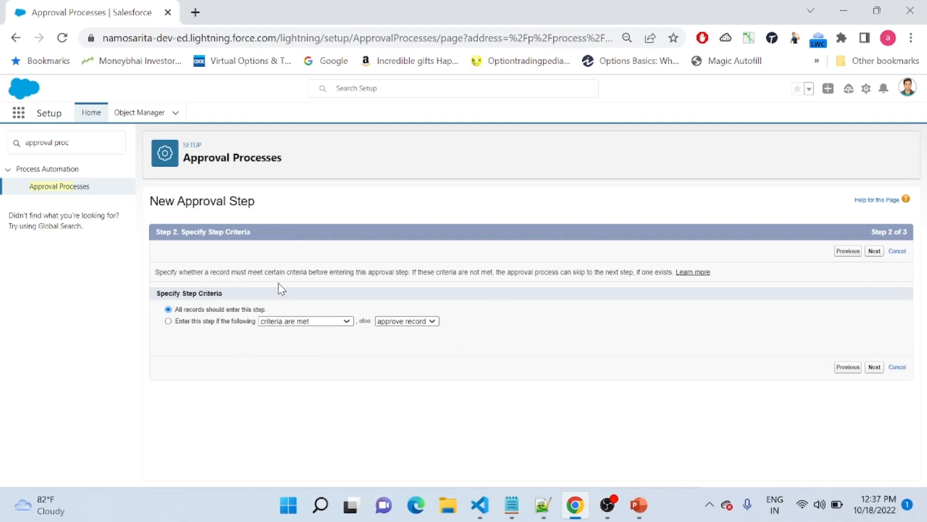
- Let all records enter the approval step and set its approver selection to automatic assignment to specific approvers
left_click(195, 324)
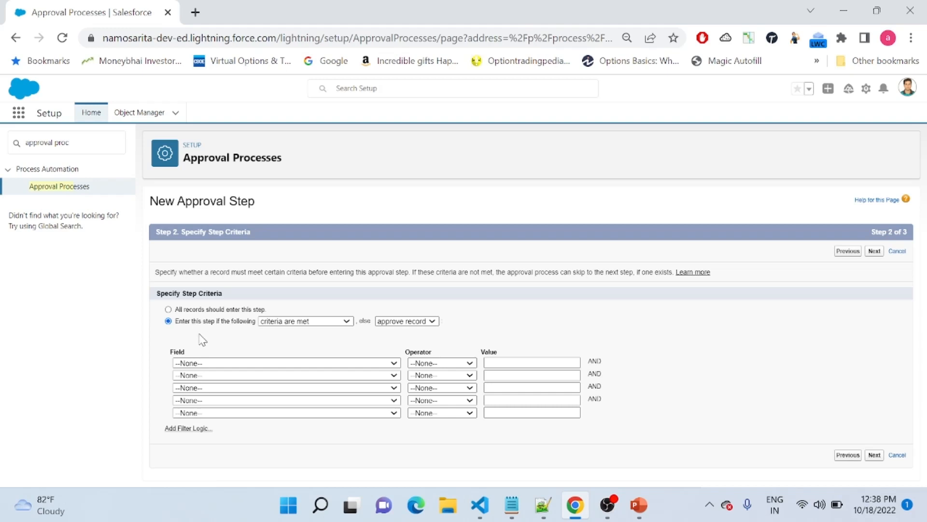
left_click(203, 310)
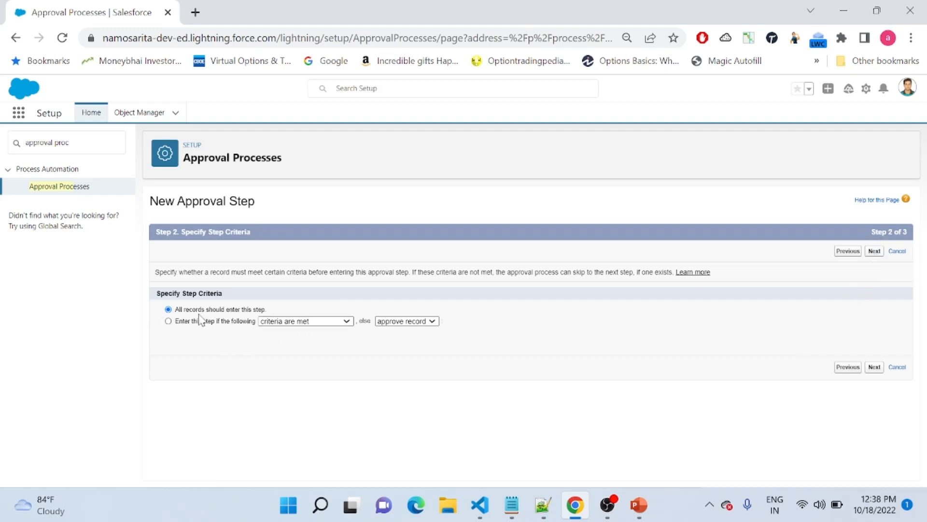
left_click(875, 254)
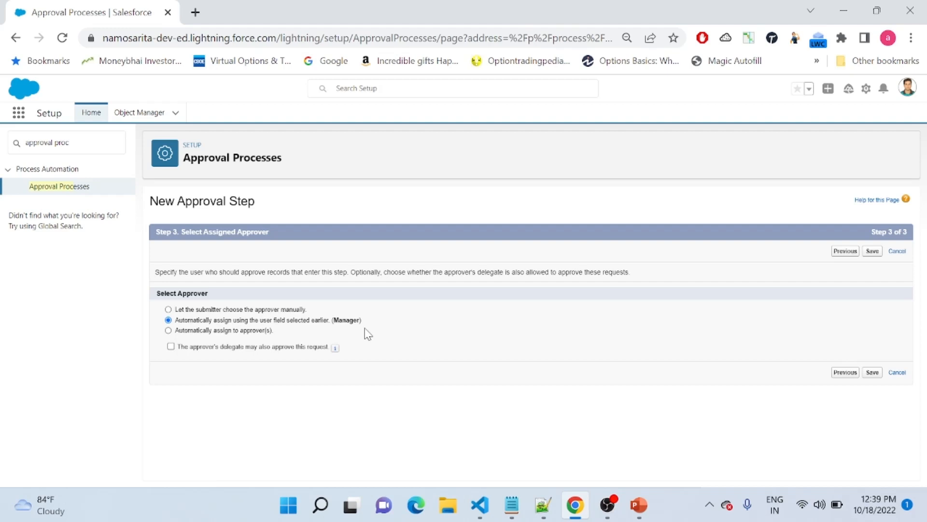
left_click(182, 331)
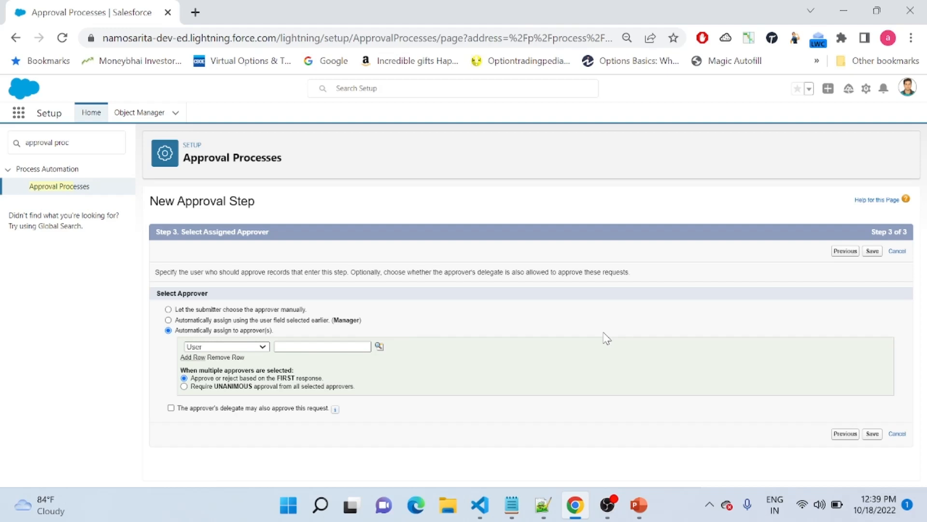
left_click(259, 347)
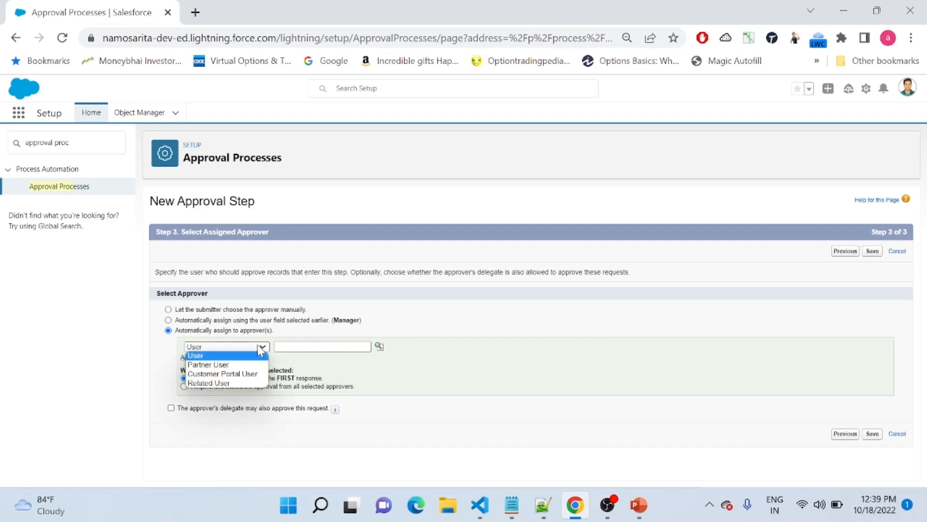
left_click(225, 384)
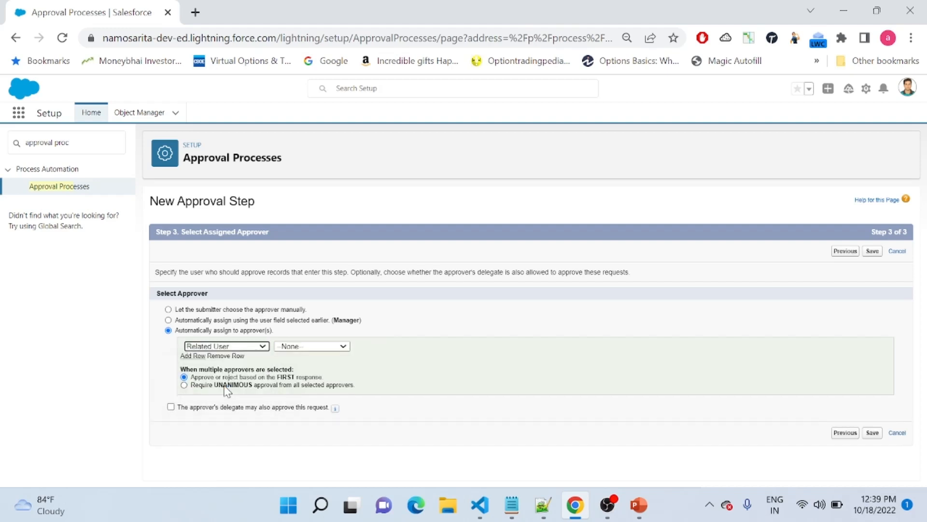
left_click(337, 347)
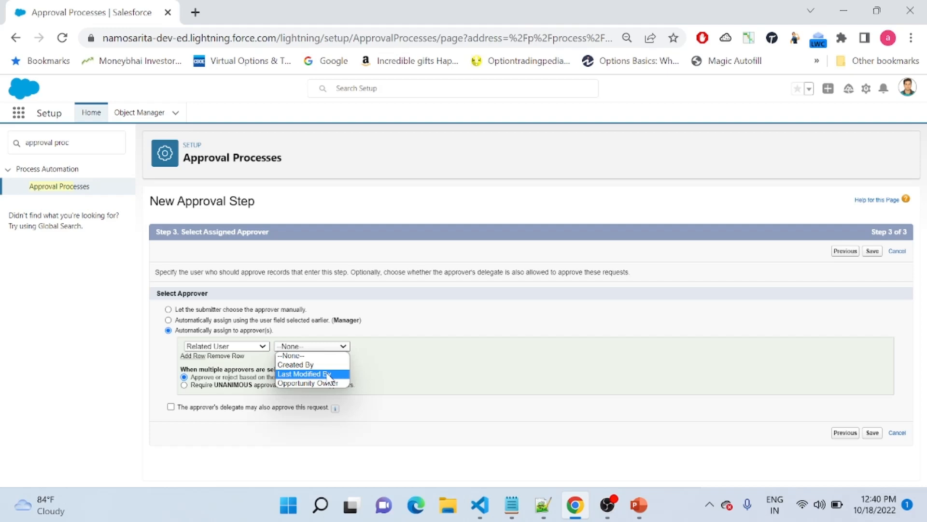
left_click(207, 346)
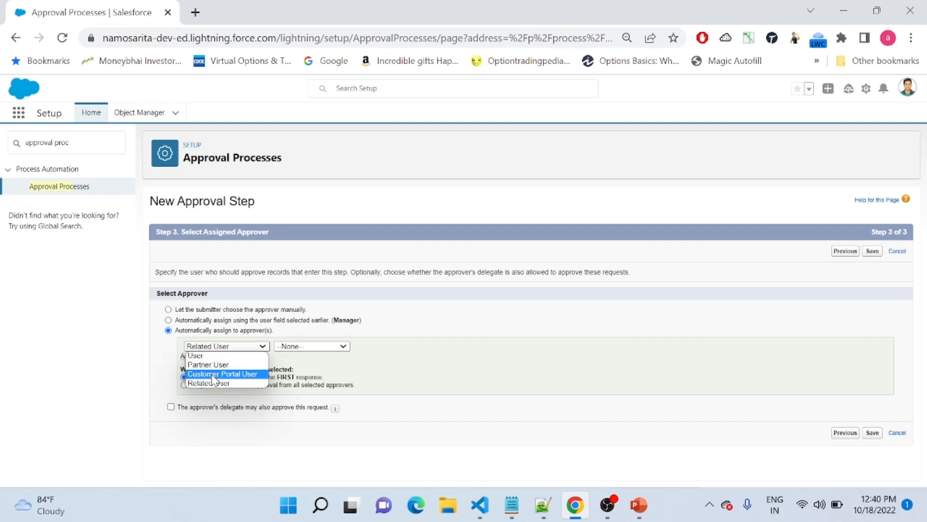
left_click(207, 358)
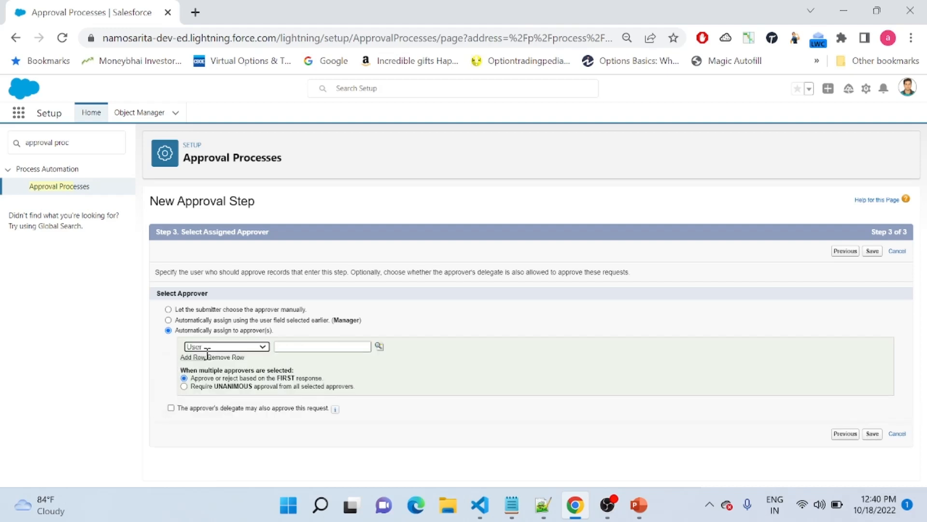
- Look up the user with the Senior Manager role and select that user as the step's approver
left_click(379, 346)
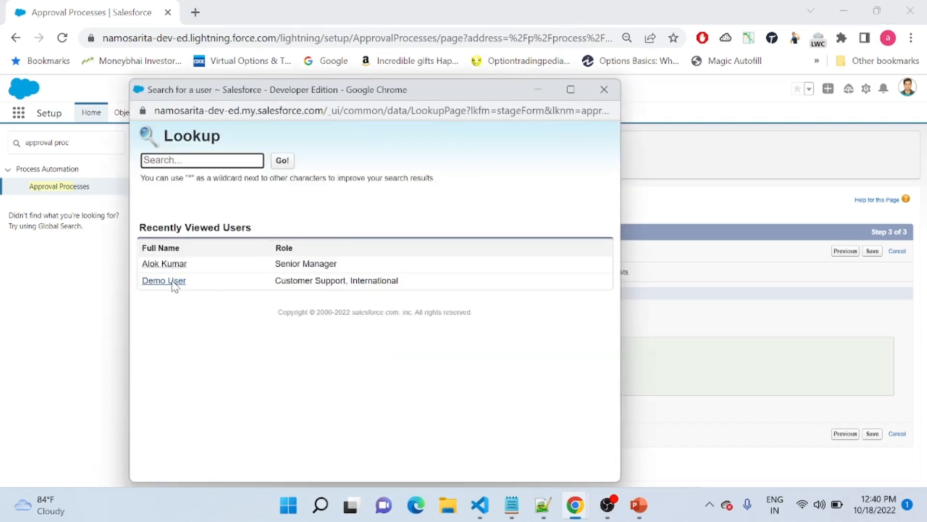
left_click(163, 263)
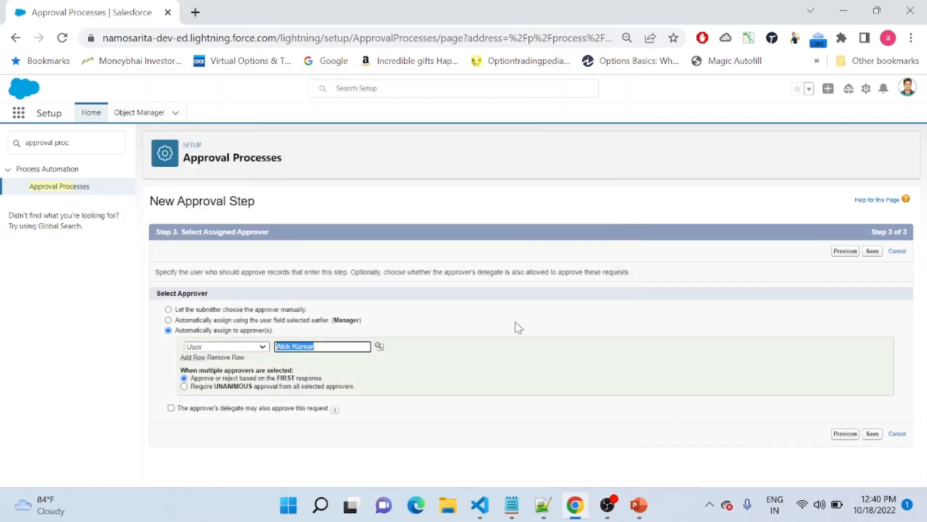
left_click(506, 369)
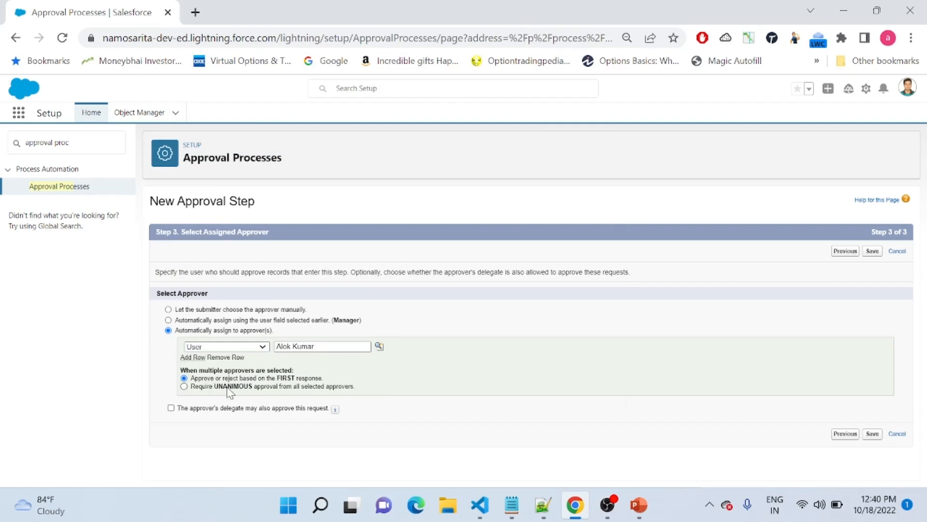
left_click(188, 357)
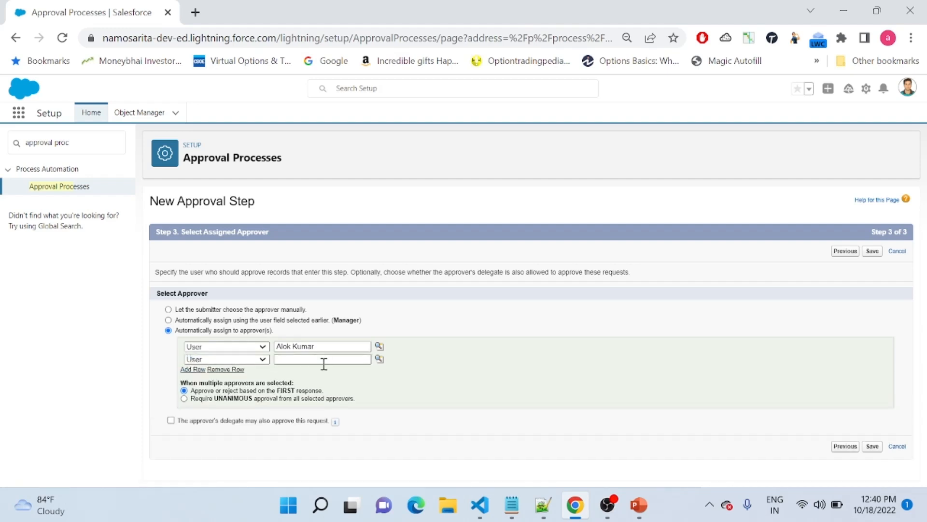
left_click(258, 359)
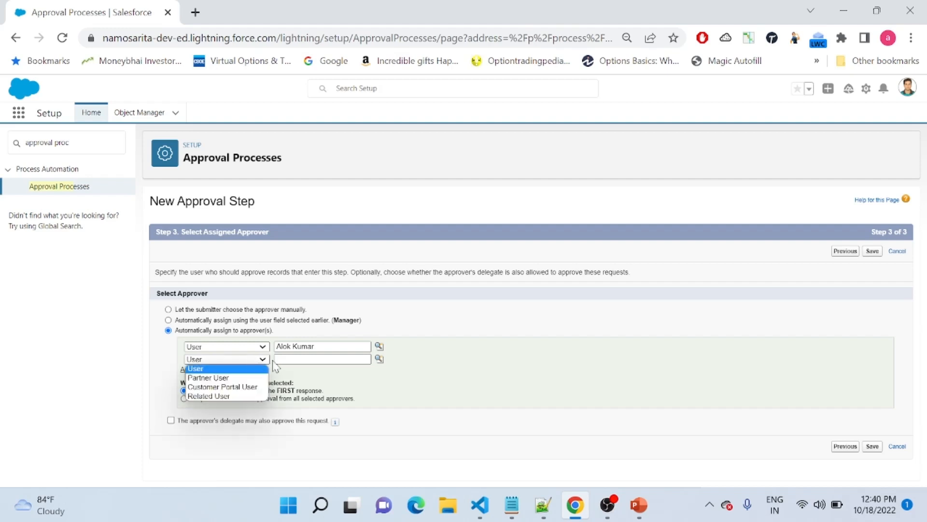
left_click(449, 389)
left_click(219, 369)
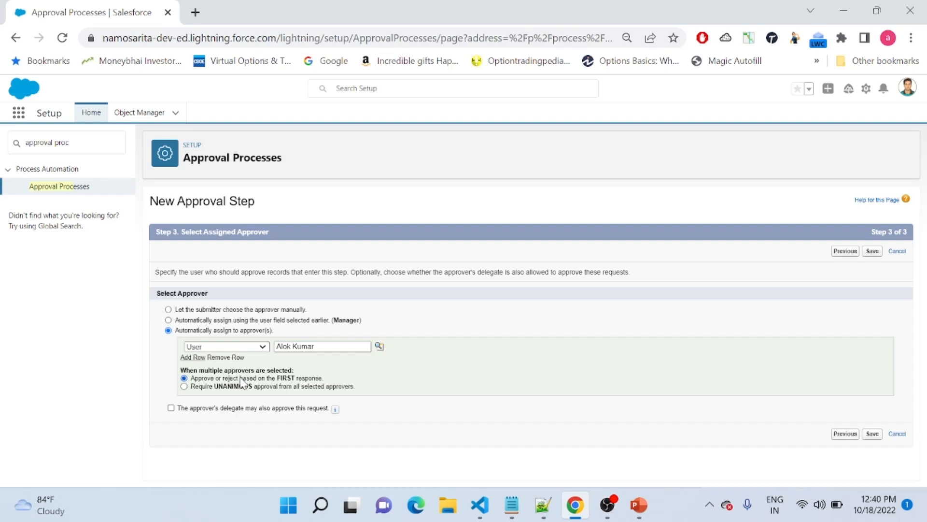
left_click(187, 358)
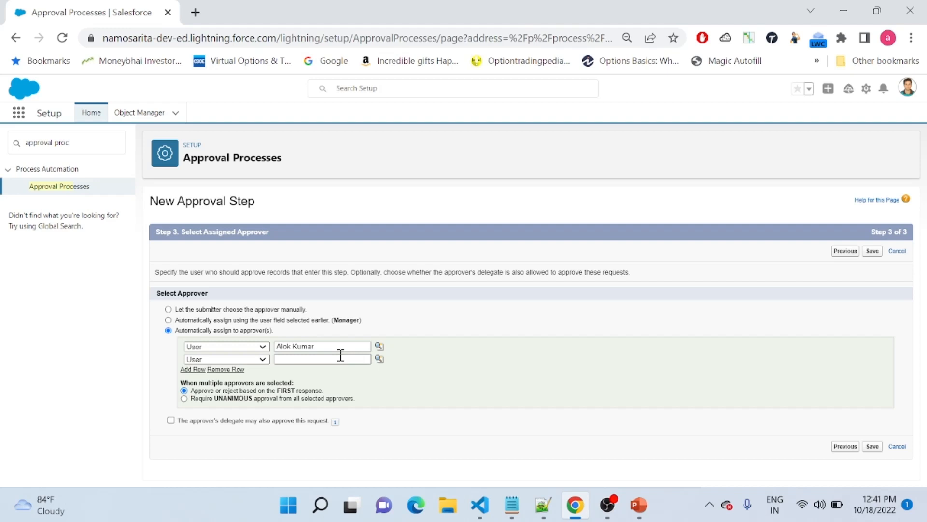
left_click(184, 399)
left_click(184, 390)
left_click(184, 399)
left_click(205, 391)
left_click(226, 370)
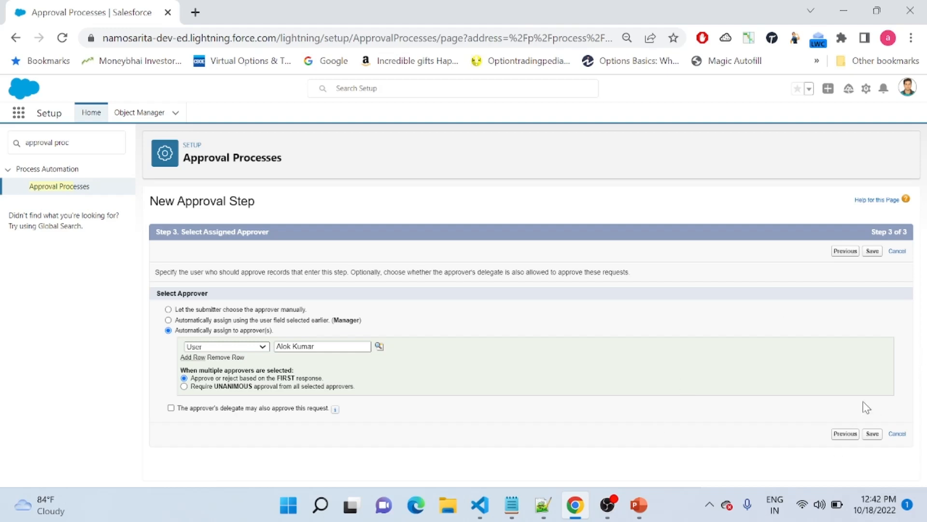
- Save the first approval step and begin a second one named Approver 2 that all records enter
left_click(872, 433)
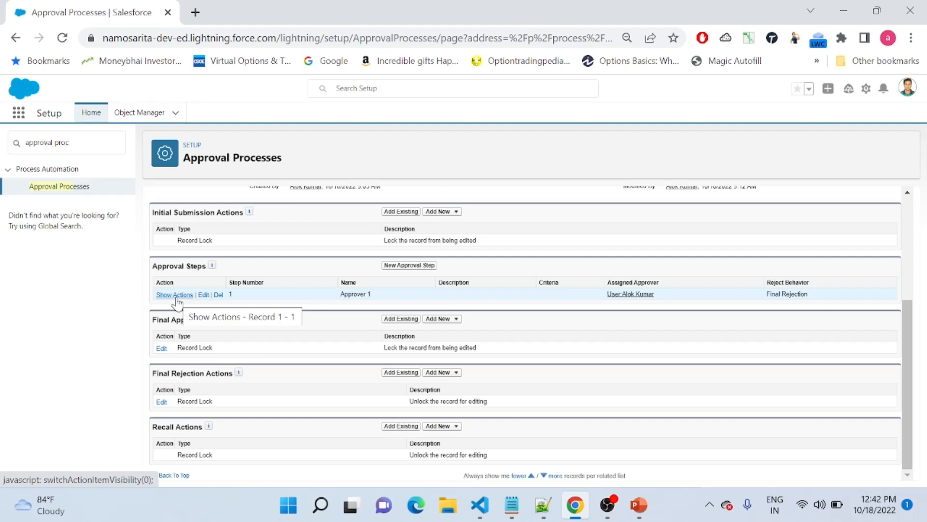
left_click(408, 266)
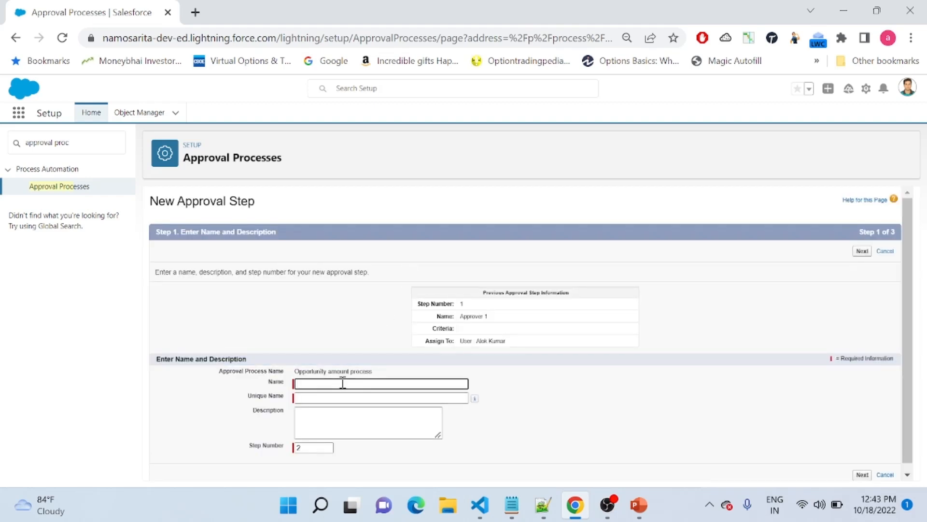
type("Approver 2")
left_click(659, 395)
left_click(857, 254)
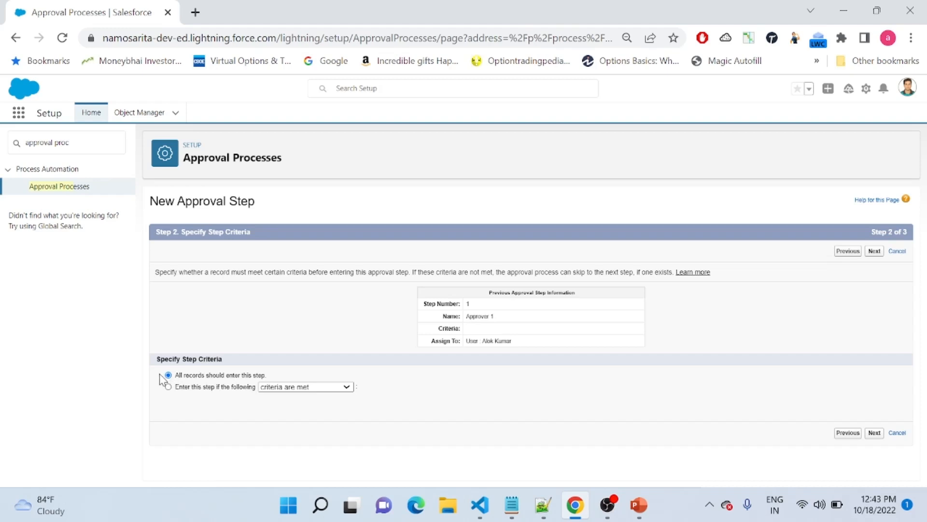
left_click(874, 433)
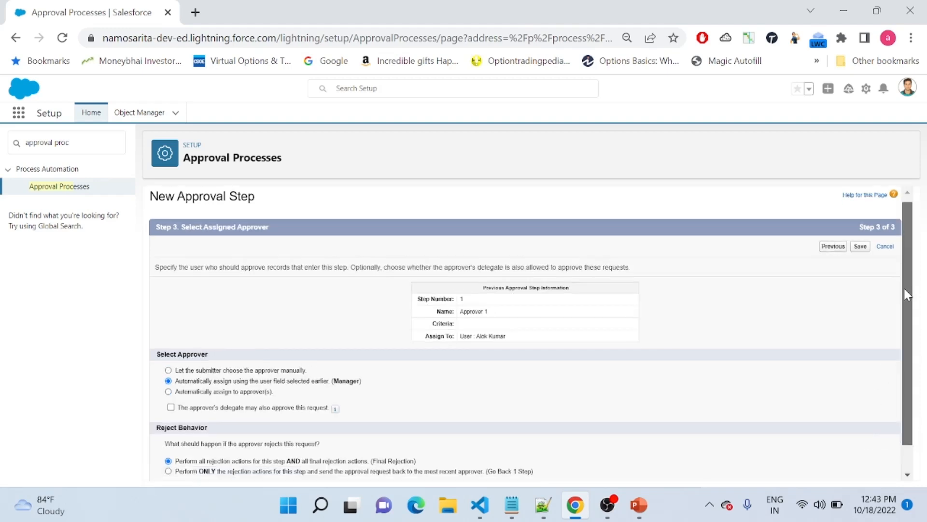
- Assign the second approval step automatically to the Senior Manager user, keeping Final Rejection as the reject behavior
scroll(767, 345, "down", 1)
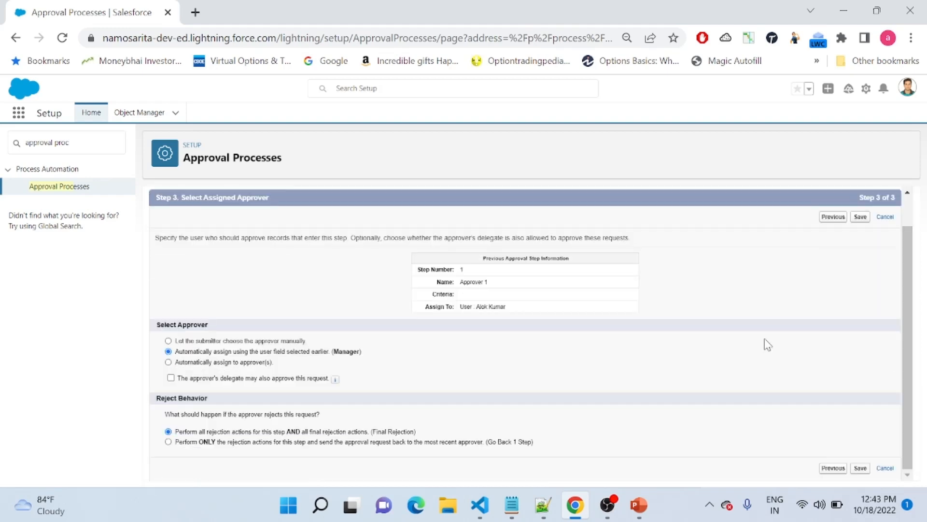
left_click(189, 363)
left_click(379, 377)
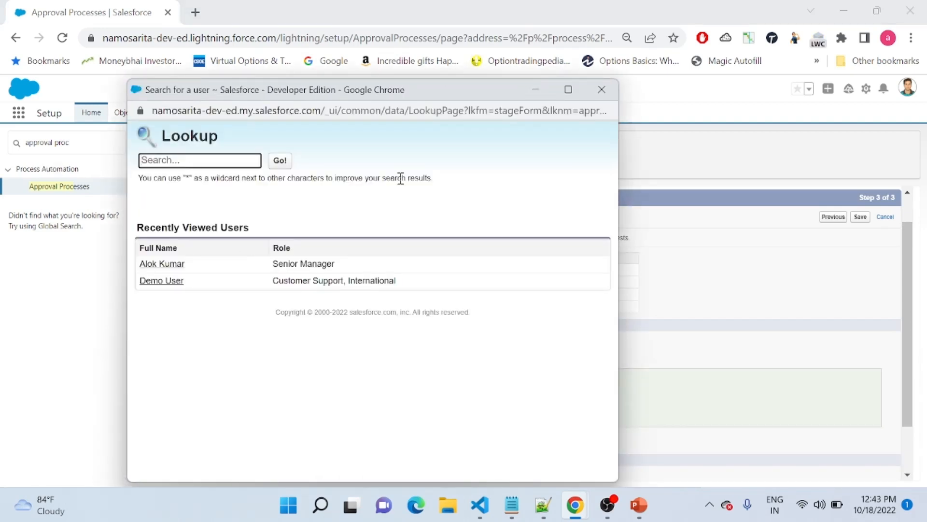
left_click(155, 265)
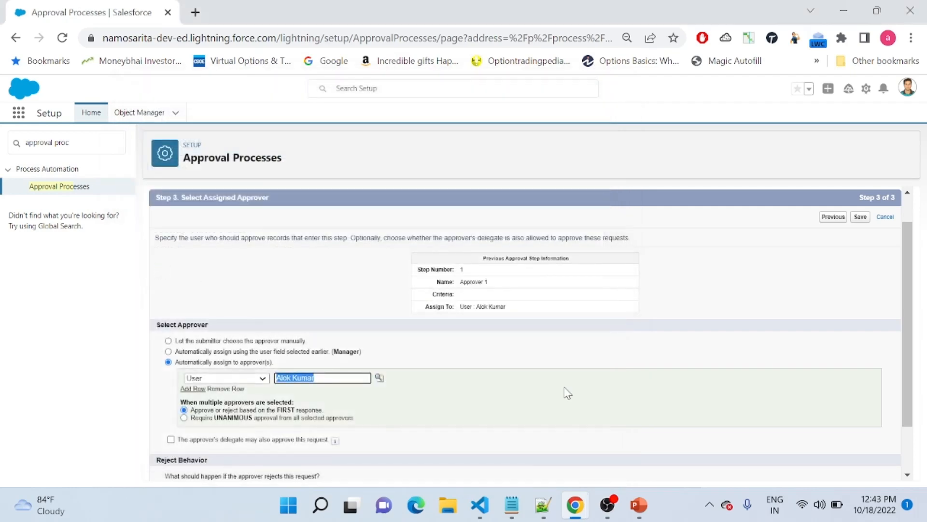
left_click_drag(909, 299, 905, 355)
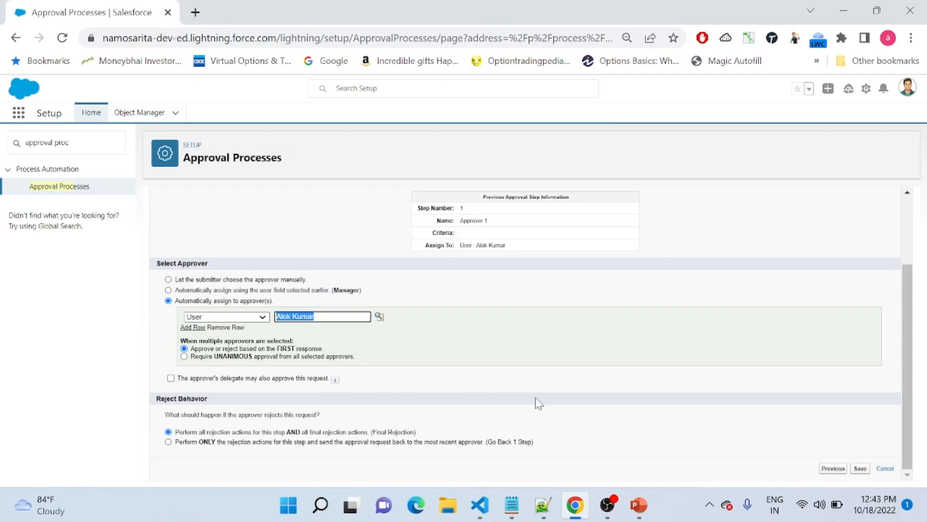
left_click(496, 430)
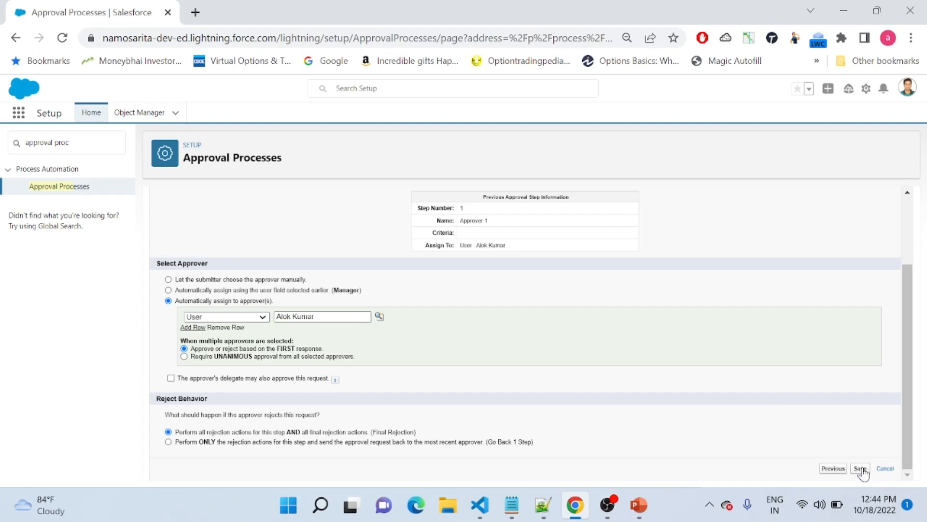
- Save the second approval step and return to the approval process detail page without adding any step actions
left_click(861, 468)
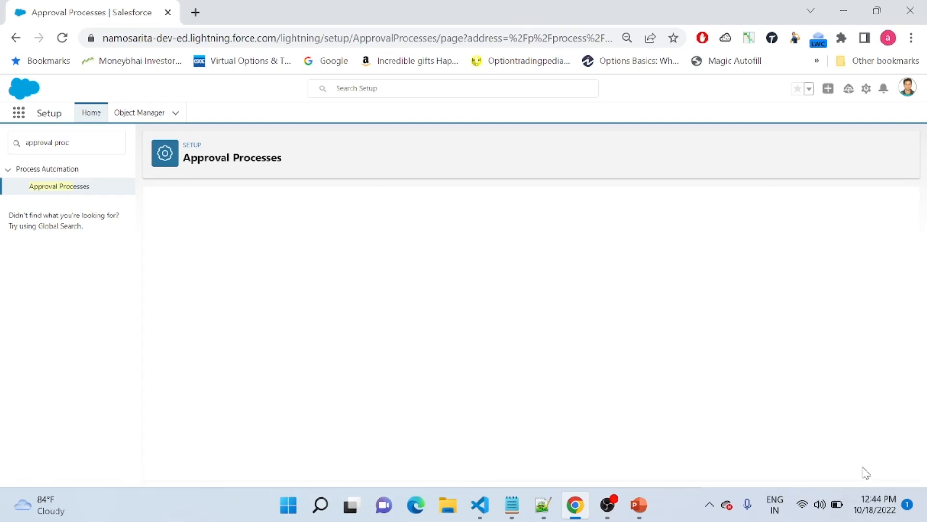
left_click(345, 264)
left_click(394, 290)
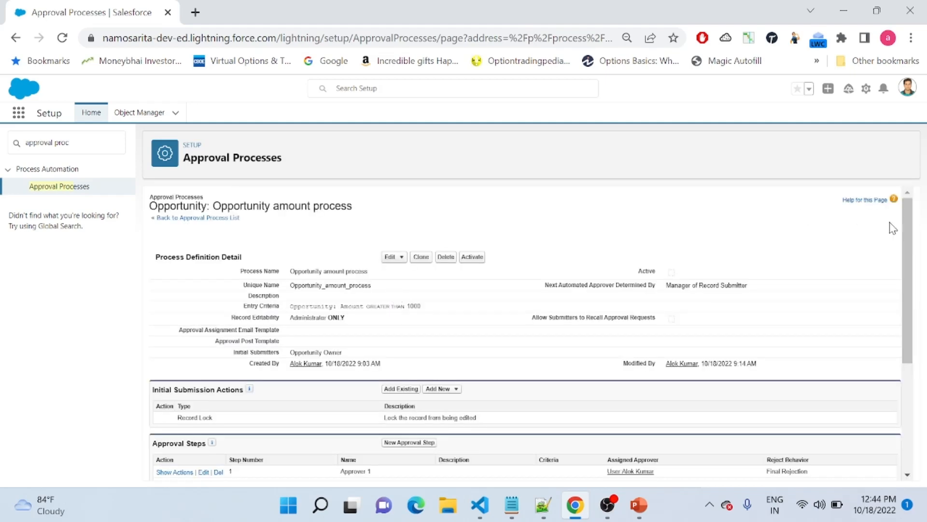
- Examine the approval and rejection actions of the Approver 1 step and the action types that can be added to each
left_click_drag(908, 248, 912, 319)
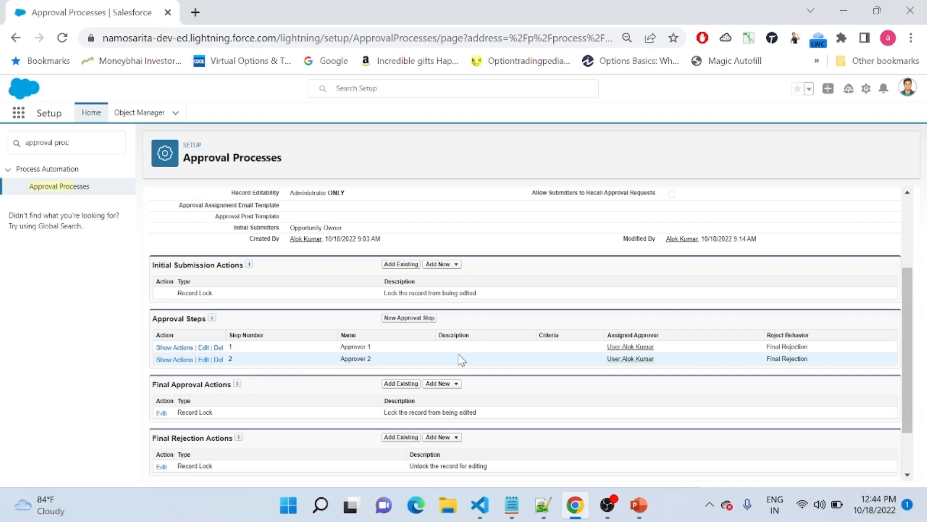
left_click(175, 348)
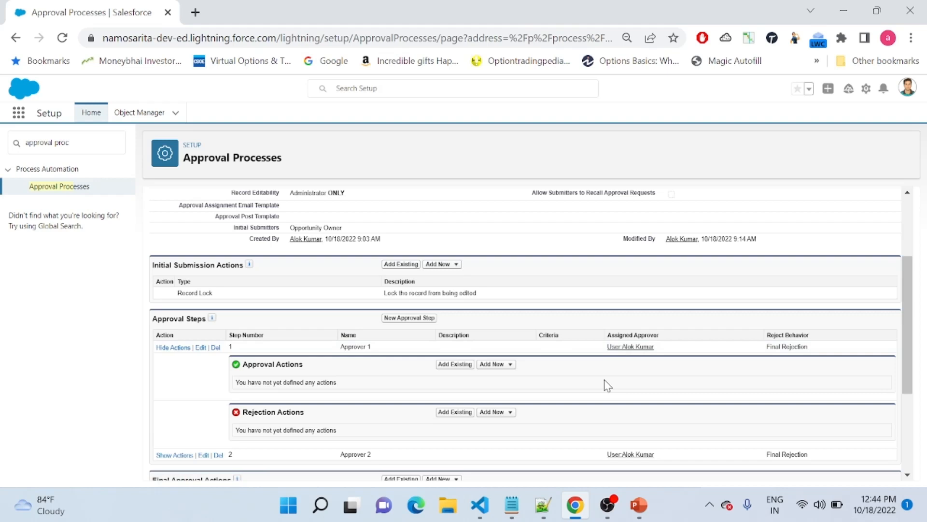
left_click(510, 365)
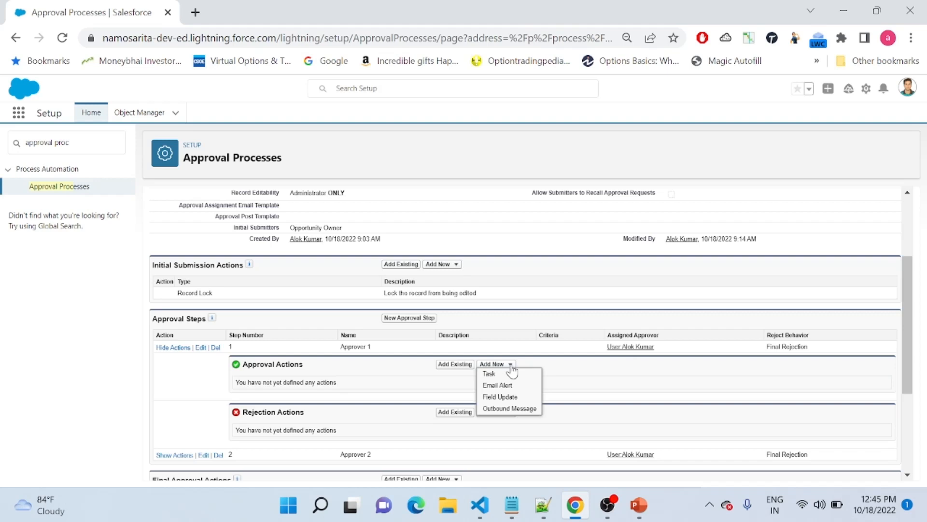
left_click(337, 371)
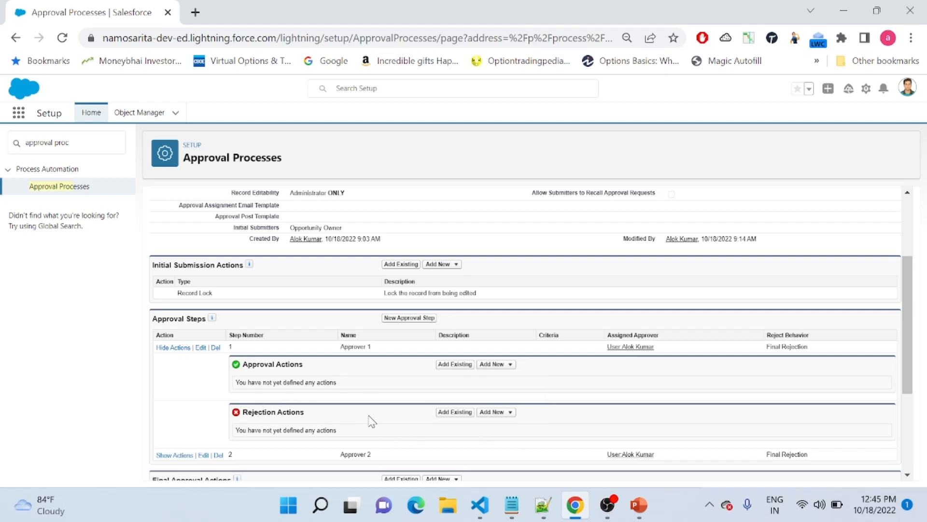
left_click(507, 415)
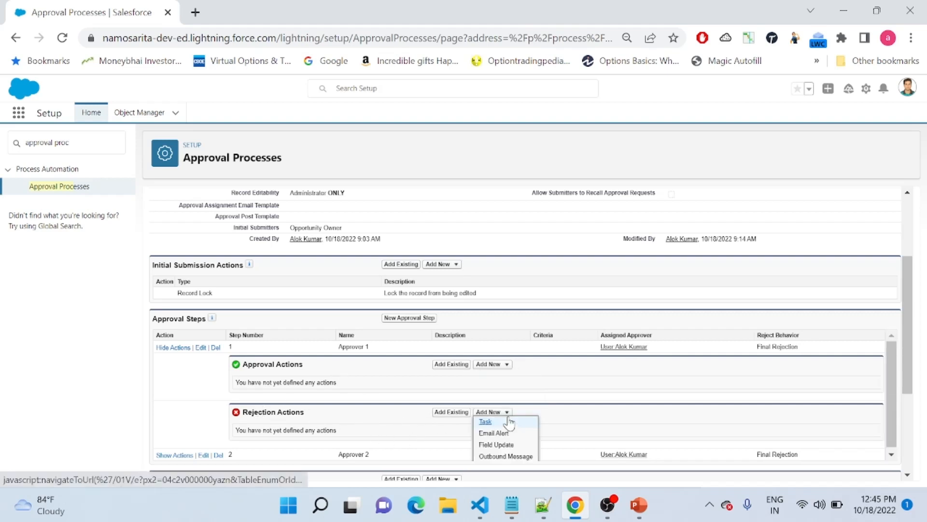
left_click_drag(906, 357, 904, 376)
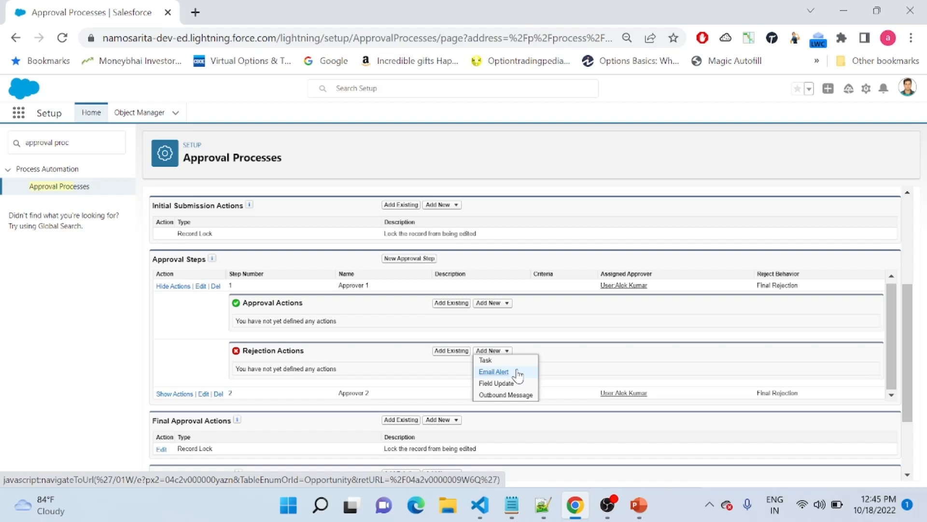
left_click(640, 370)
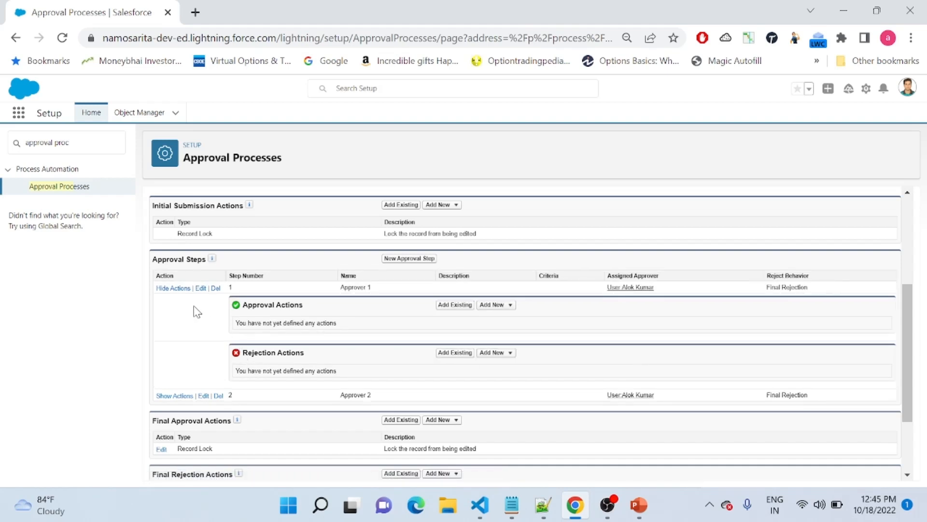
left_click(169, 288)
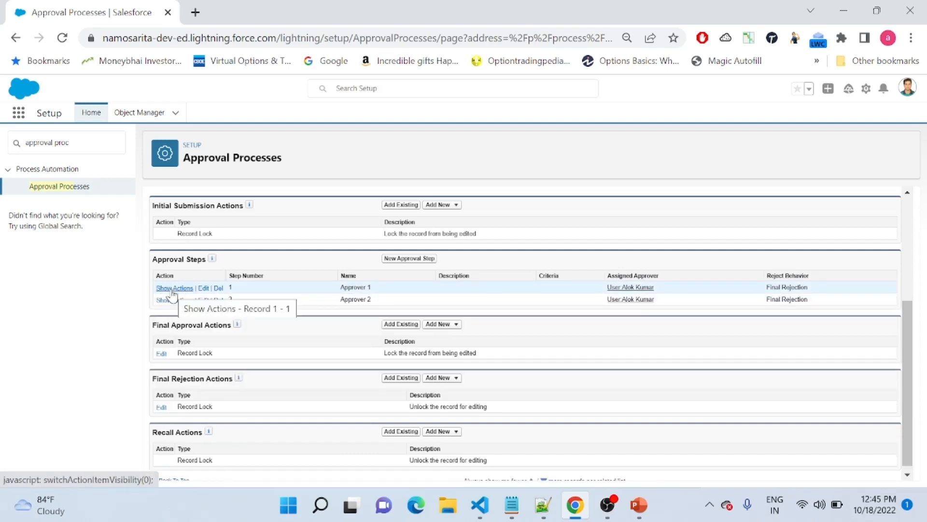
left_click(171, 290)
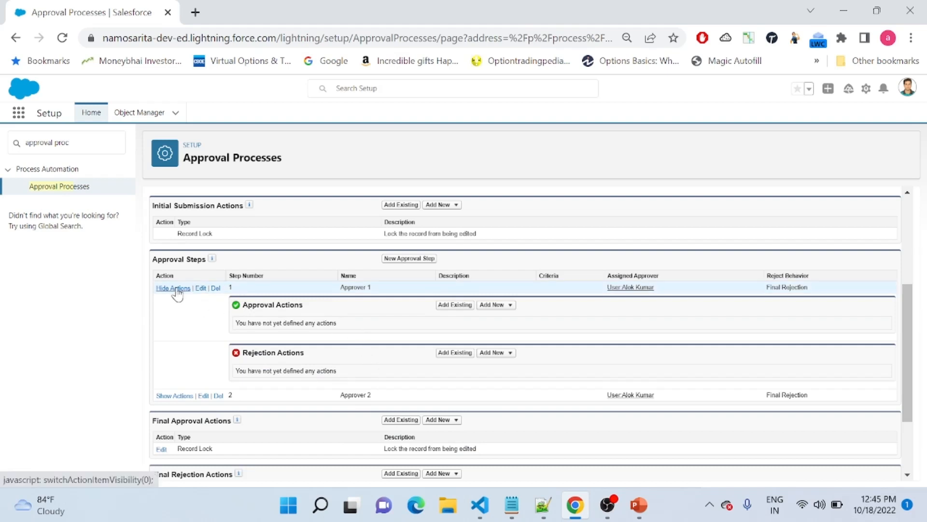
left_click(177, 289)
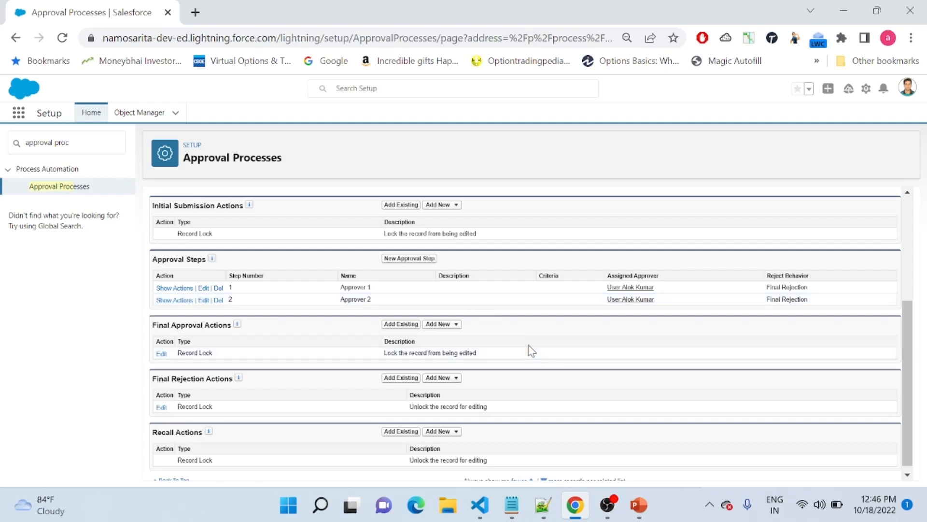
- Change the final approval record lock to "Unlock the record for editing" and save it
left_click_drag(477, 353, 385, 354)
left_click(298, 354)
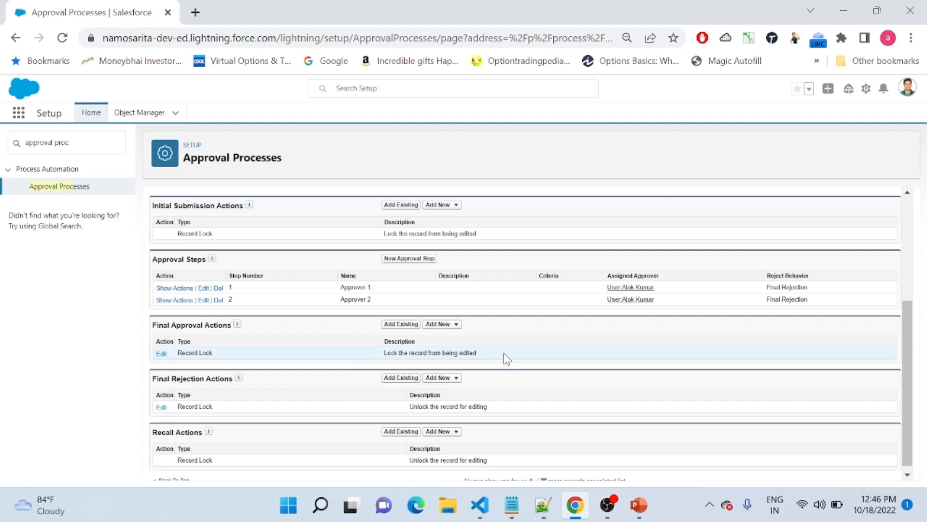
left_click(162, 354)
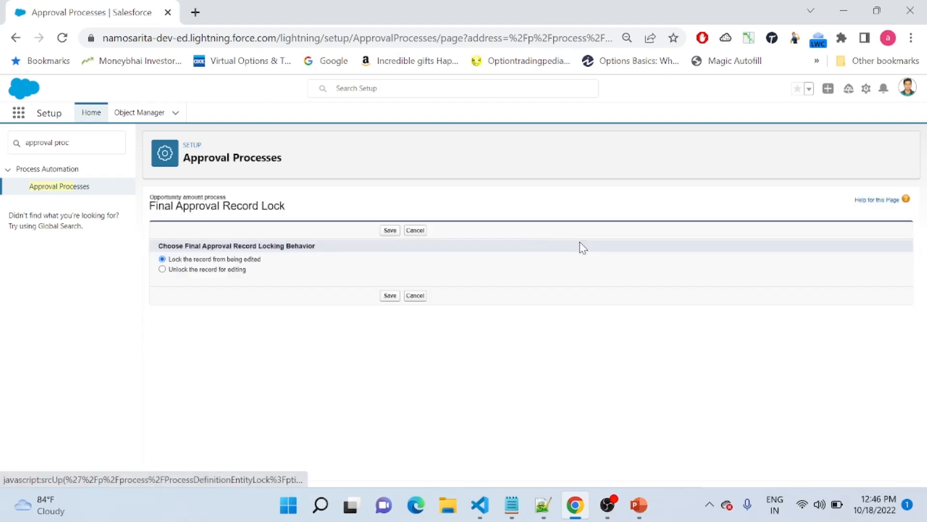
left_click(188, 271)
left_click(391, 231)
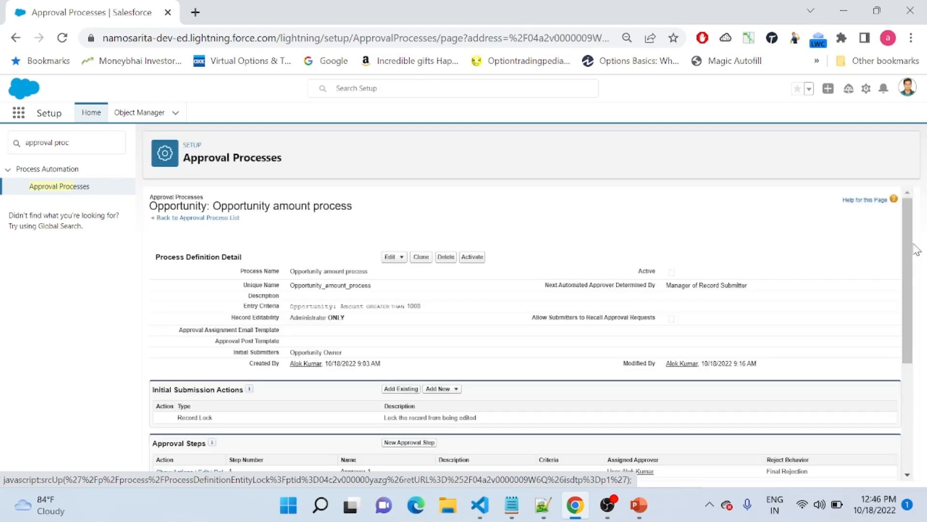
- Review the final rejection actions and the action types that can be added to them
left_click_drag(908, 292, 912, 398)
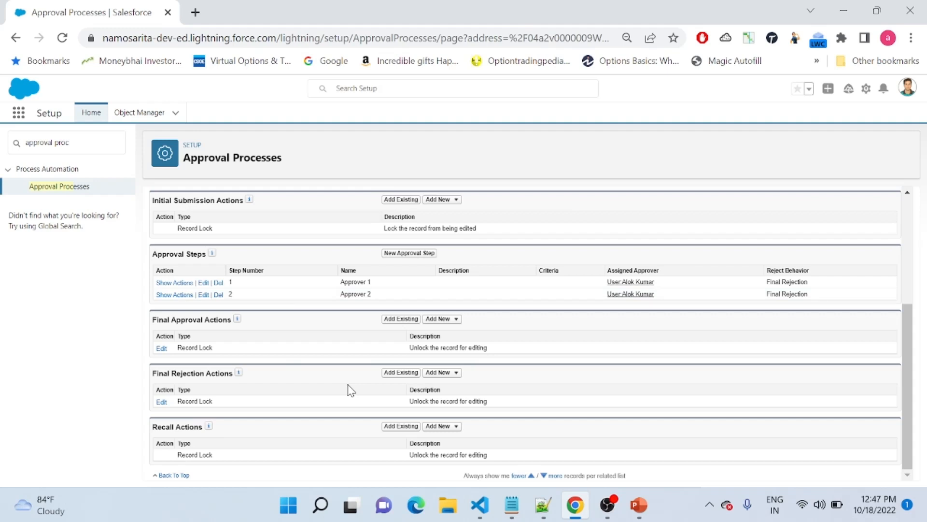
left_click(455, 374)
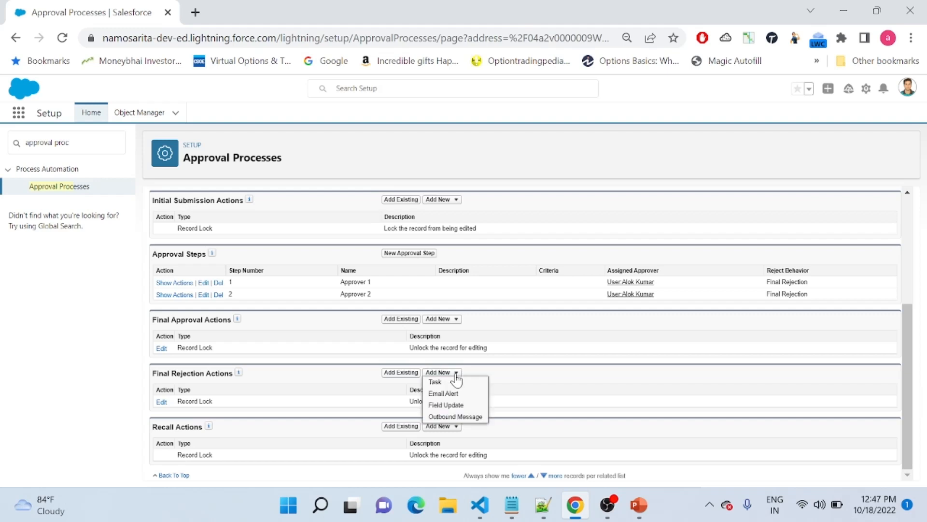
left_click(521, 380)
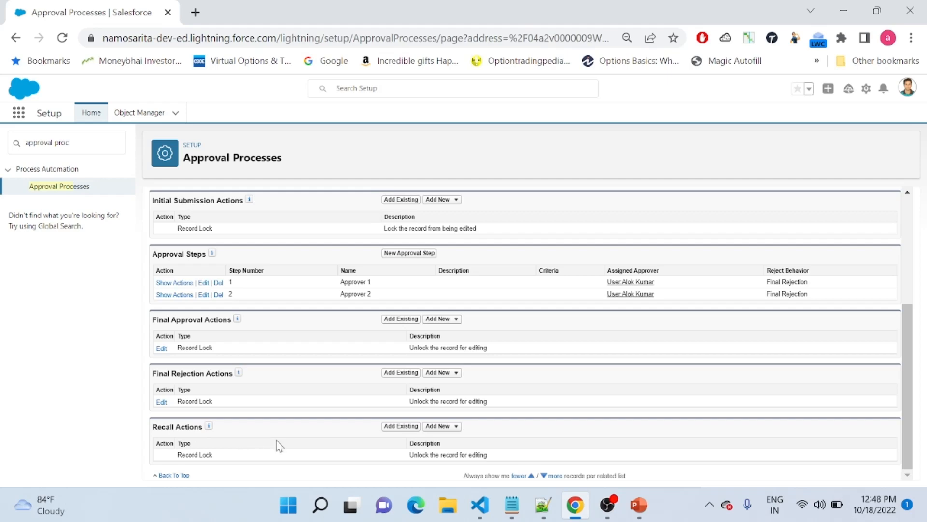
- Activate the Opportunity amount process and accept that its approval steps can no longer be added or removed
left_click_drag(904, 408, 897, 298)
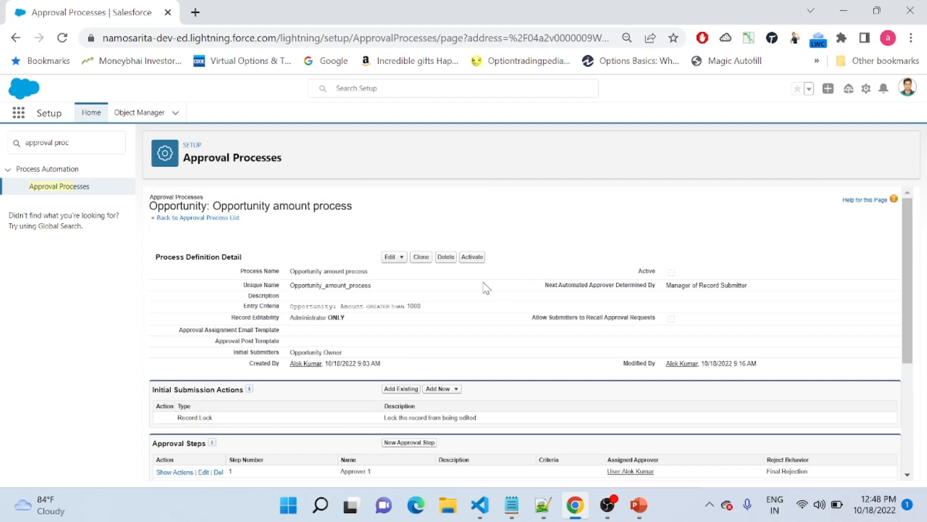
left_click(468, 260)
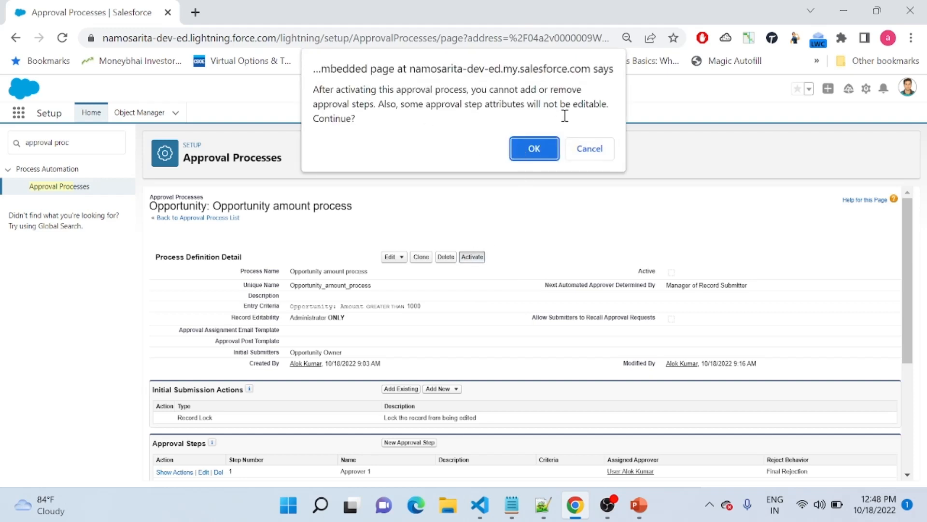
left_click(543, 156)
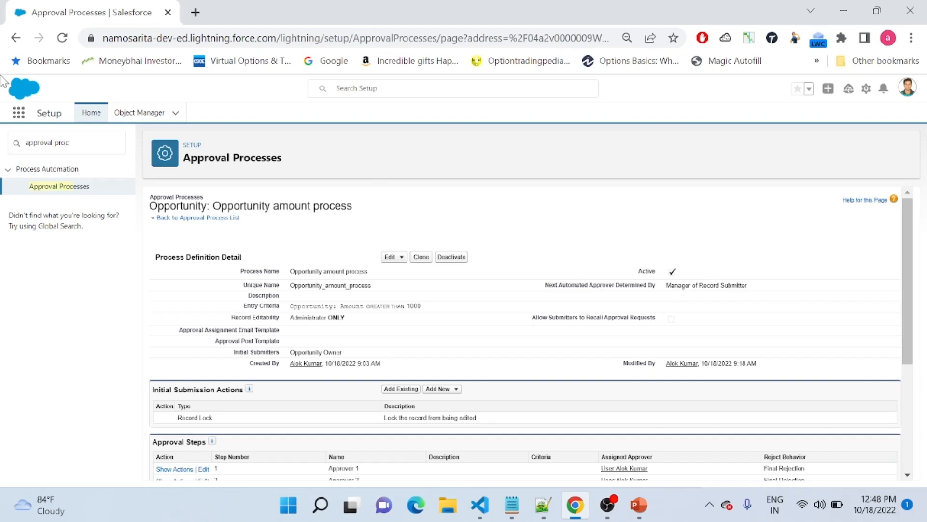
- Log in as the Demo User in a second browser tab and open the details of the recently viewed opportunity
right_click(78, 6)
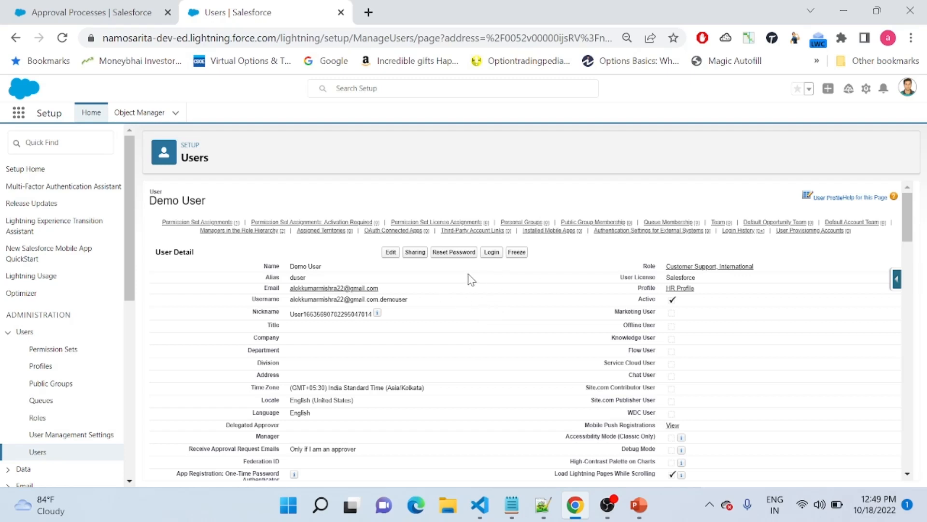
left_click(492, 253)
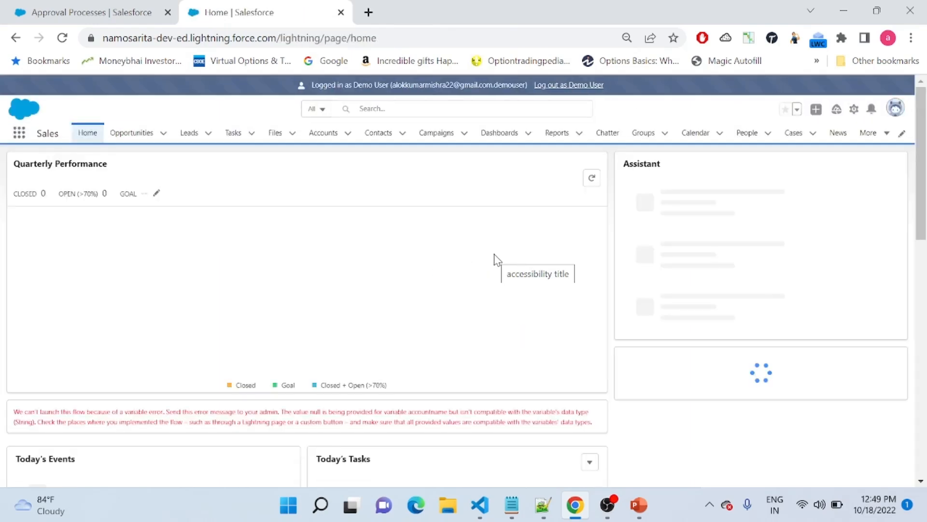
left_click(123, 138)
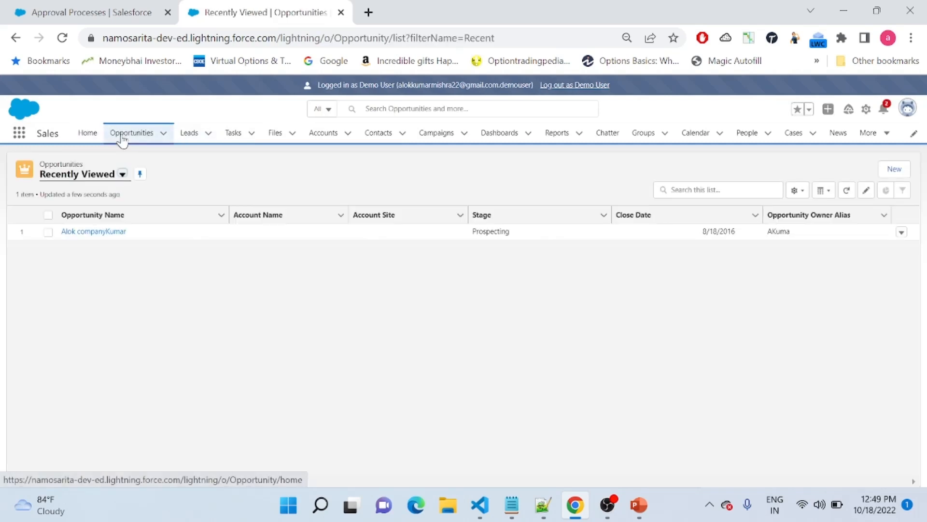
left_click(94, 232)
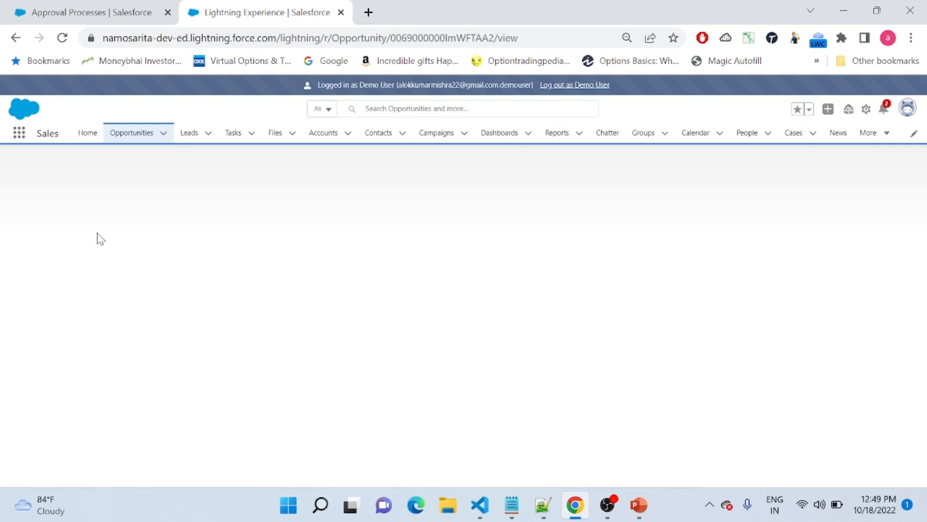
left_click(88, 293)
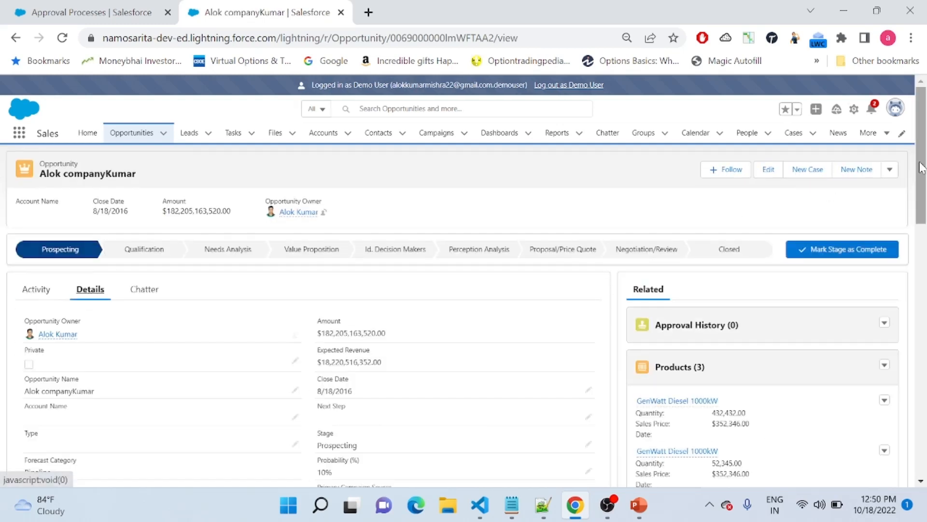
left_click_drag(921, 168, 923, 204)
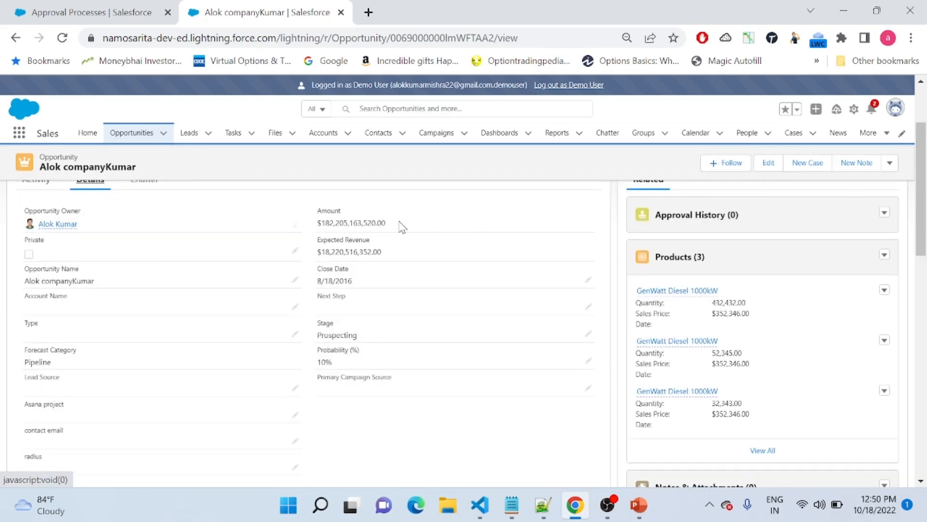
- Submit the opportunity for approval with the comment "test submission" and dismiss the notification
left_click(887, 163)
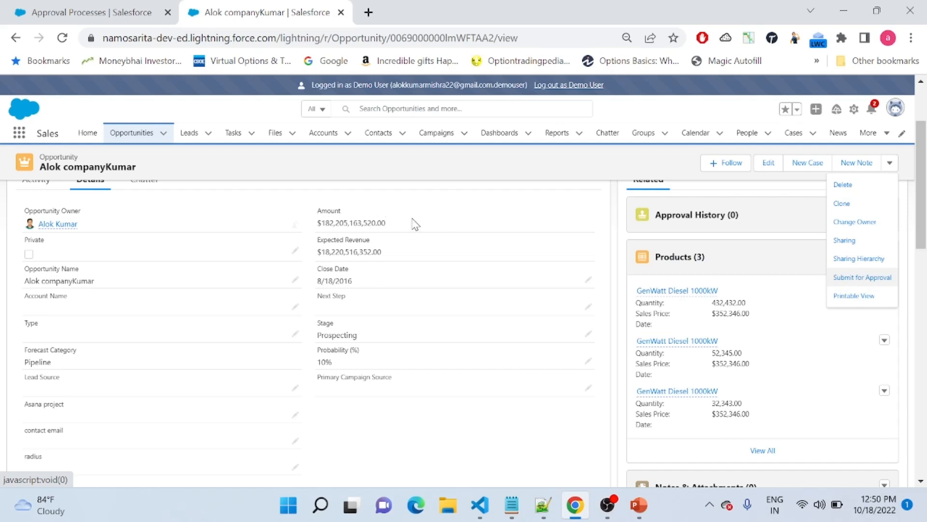
left_click(863, 279)
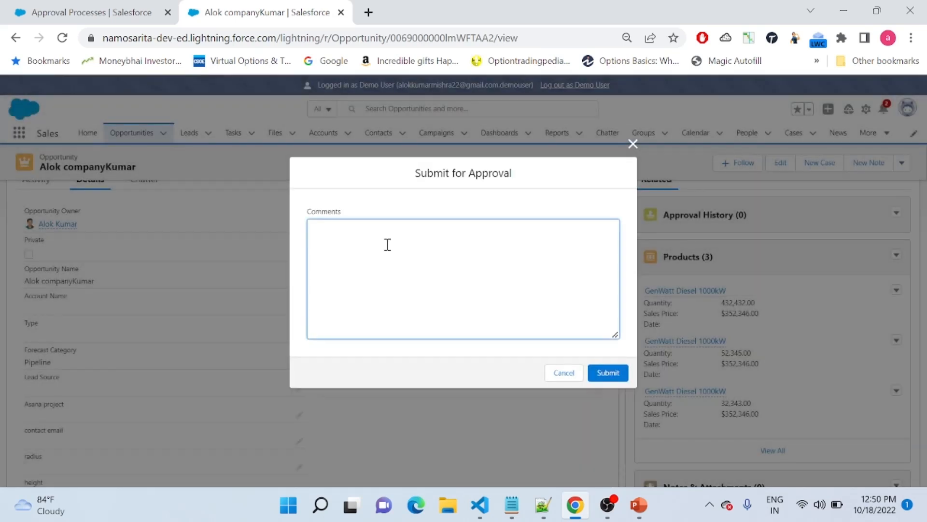
type("test submission")
left_click(607, 373)
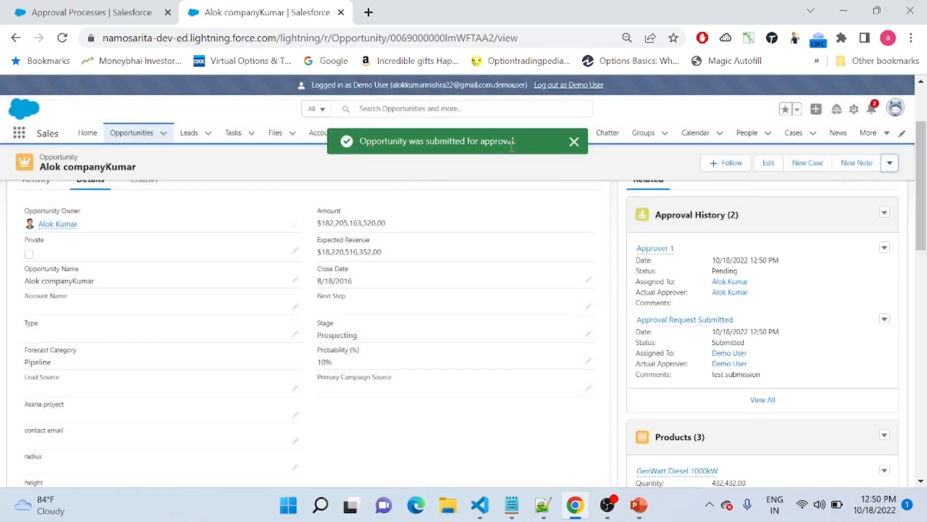
left_click(574, 142)
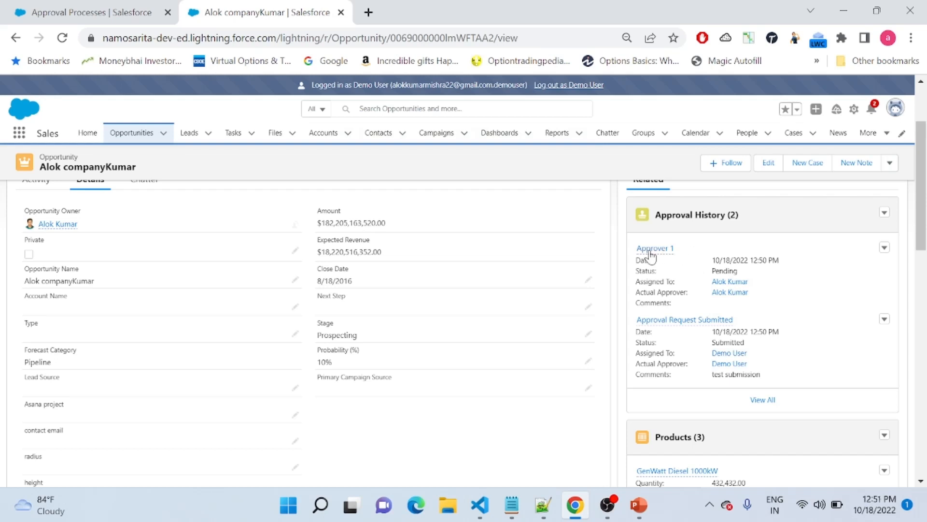
- Copy the submitted opportunity's web address and log out as the Demo User
mouse_move(650, 251)
left_click(442, 37)
key("ctrl+c")
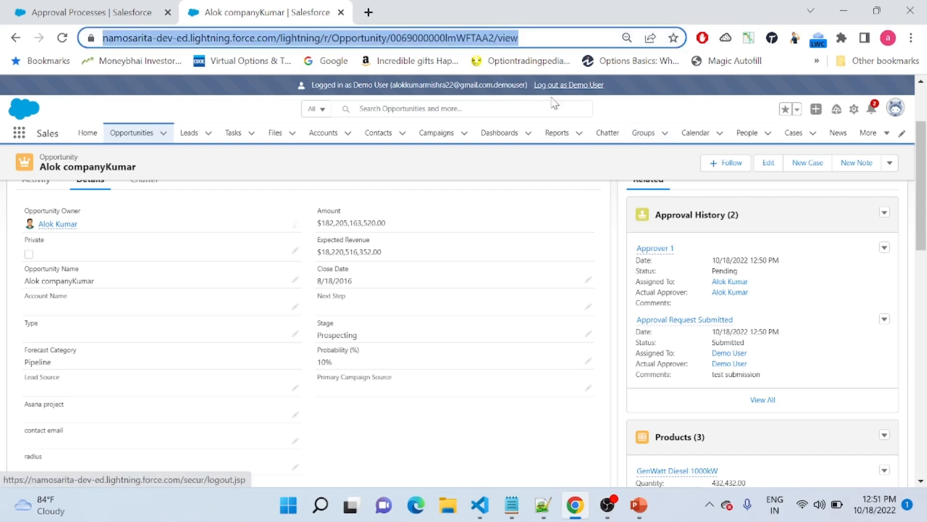
left_click(577, 86)
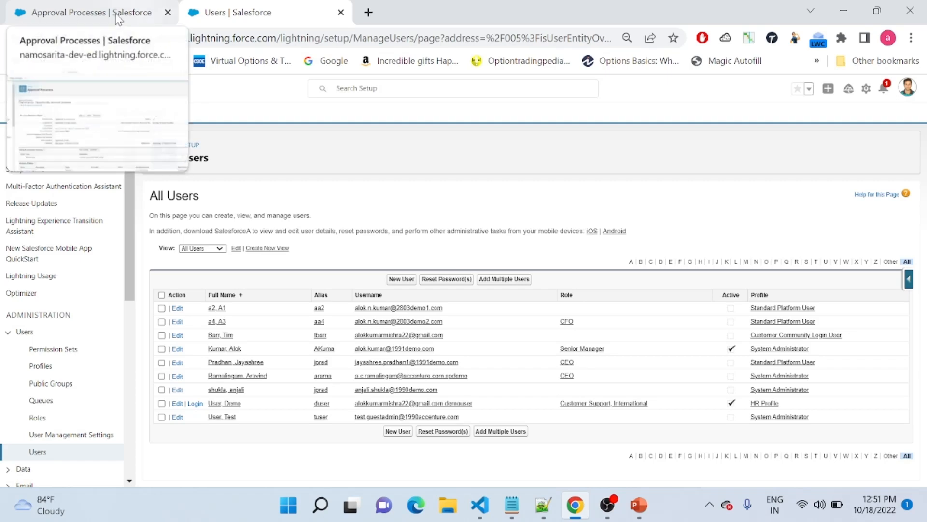
- Load the copied opportunity address in the Approval Processes browser tab to open the record as the administrator
left_click(79, 15)
left_click(354, 43)
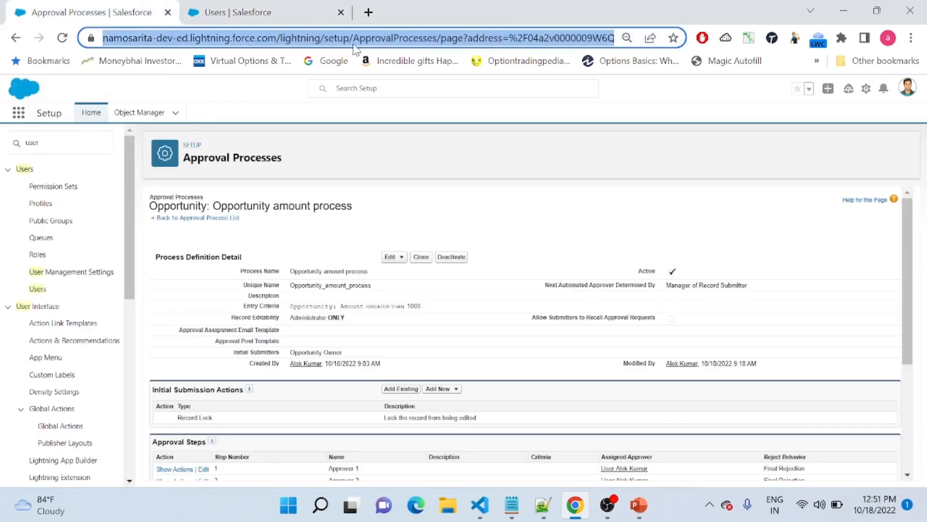
key("ctrl+v")
key("Return")
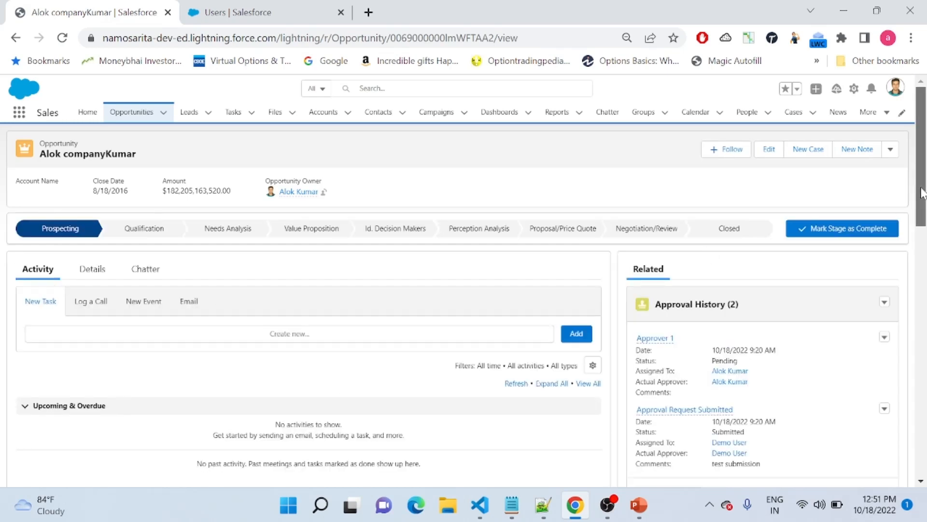
- Check the actions available in the opportunity's Approval History related list
scroll(924, 227, "down", 2)
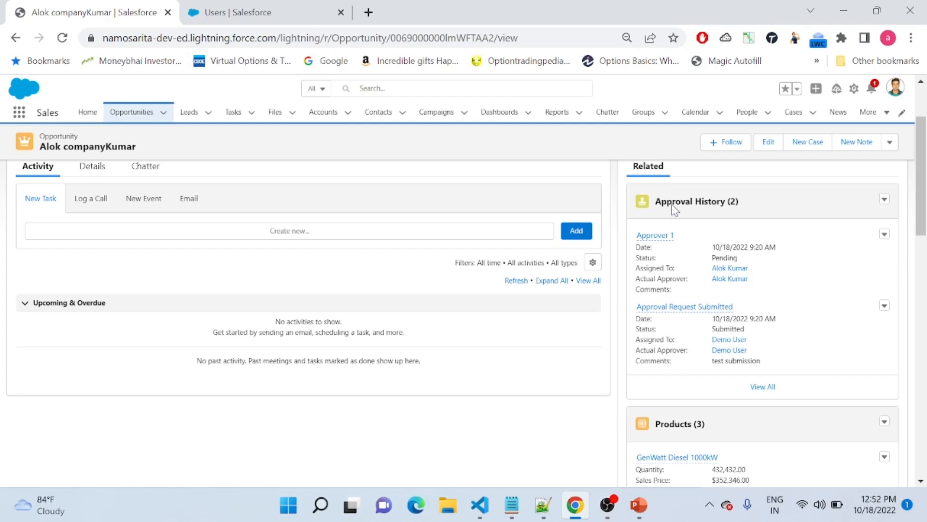
left_click(885, 237)
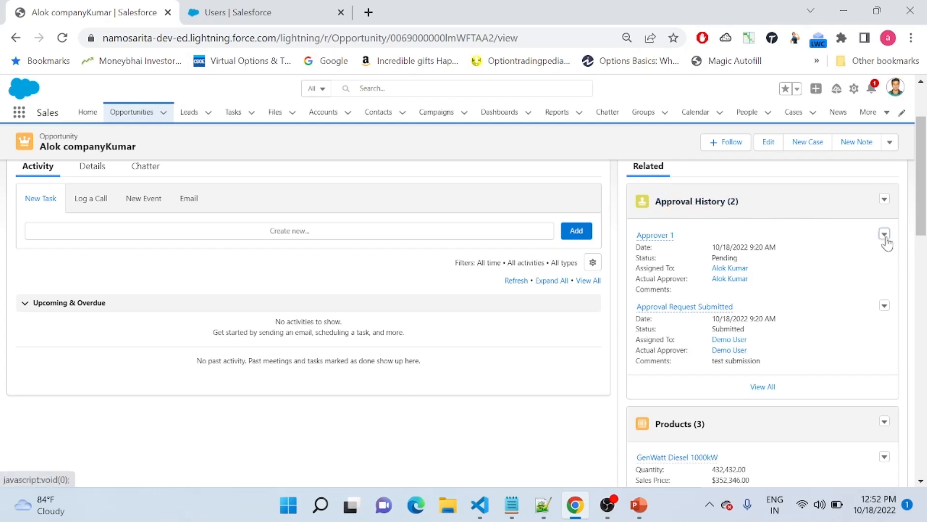
left_click(885, 202)
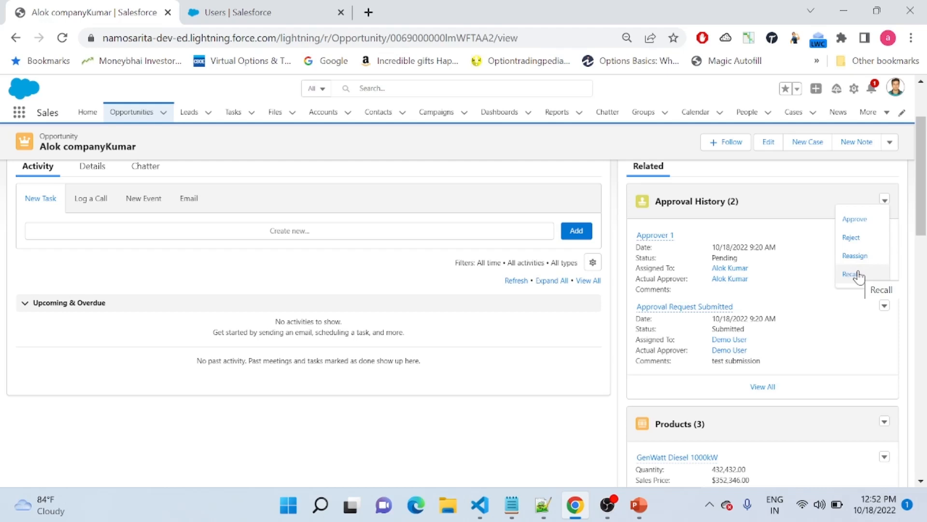
left_click(660, 276)
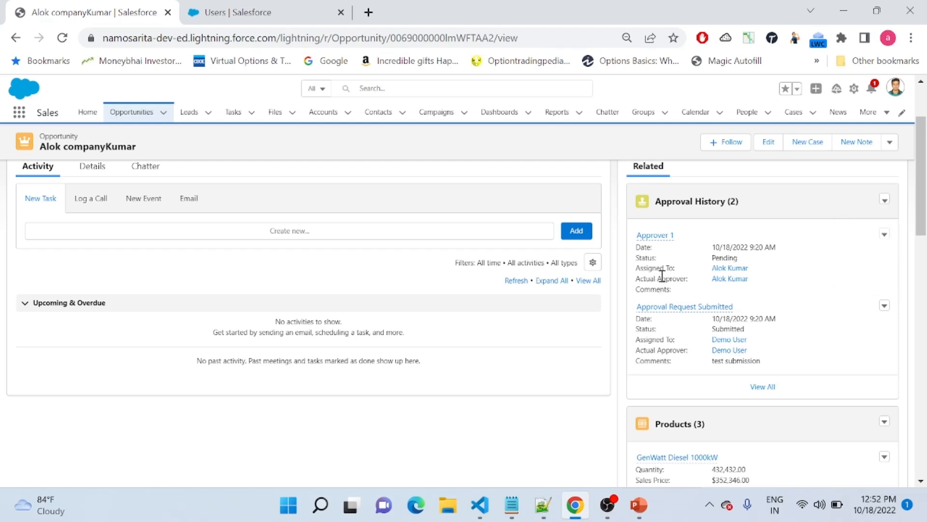
- Open the pending Approver 1 request, approve it without a comment, and return to the opportunity record
left_click(657, 237)
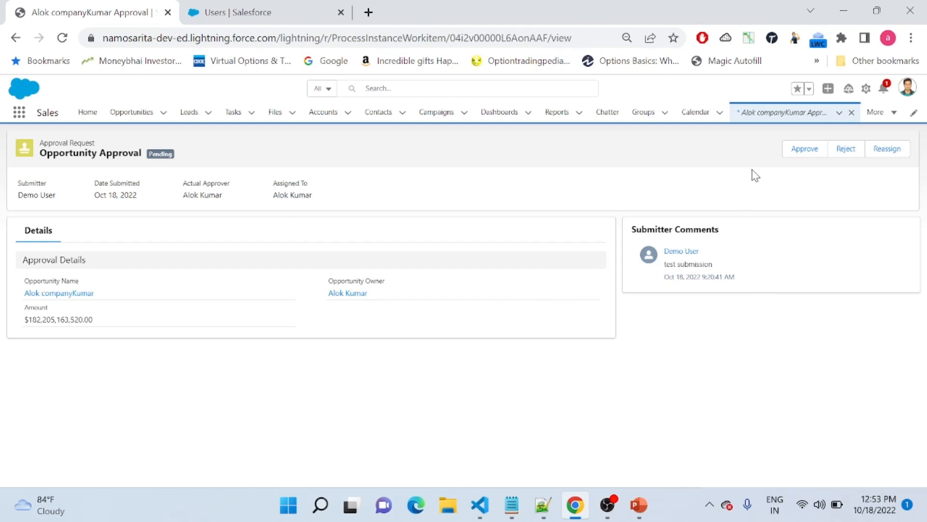
left_click(803, 153)
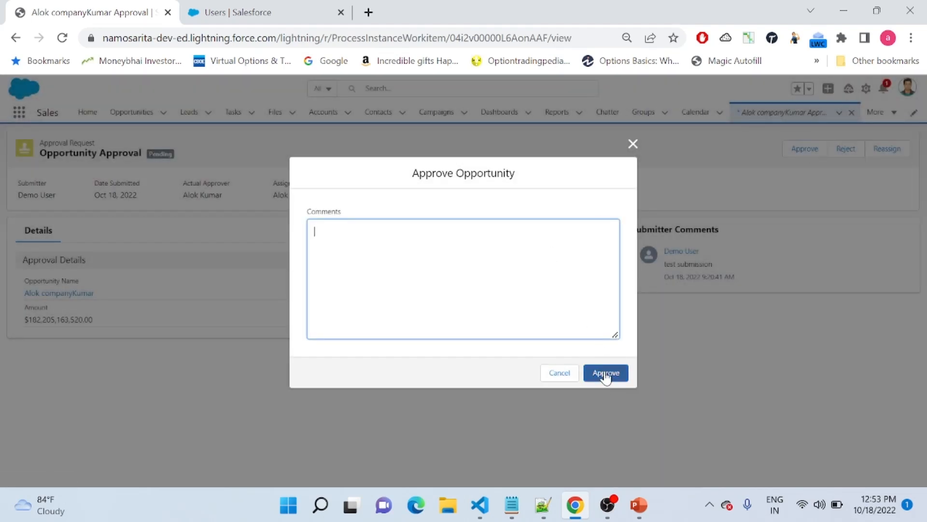
left_click(605, 375)
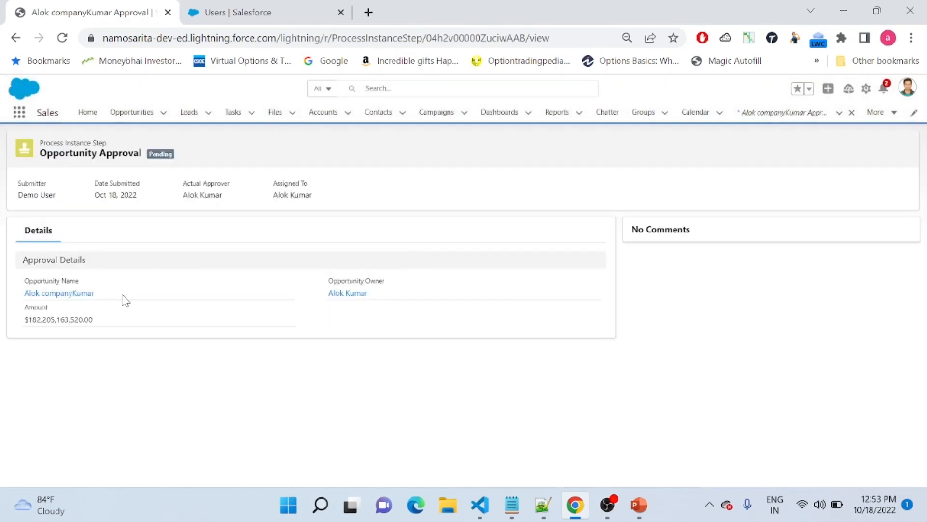
left_click(63, 294)
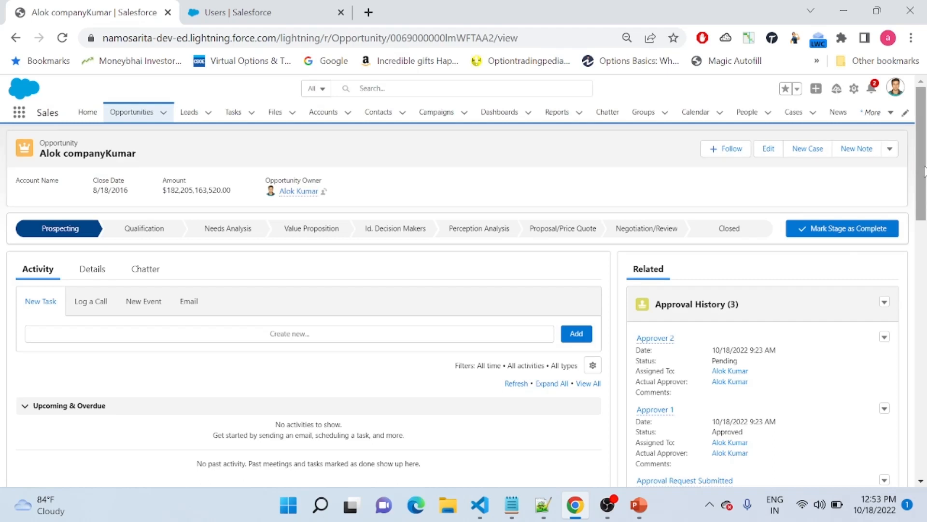
- Try to approve the Approver 2 step directly from the Approval History list and dismiss the resulting message
scroll(698, 327, "down", 3)
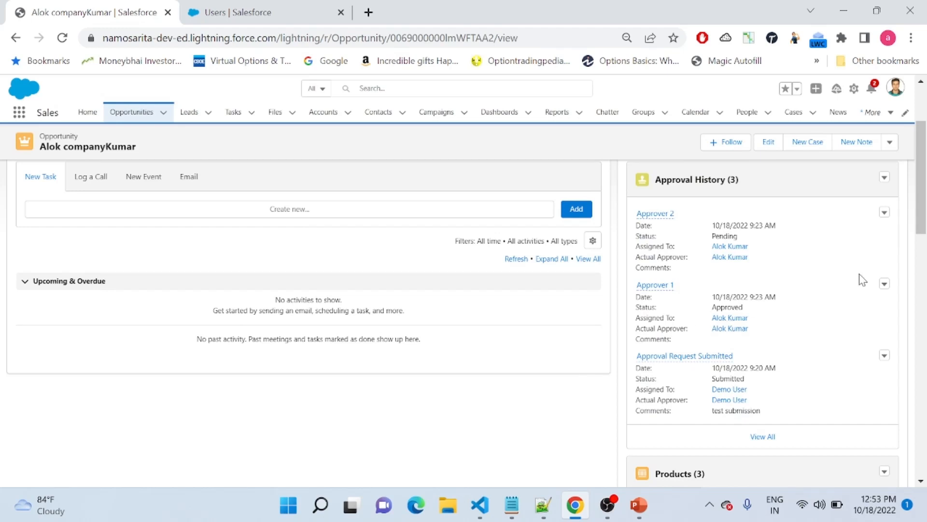
left_click(884, 180)
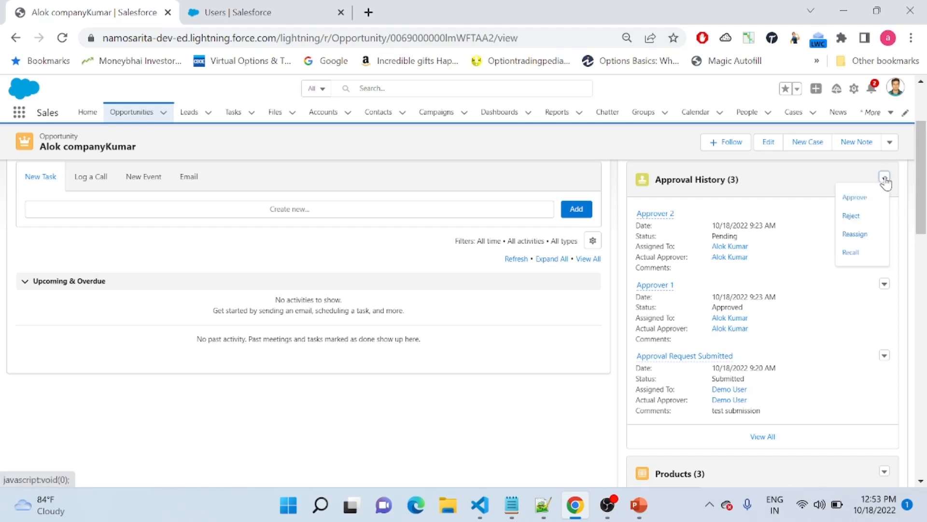
left_click(855, 198)
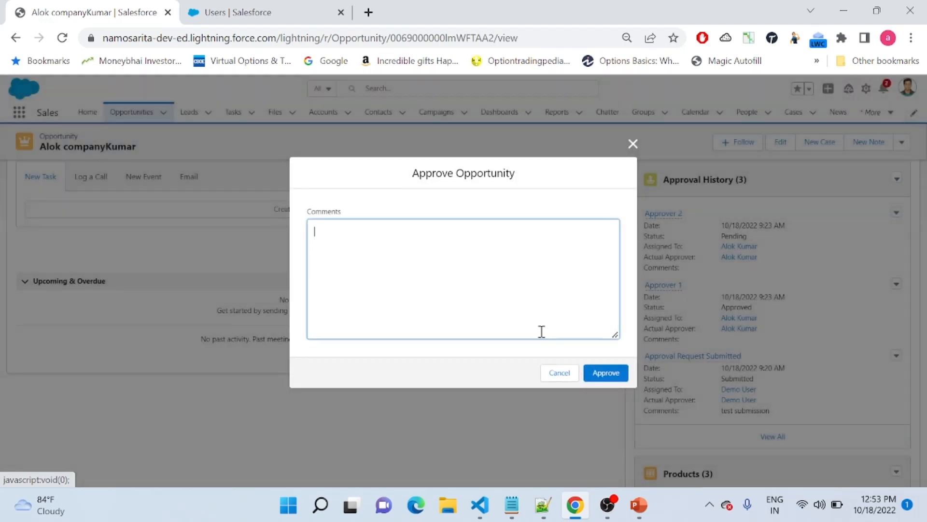
left_click(606, 374)
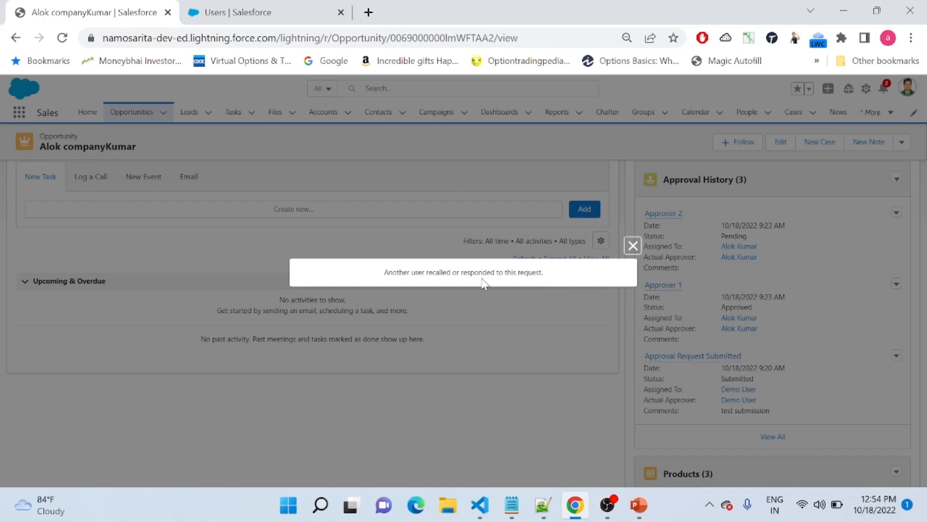
left_click(633, 247)
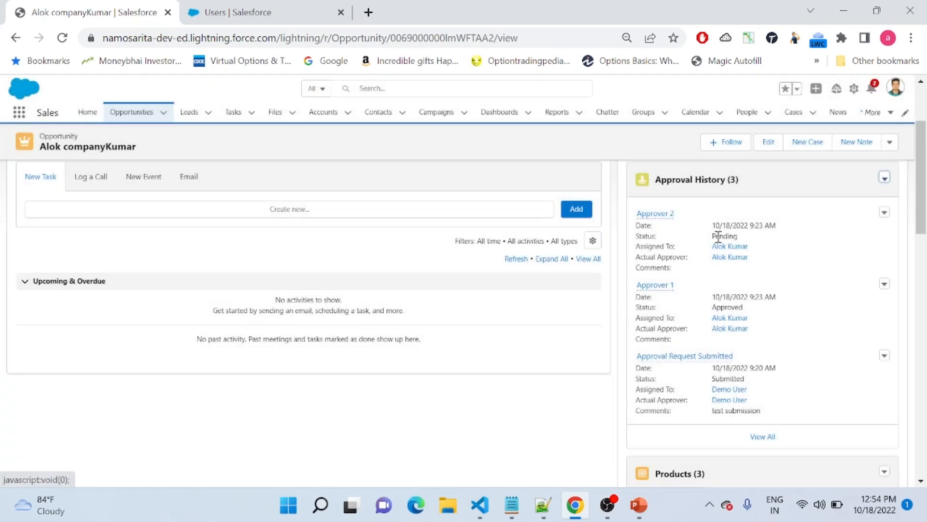
- Open the pending Approver 2 request, approve it without a comment, and return to the opportunity record
left_click(666, 219)
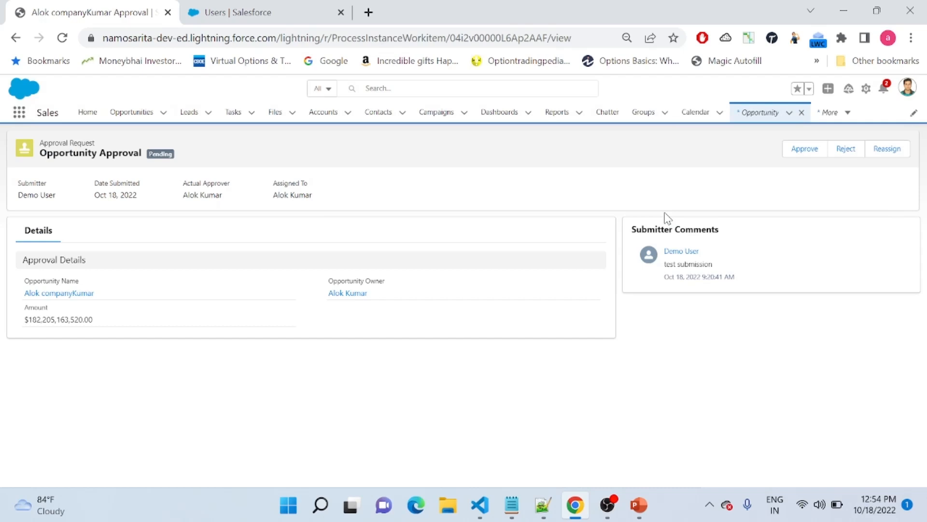
left_click(803, 150)
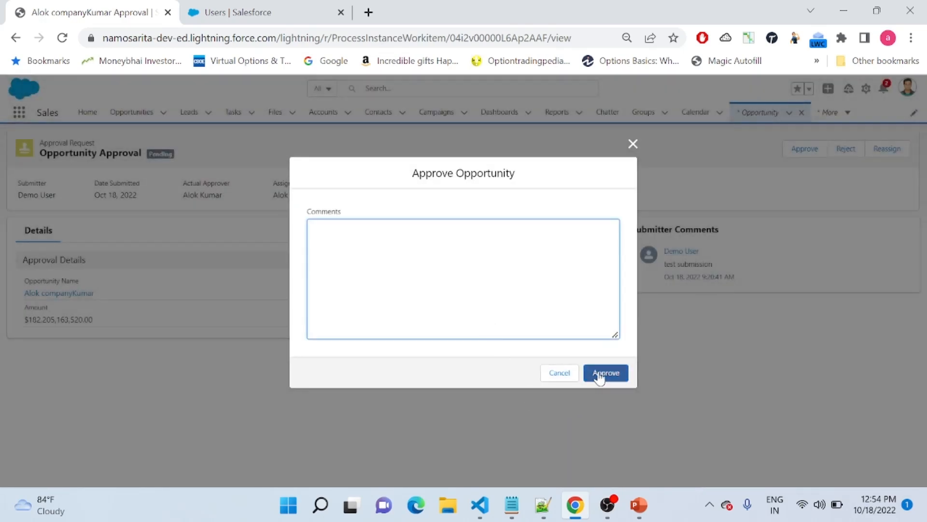
left_click(600, 375)
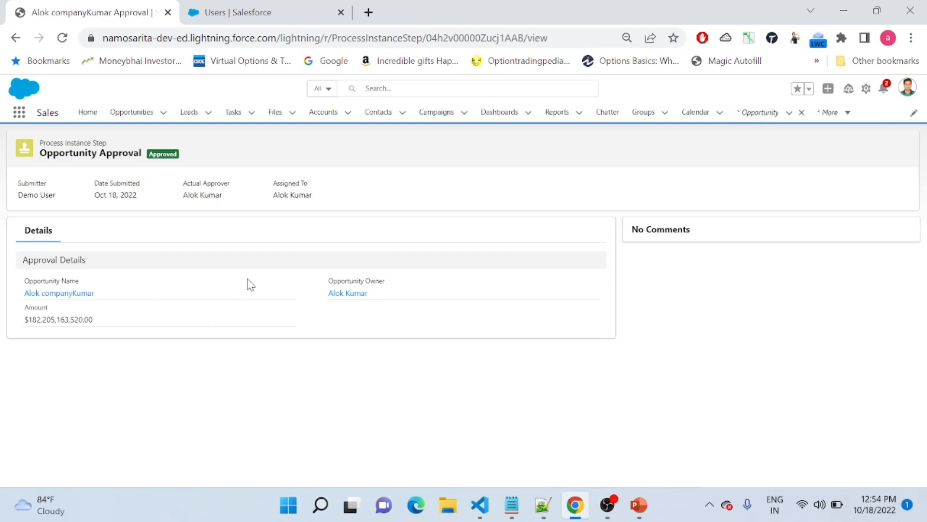
left_click(55, 294)
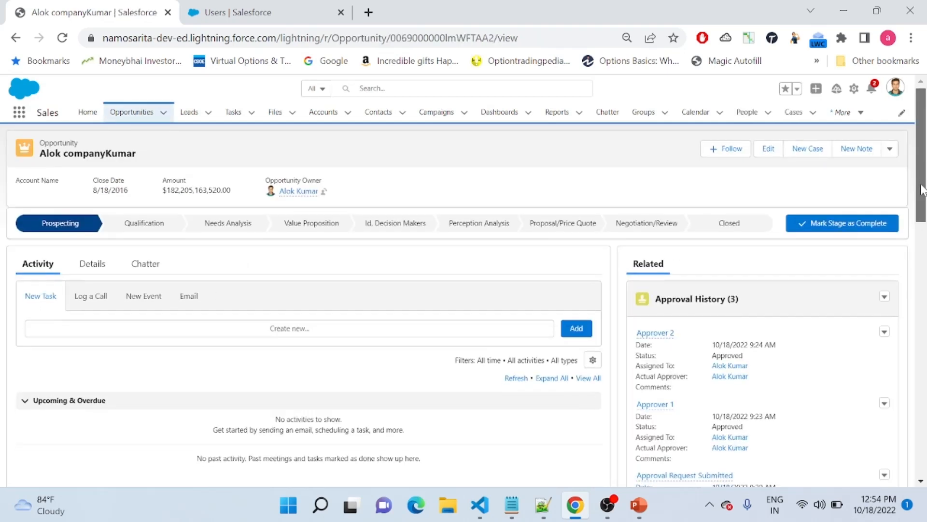
- Review the opportunity's approval history and its detail fields
left_click_drag(923, 190, 922, 209)
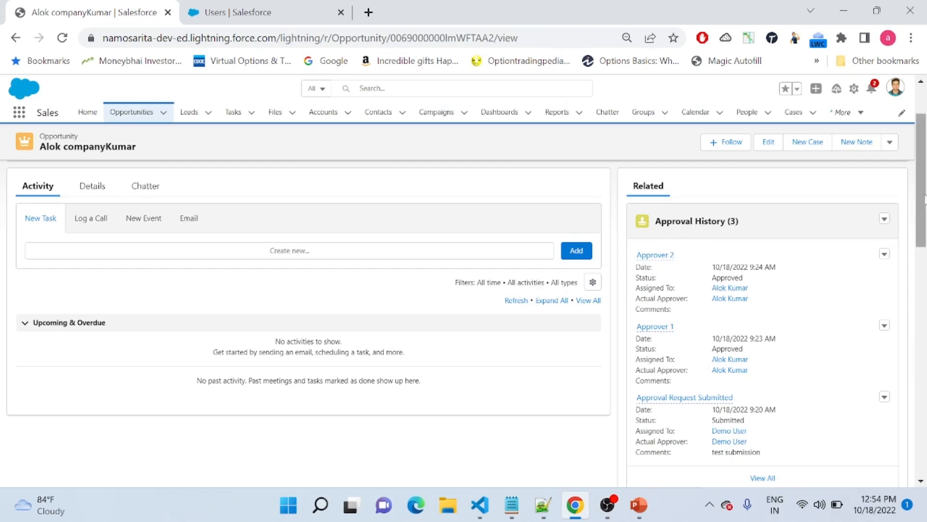
left_click_drag(923, 201, 923, 173)
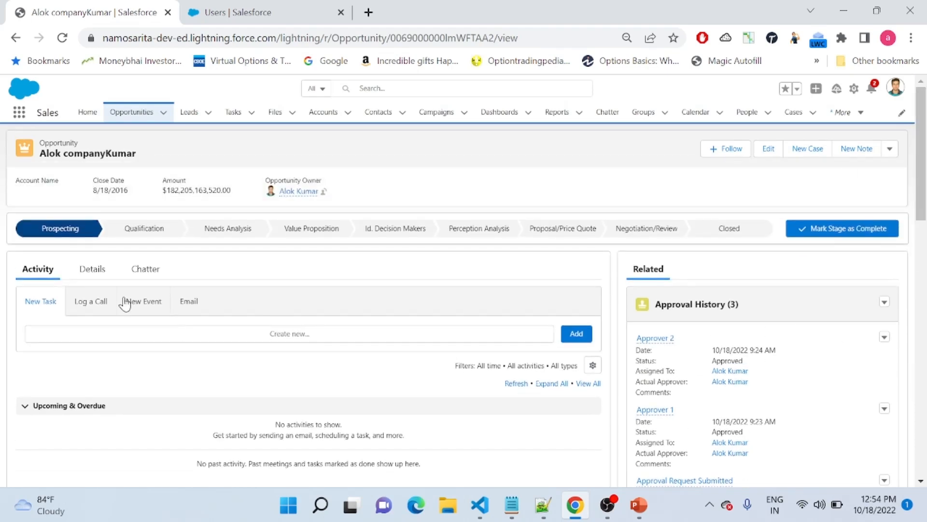
left_click(91, 269)
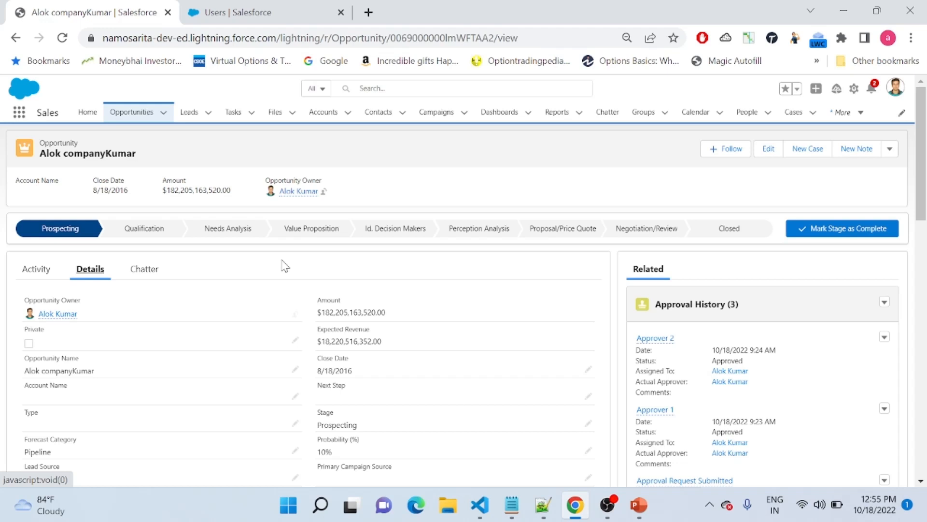
- Switch to the Setup browser tab and find and open Process Builder
left_click(250, 15)
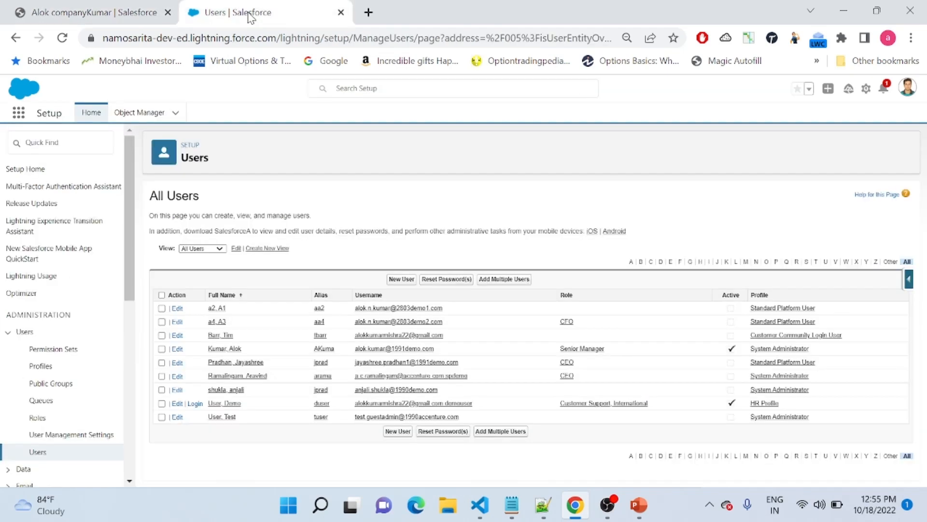
left_click(84, 148)
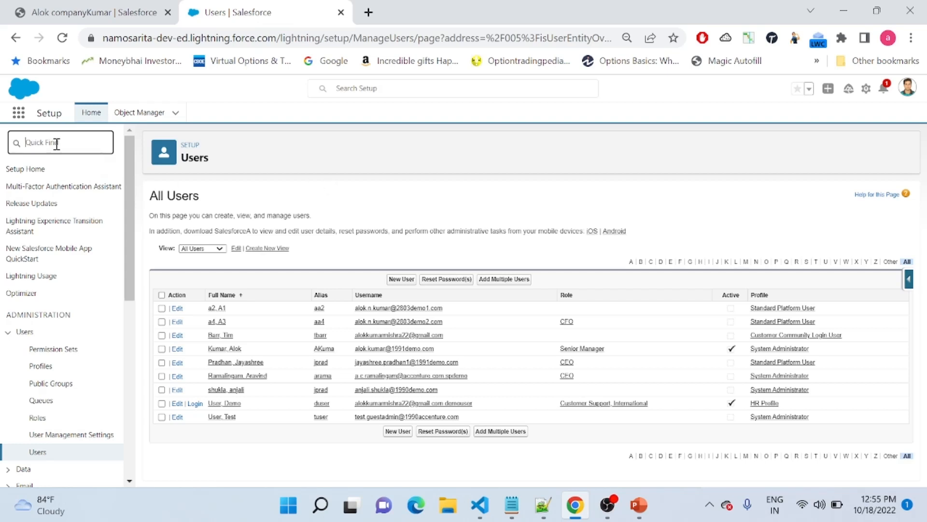
type("process bui")
left_click(65, 190)
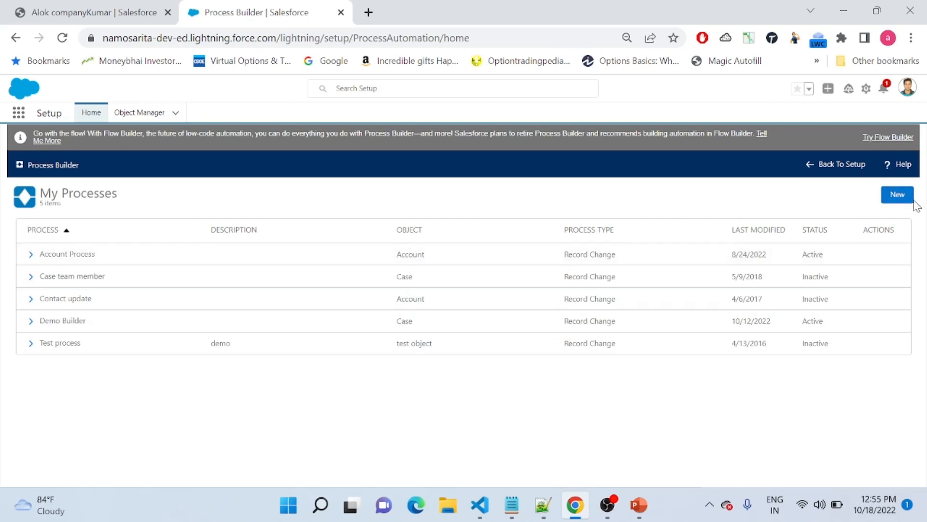
- Create a new process in Process Builder named "Opportunity builder" that starts when a record changes, and save it
left_click(898, 204)
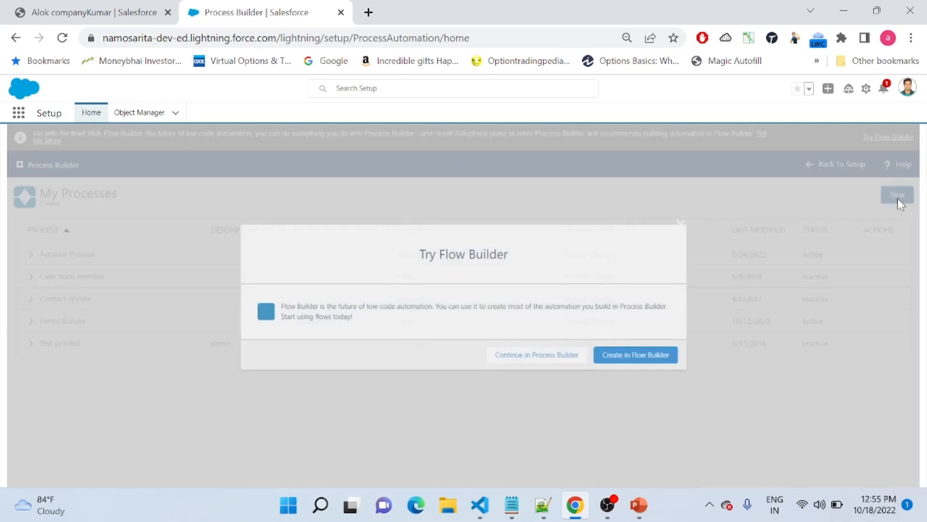
left_click(524, 360)
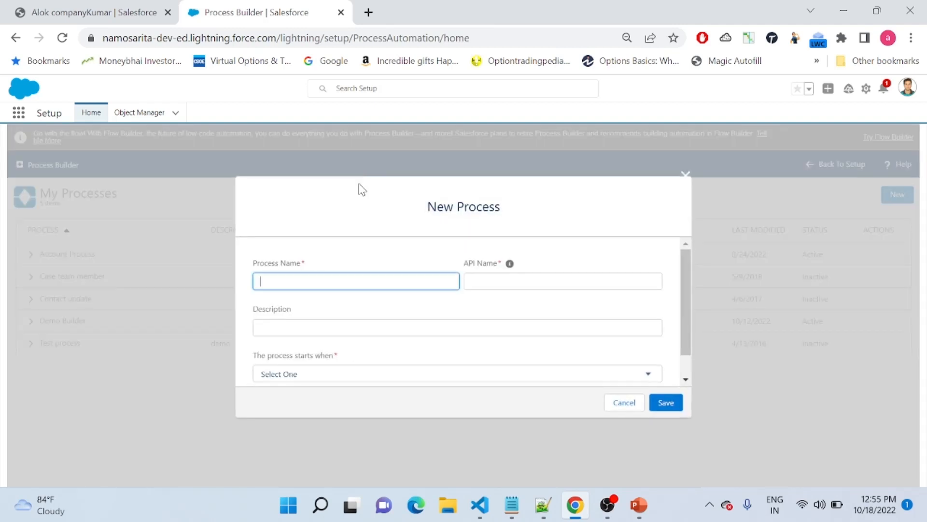
type("Opportunity builder")
left_click(382, 344)
left_click(342, 381)
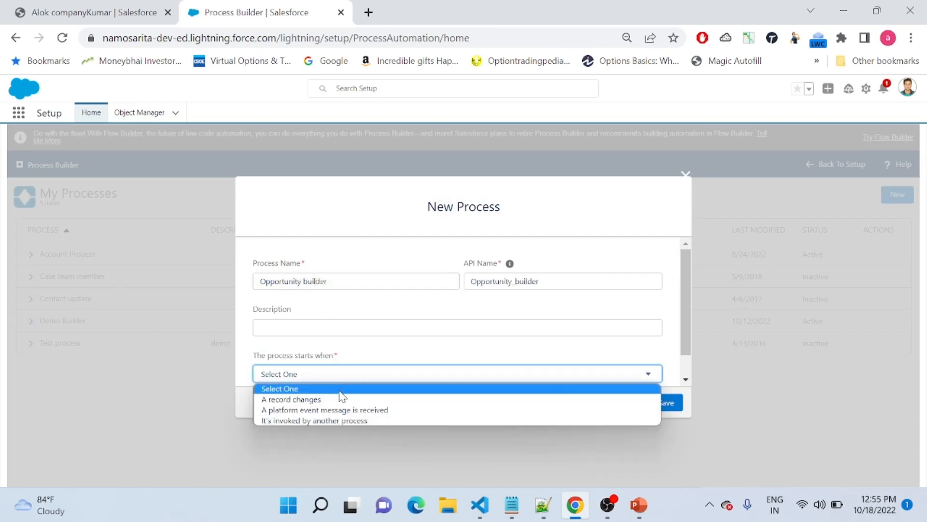
left_click(341, 401)
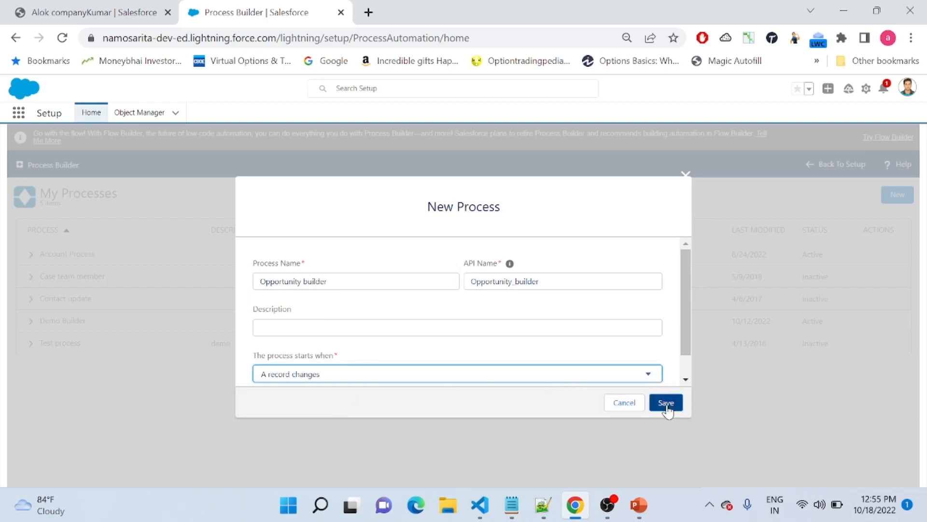
scroll(690, 344, "down", 1)
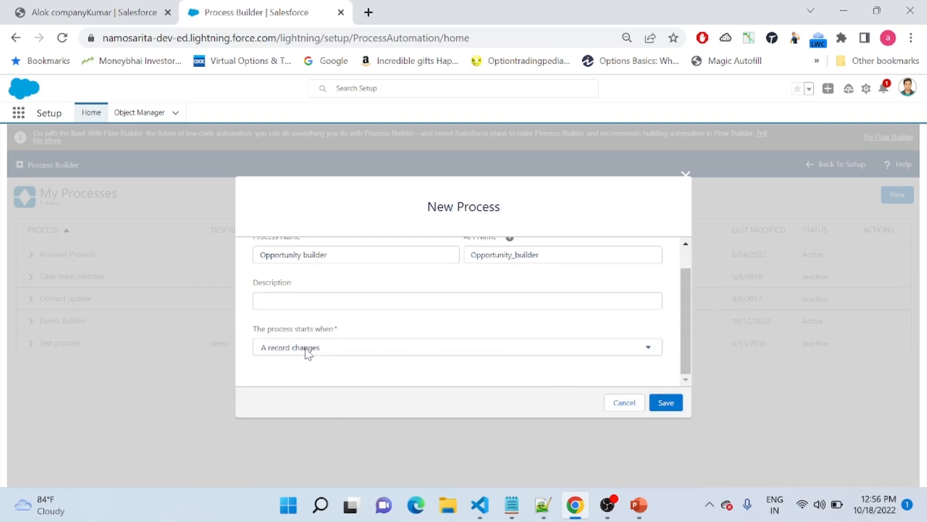
left_click(670, 407)
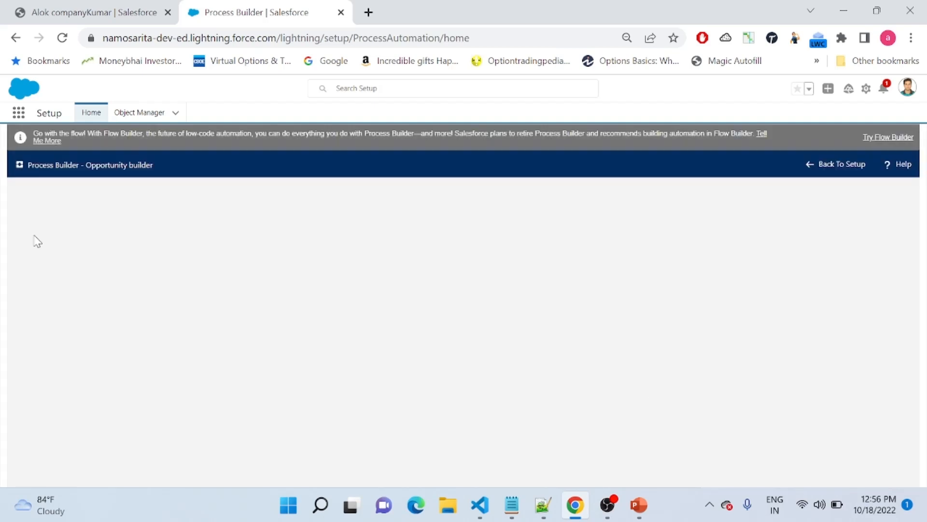
- Set the process object to Opportunity, starting when a record is created or edited, and save it
left_click(58, 265)
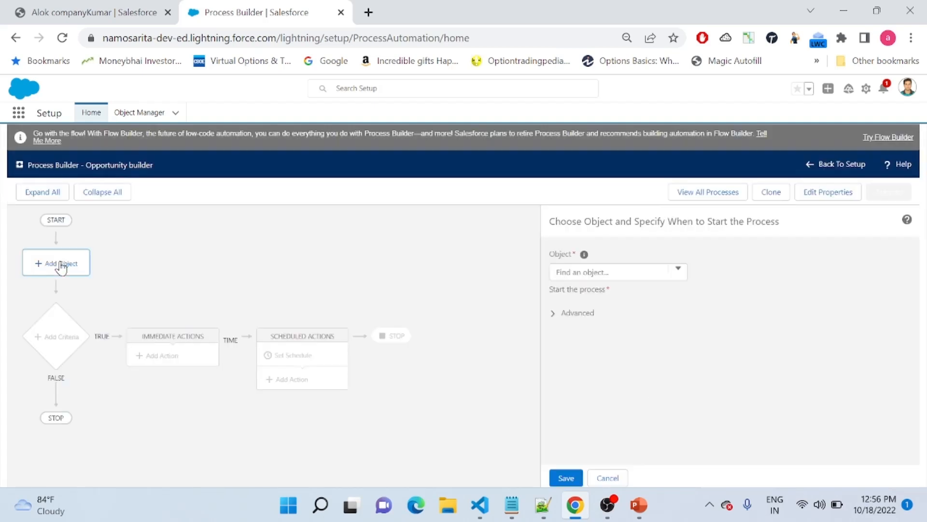
left_click(600, 272)
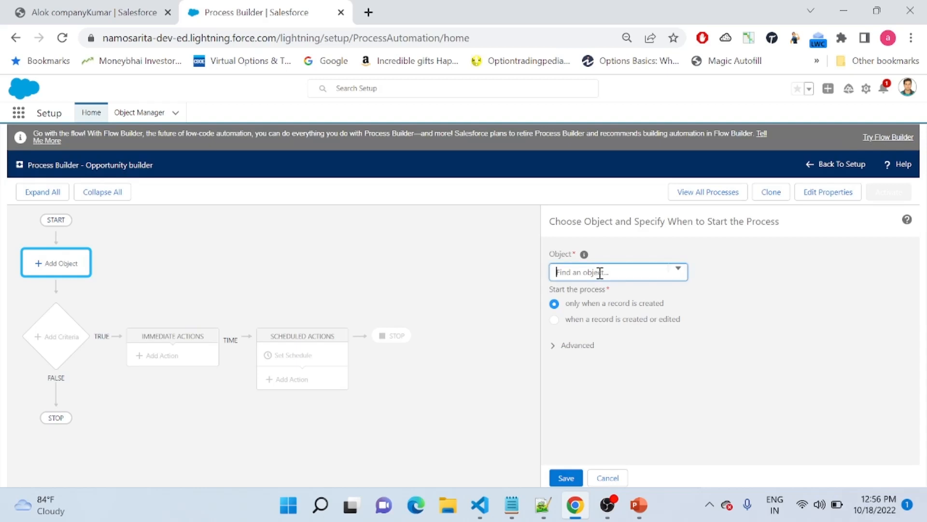
type("oppor")
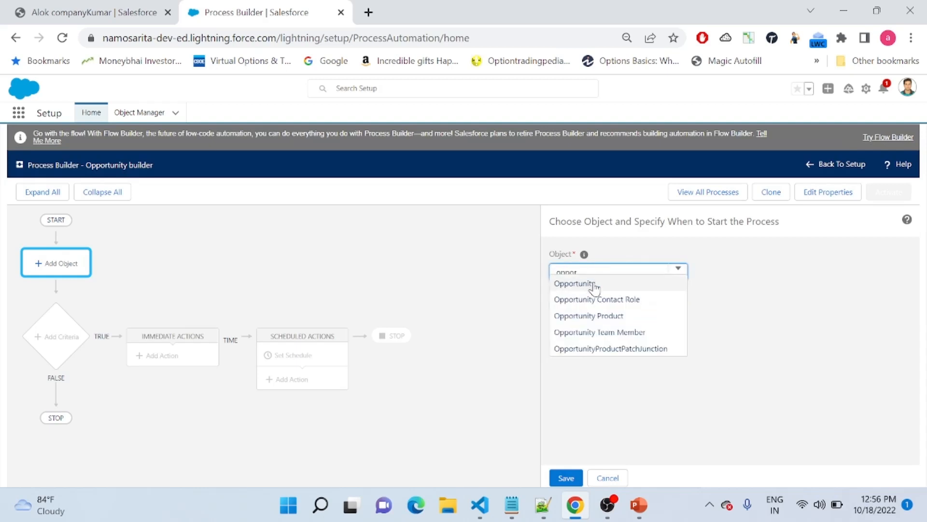
left_click(597, 285)
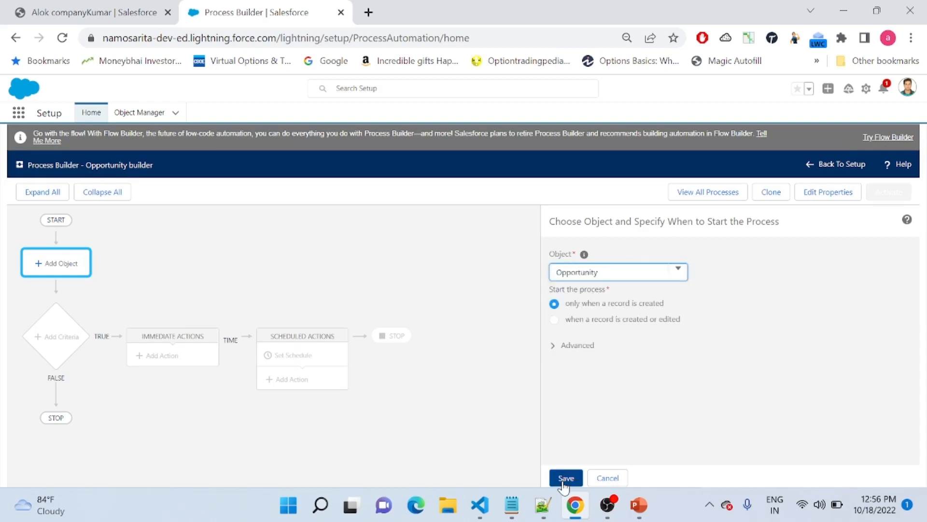
left_click(555, 320)
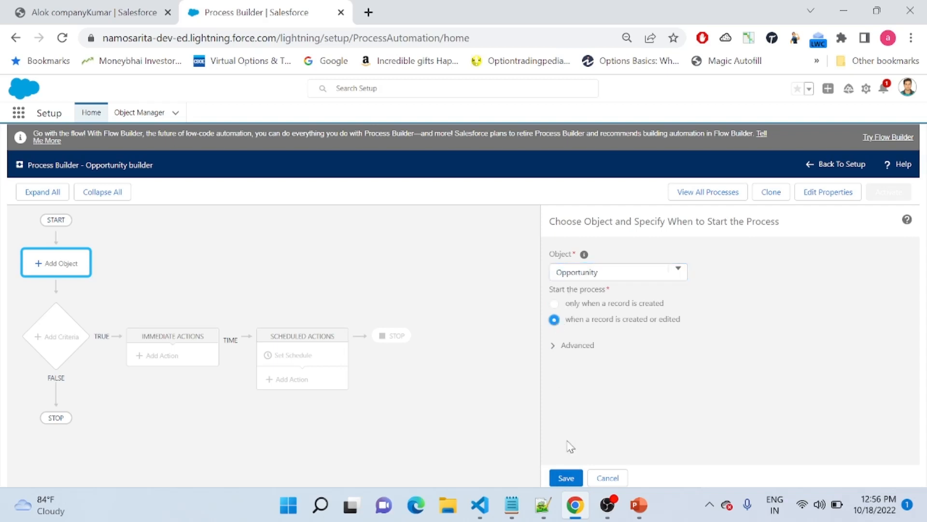
left_click(566, 478)
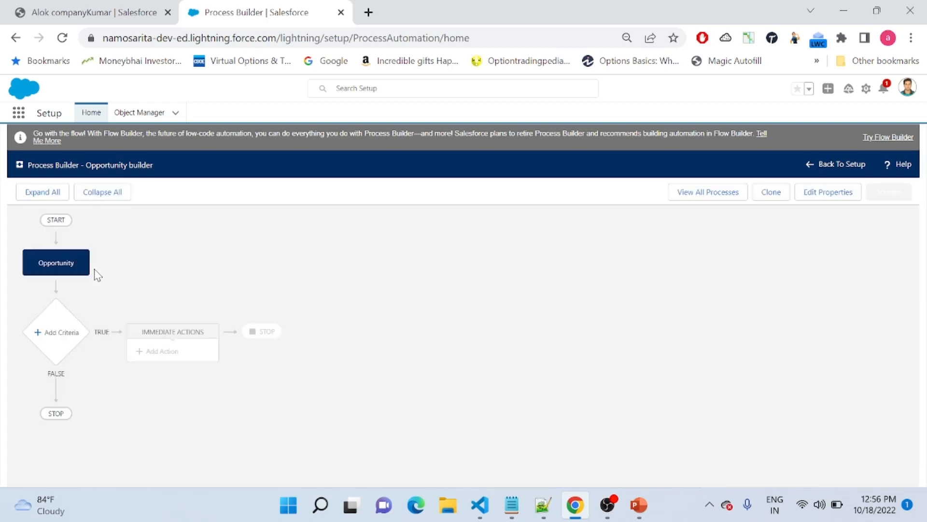
- Add a criteria node named "Approval Process submission" to the Opportunity process
left_click(58, 333)
left_click(537, 267)
type("A")
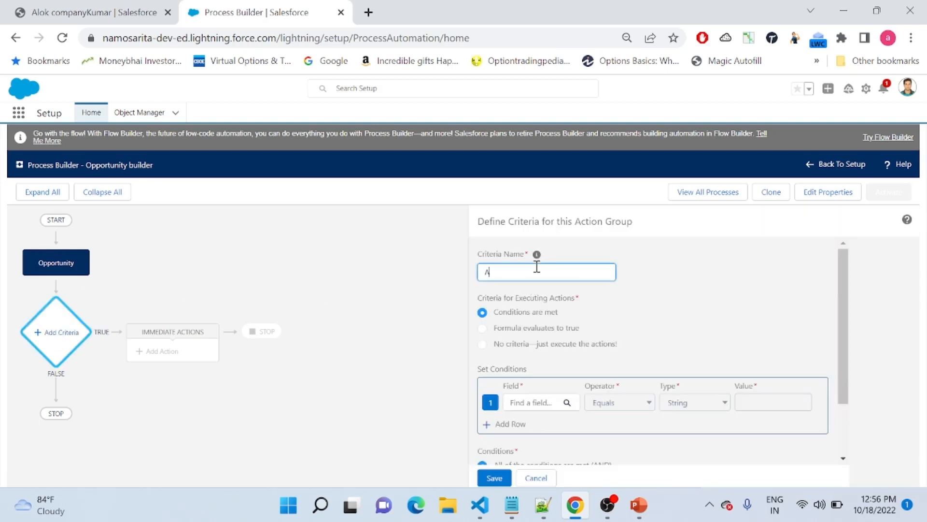
type("pproval Process syubmission")
left_click(555, 274)
key("BackSpace")
left_click(739, 333)
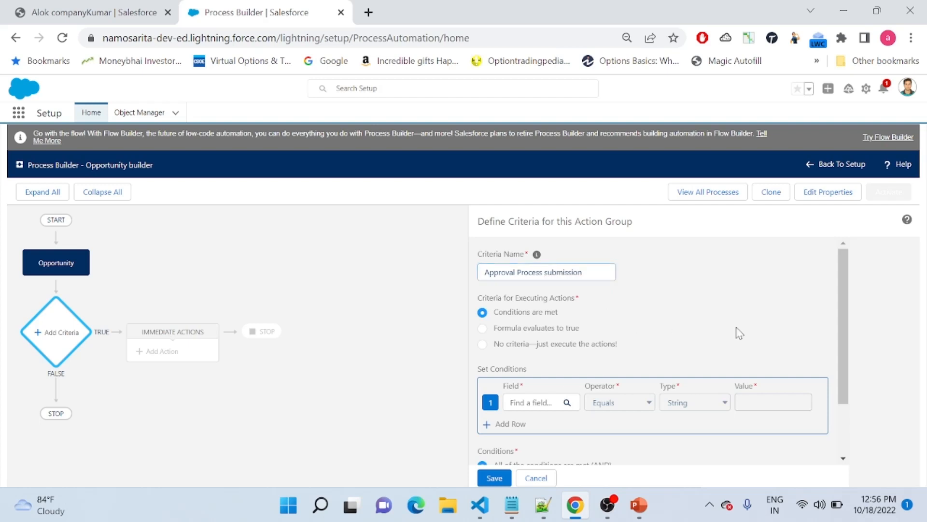
- Set the criteria condition to Opportunity Amount greater than 1000 and save the criteria
left_click(539, 403)
type("amount")
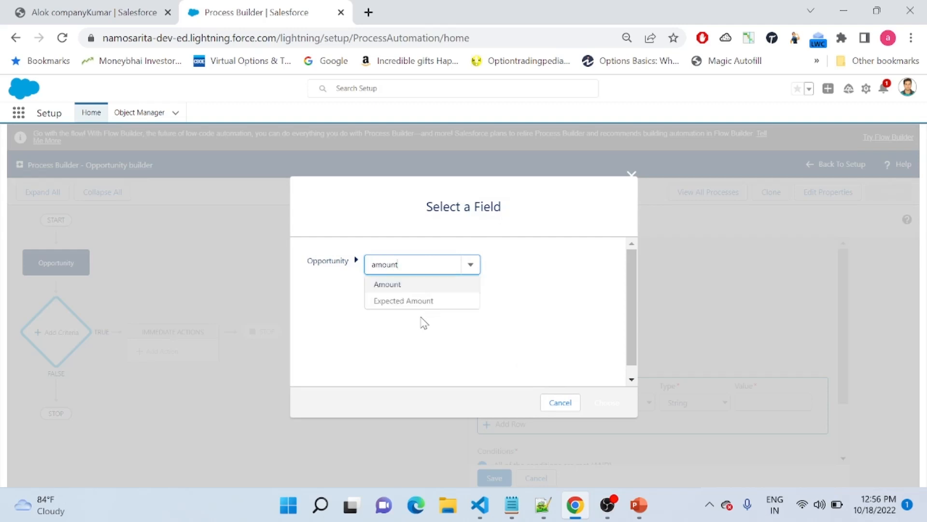
left_click(395, 286)
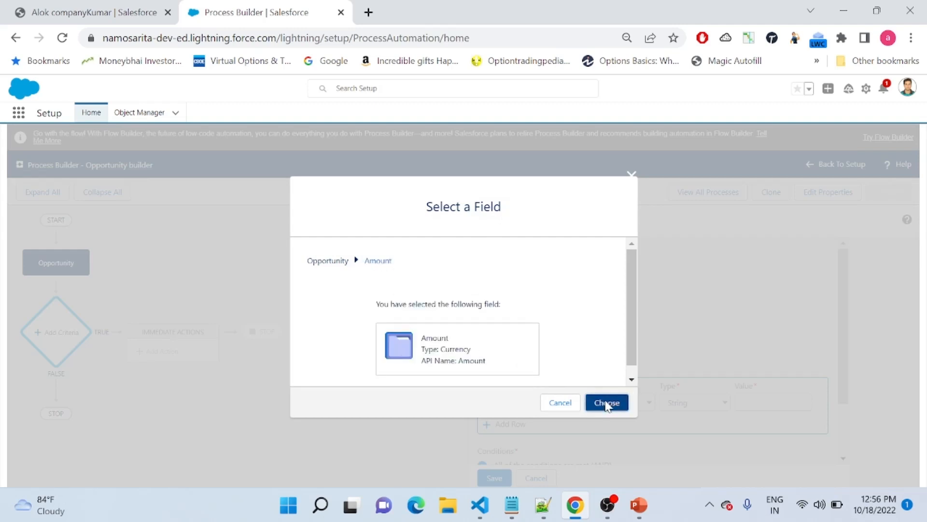
left_click(609, 402)
left_click(650, 403)
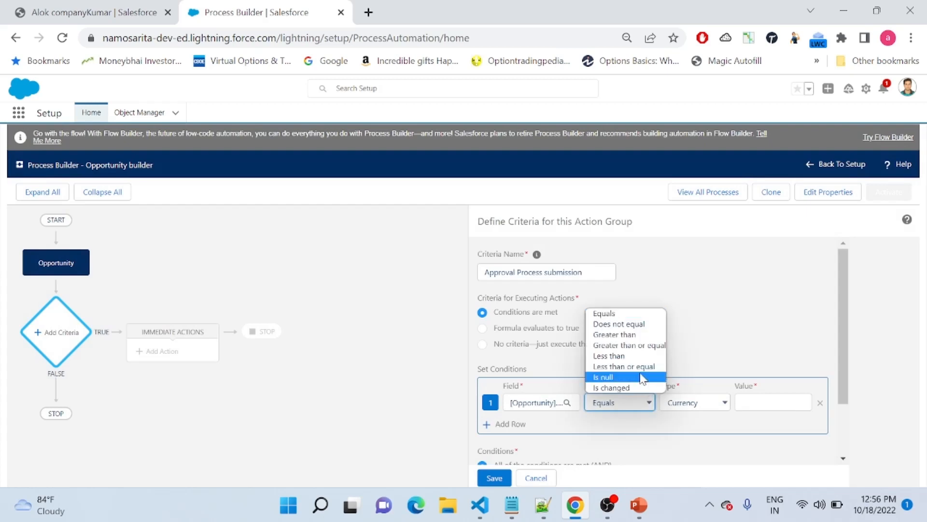
left_click(614, 334)
left_click(792, 405)
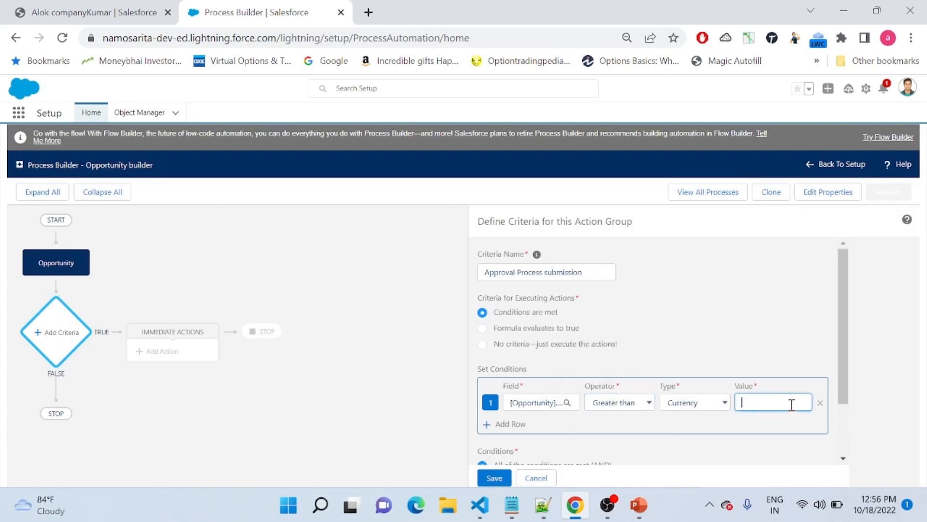
type("1000")
left_click_drag(846, 321, 844, 377)
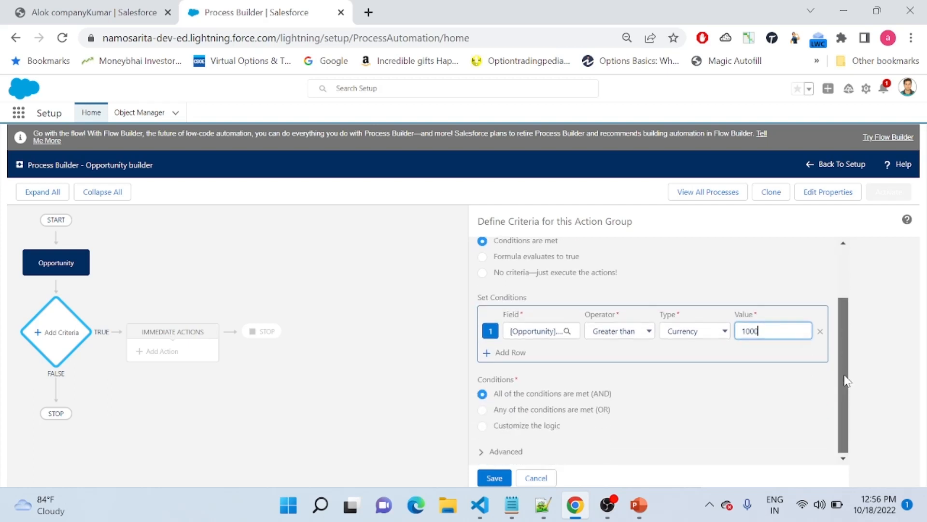
left_click(495, 478)
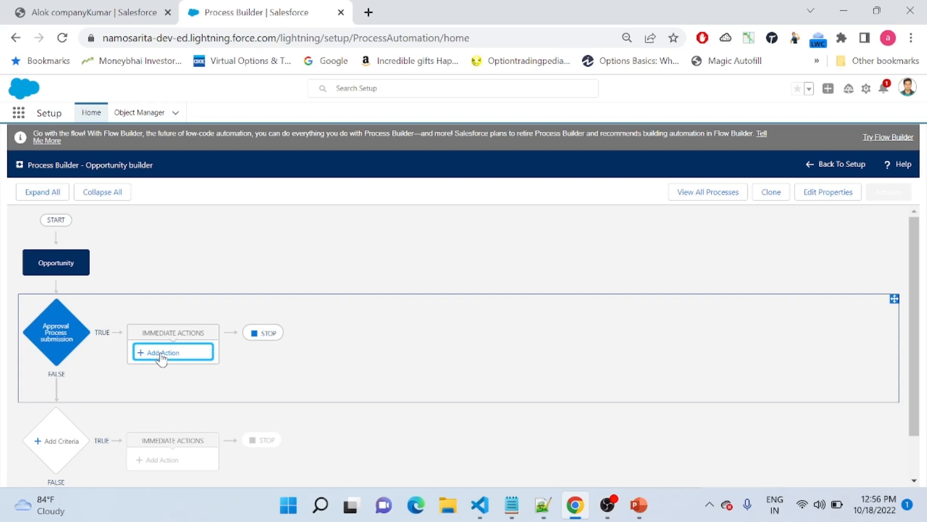
- Add an immediate action of type Submit for Approval named "app" to the Approval Process submission criteria
left_click(161, 356)
left_click(646, 275)
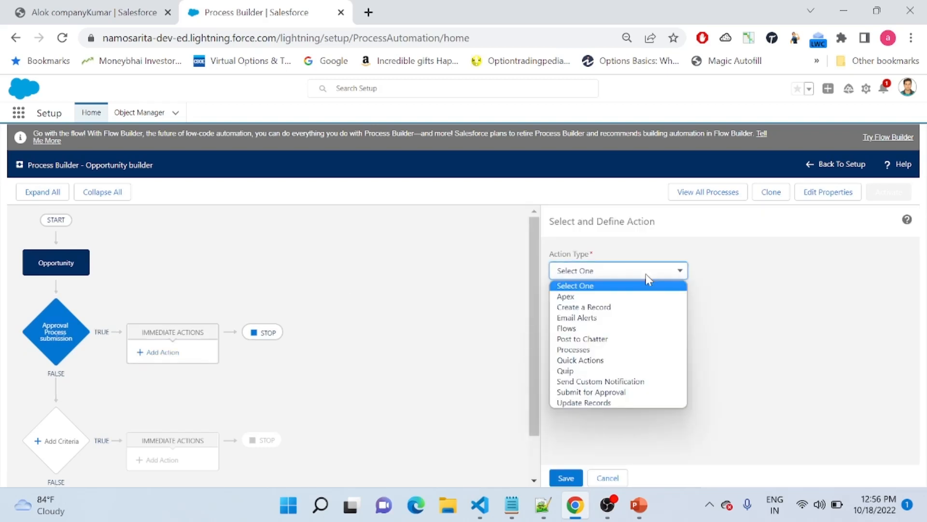
left_click(603, 391)
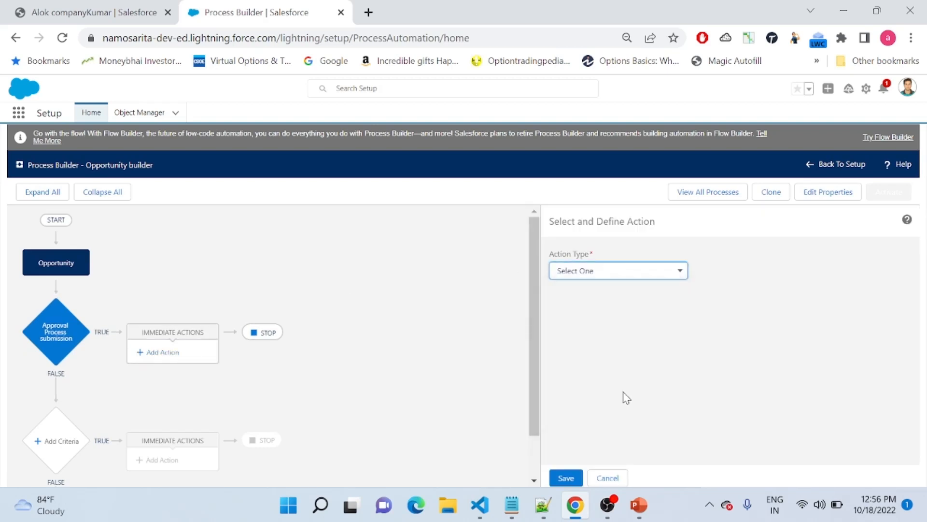
key("Tab")
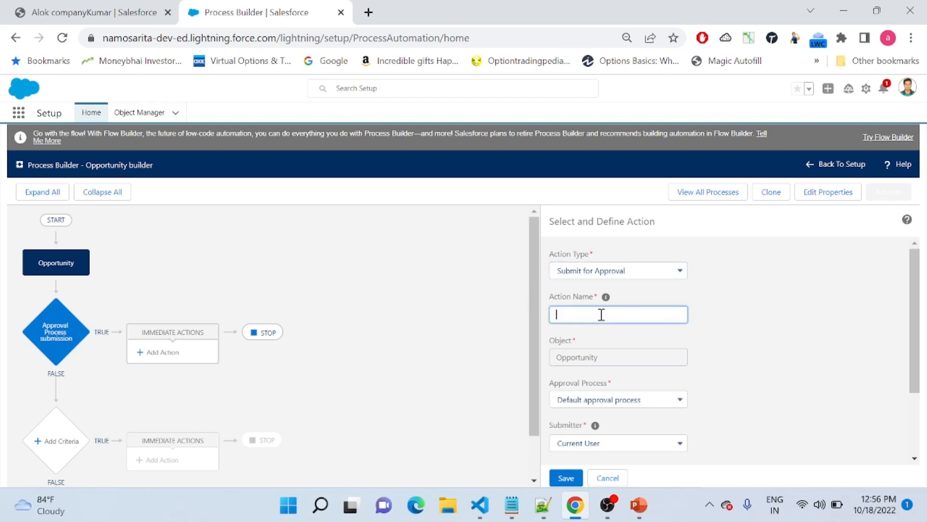
type("app")
left_click(804, 327)
left_click_drag(914, 296, 912, 346)
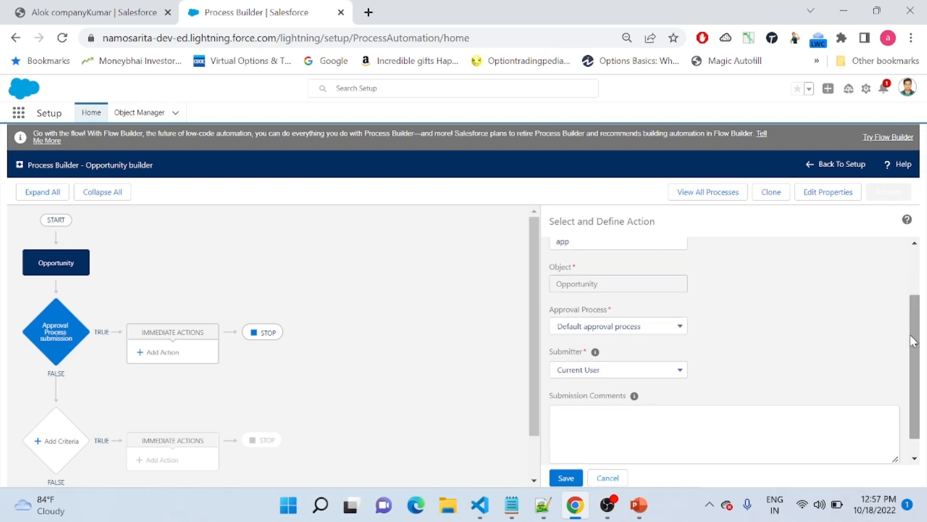
- Set the action to use the specific approval process "Opportunity amount process" without skipping its entry criteria
left_click(592, 326)
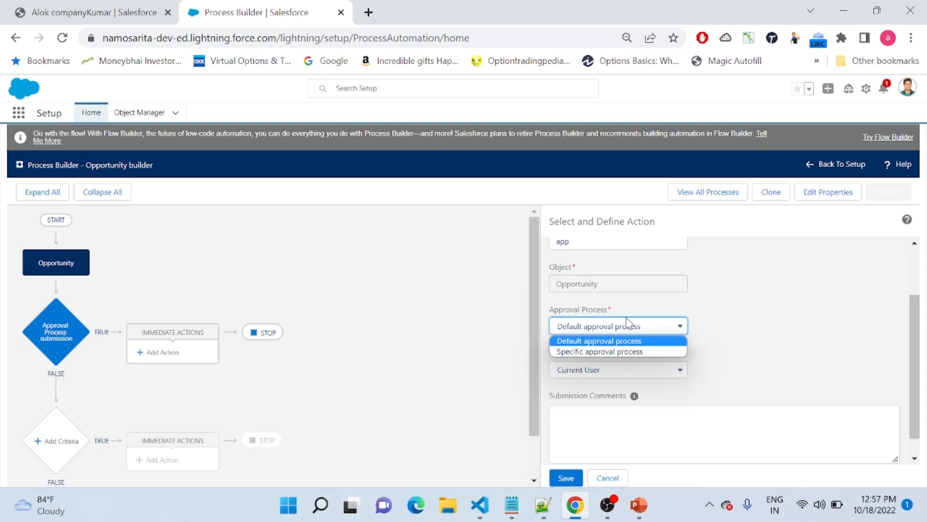
left_click(755, 322)
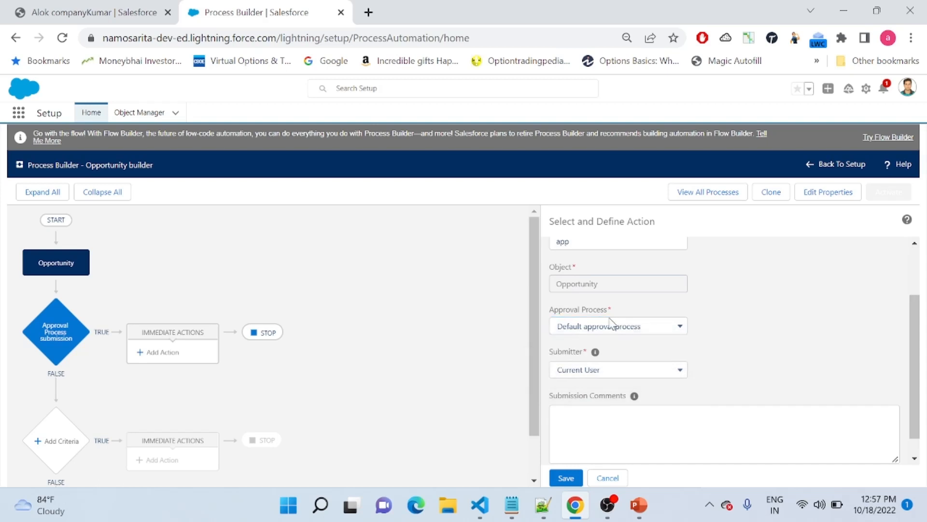
left_click(626, 333)
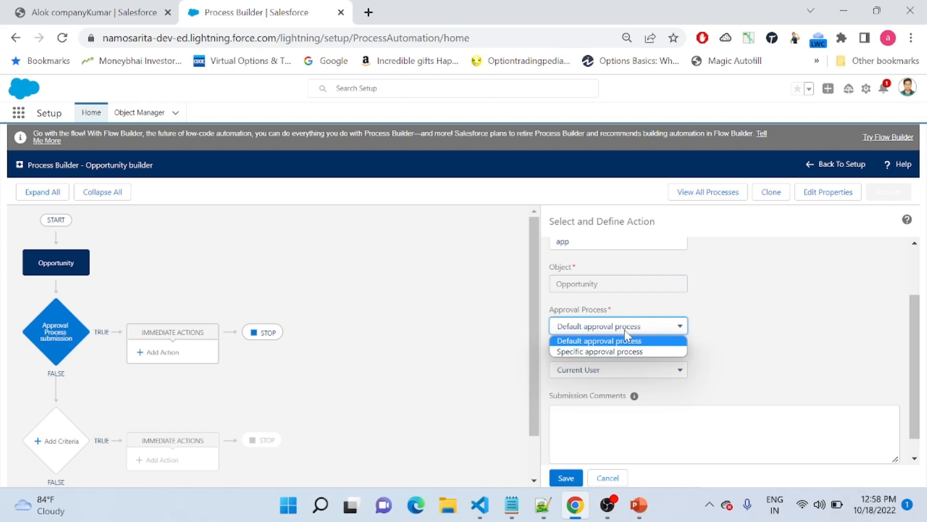
left_click(623, 351)
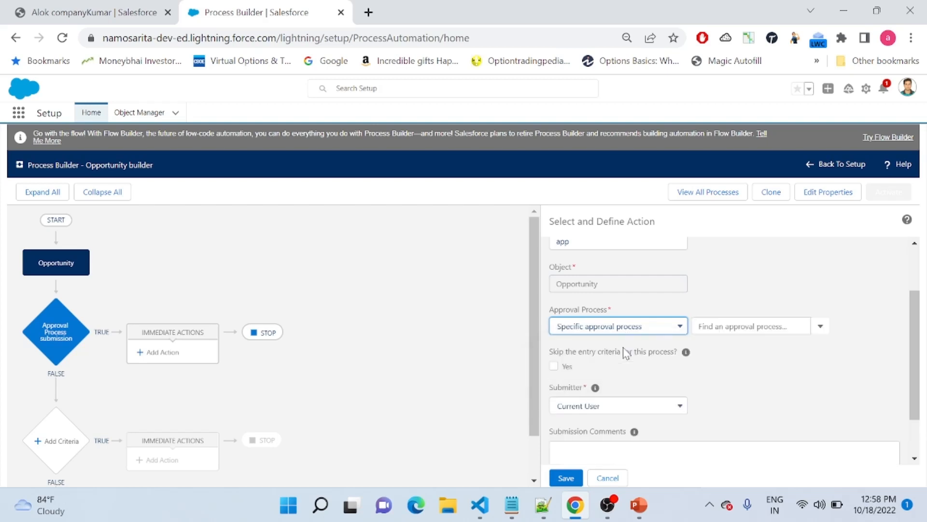
left_click(774, 362)
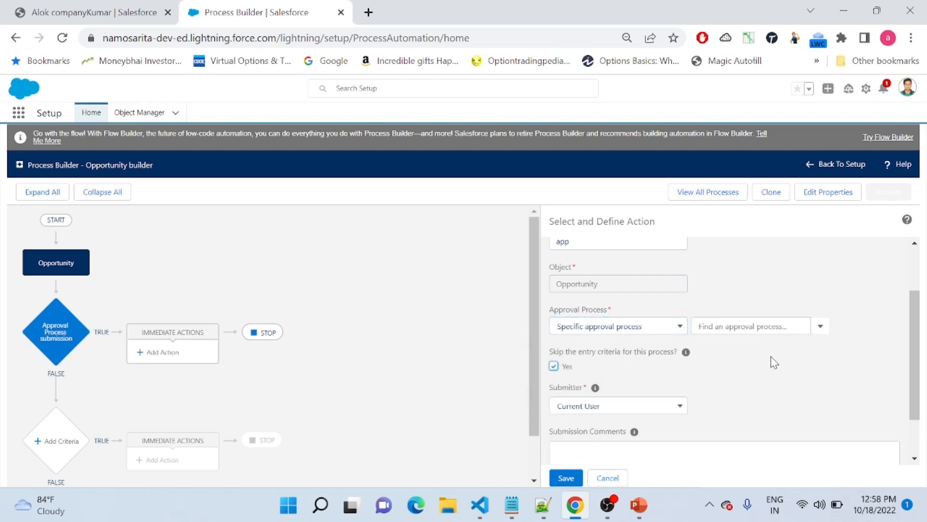
left_click(556, 368)
left_click(756, 326)
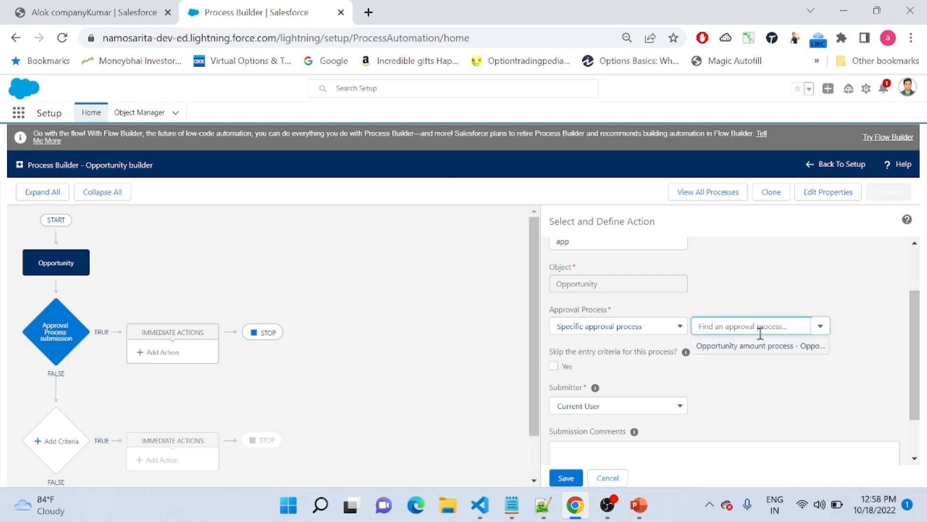
left_click(768, 352)
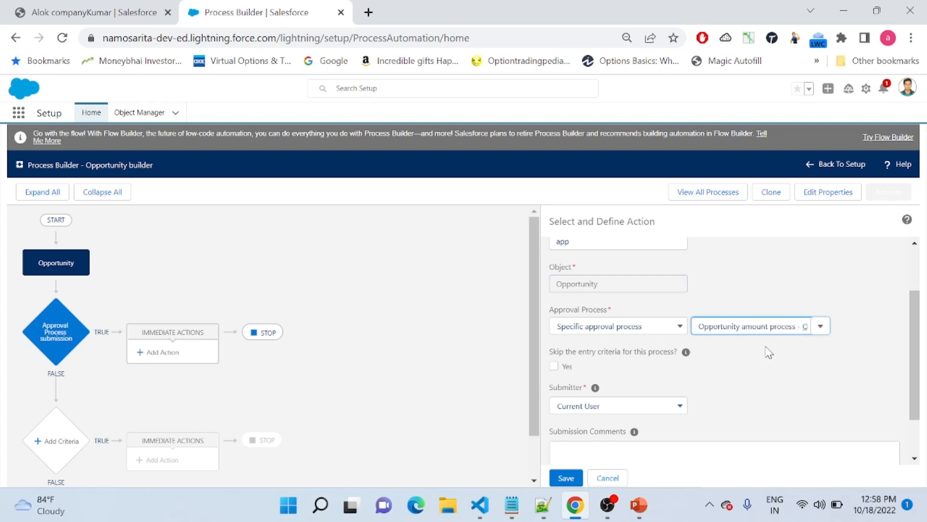
left_click(767, 347)
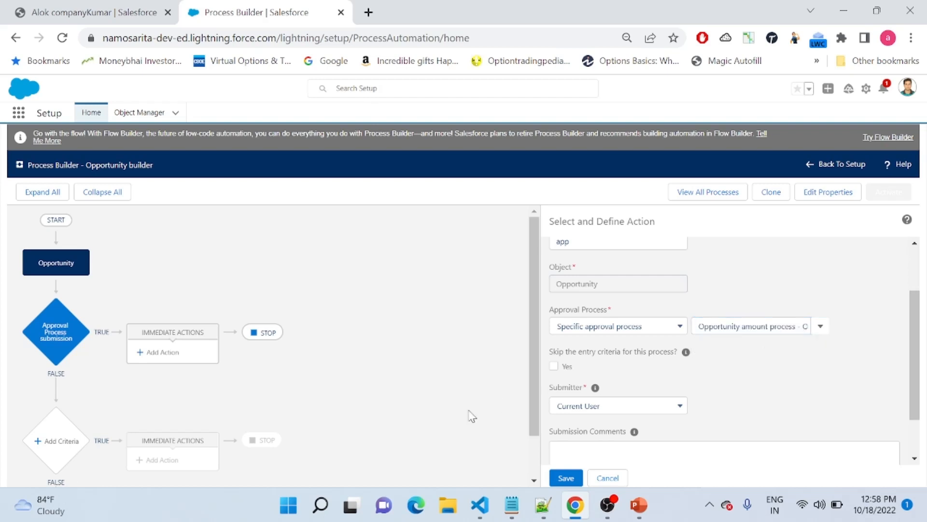
- Try the submitter options Other User and User Field from a Record for the approval action
left_click(580, 407)
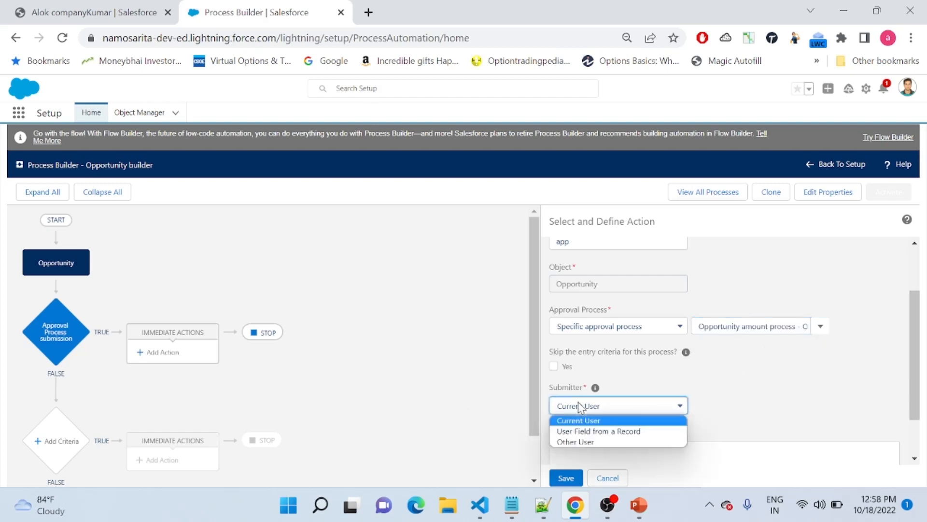
left_click(577, 441)
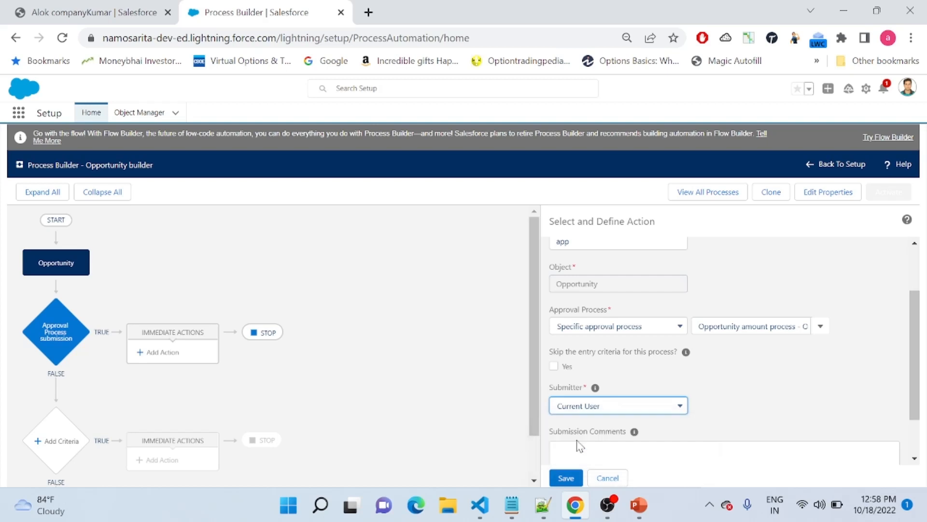
left_click(582, 412)
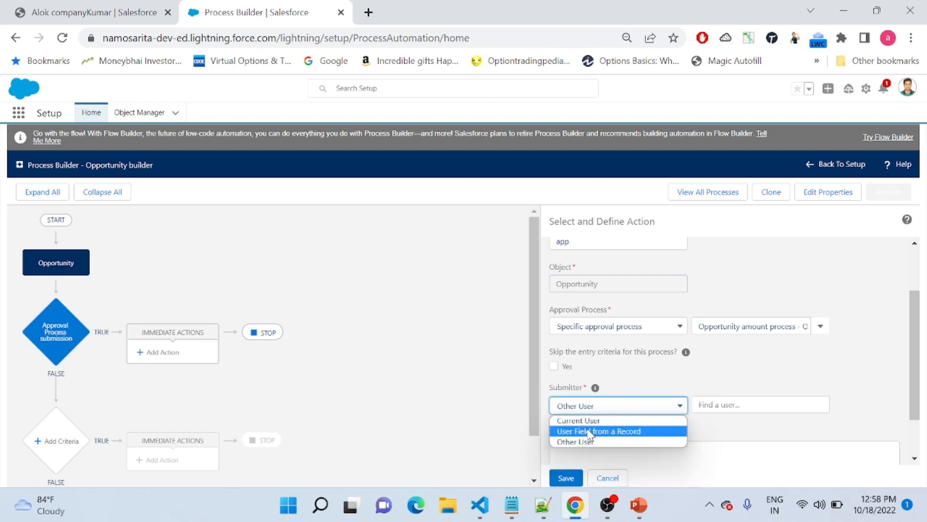
left_click(588, 431)
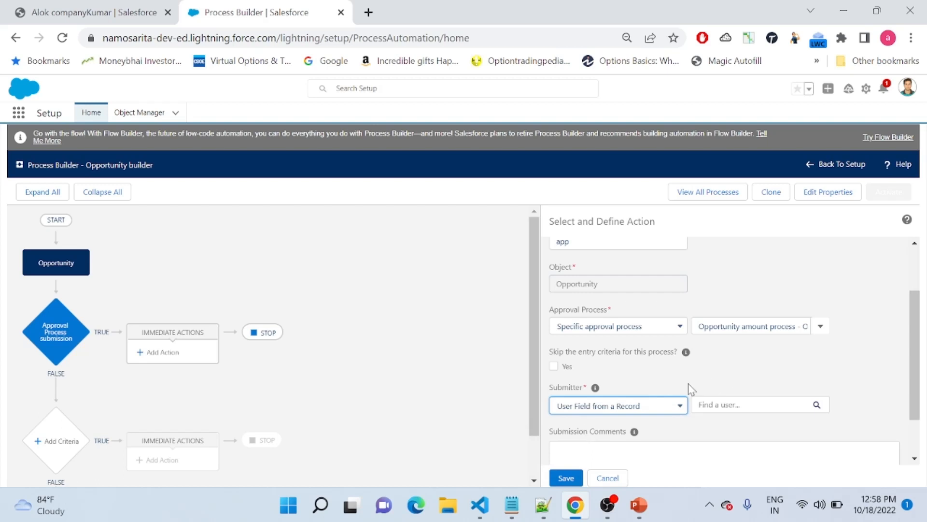
left_click_drag(916, 366, 916, 321)
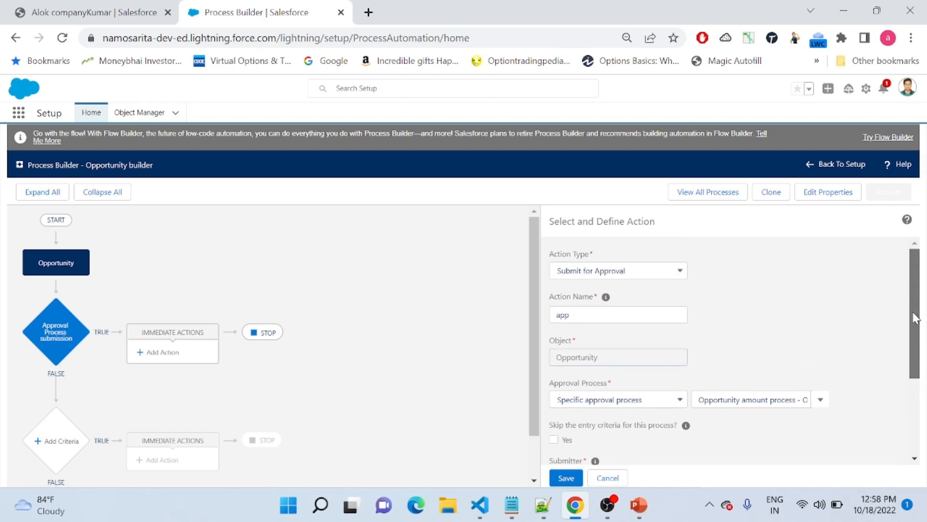
- Leave Process Builder for Setup, then find and open the Flows page
left_click(837, 165)
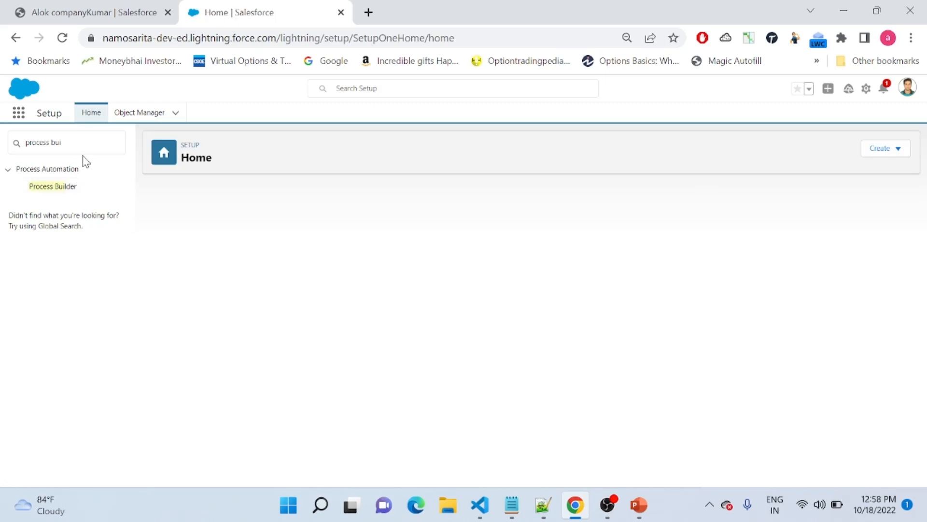
left_click_drag(78, 143, 21, 148)
type("flow")
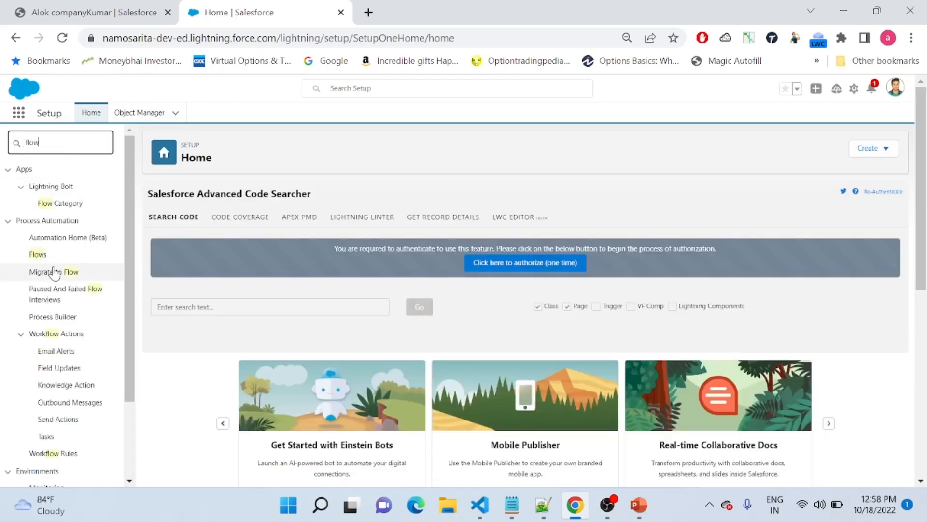
left_click(37, 254)
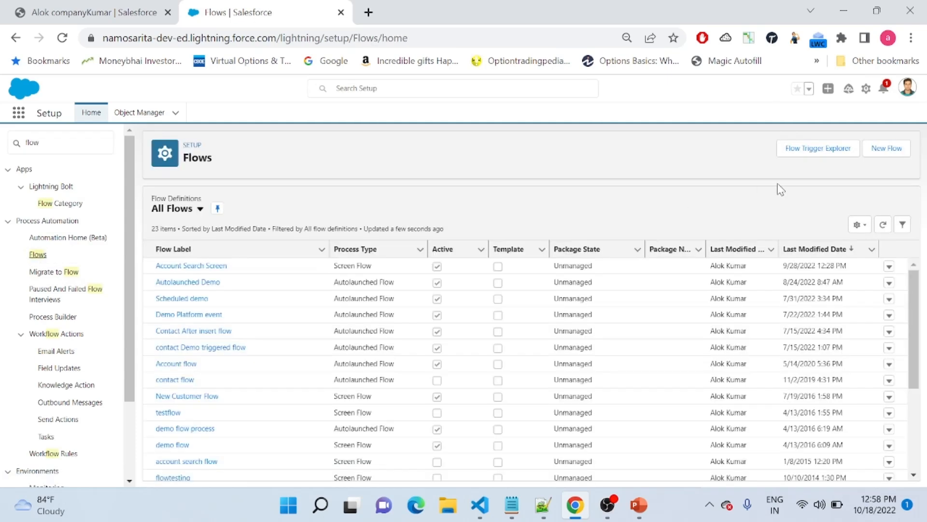
left_click(821, 151)
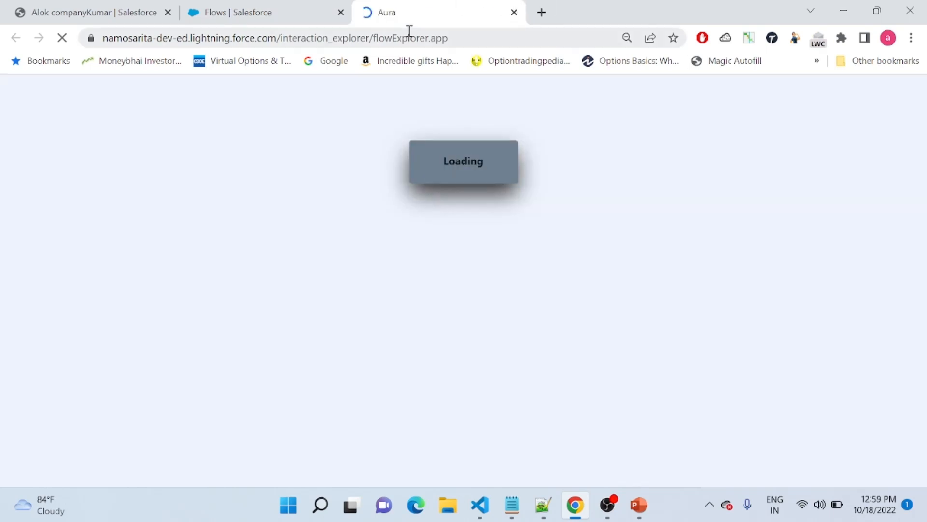
left_click(514, 12)
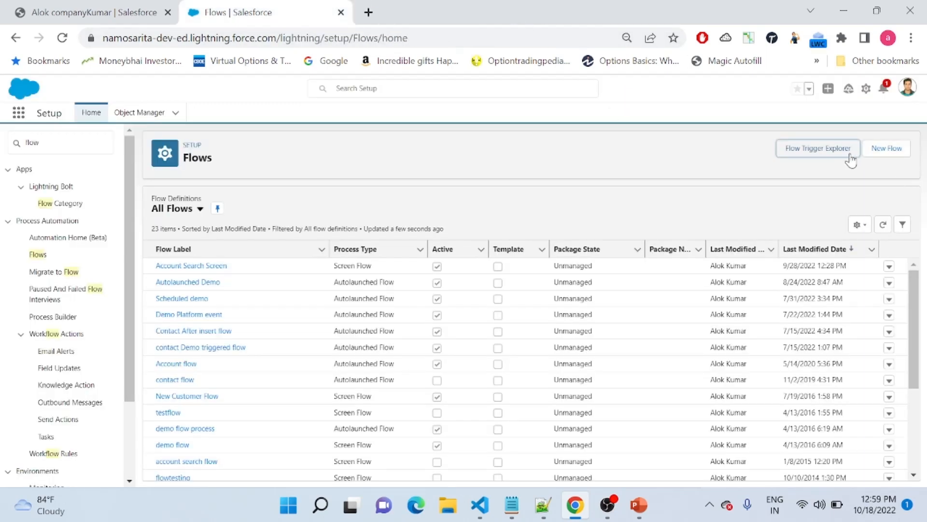
- Create a new Record-Triggered Flow from the Flows page
left_click(893, 153)
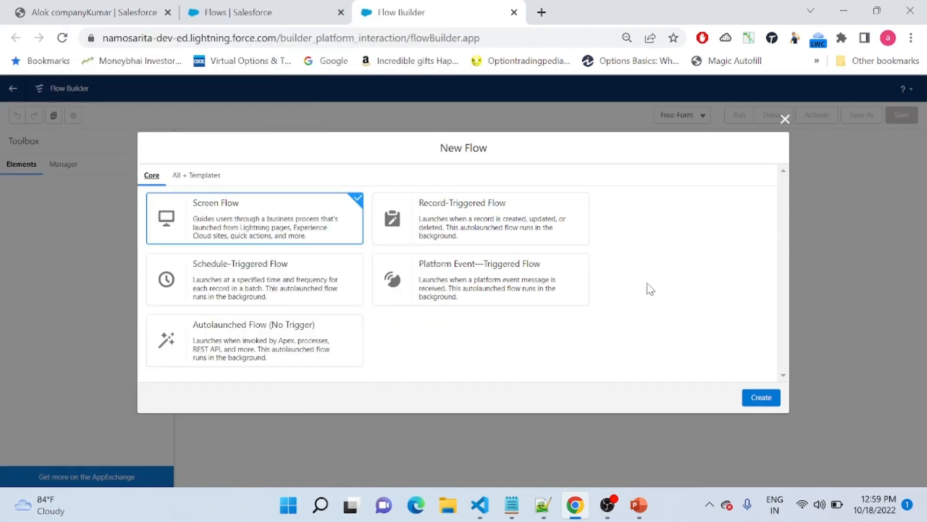
left_click(443, 223)
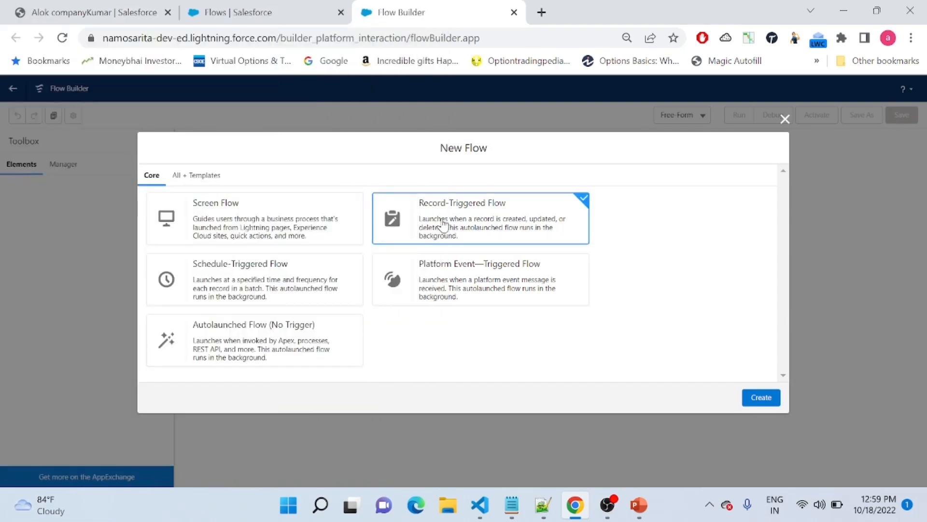
left_click(761, 397)
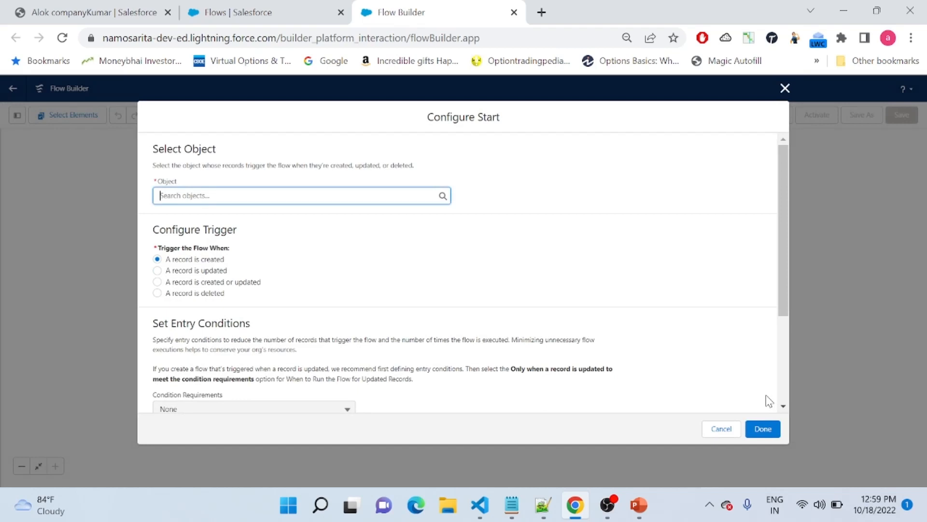
- Set the flow's object to Opportunity and trigger it when a record is created or updated
type("opportu")
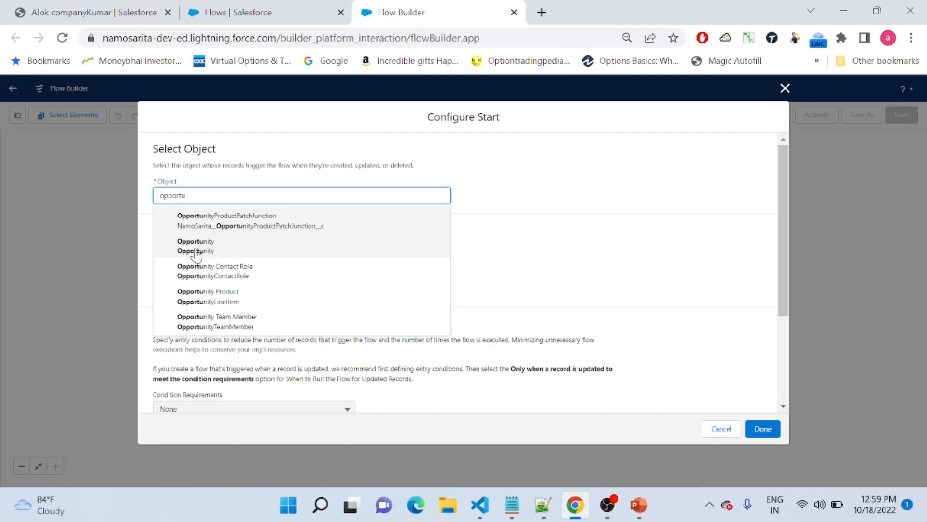
left_click(217, 248)
left_click(188, 281)
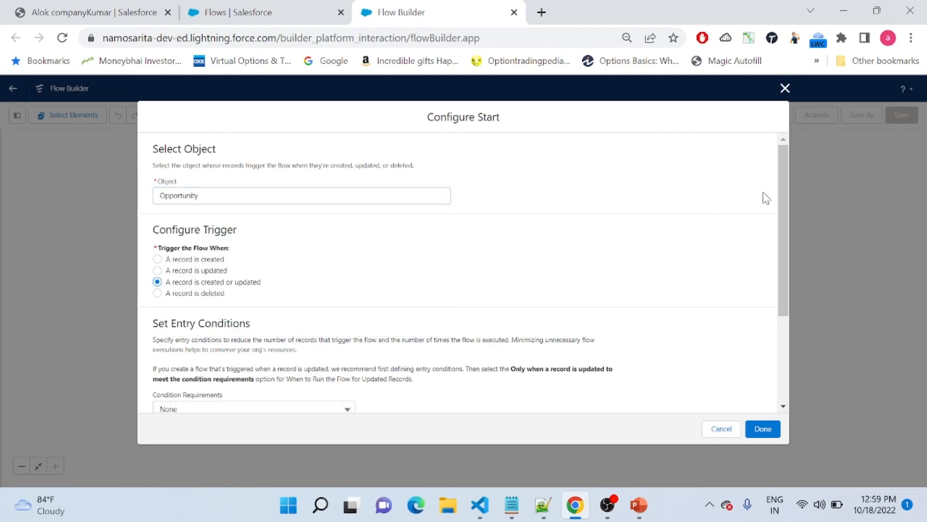
- Accept the start configuration optimized for Actions and Related Records, and add a Submit for Approval action to the flow
left_click_drag(779, 194, 776, 348)
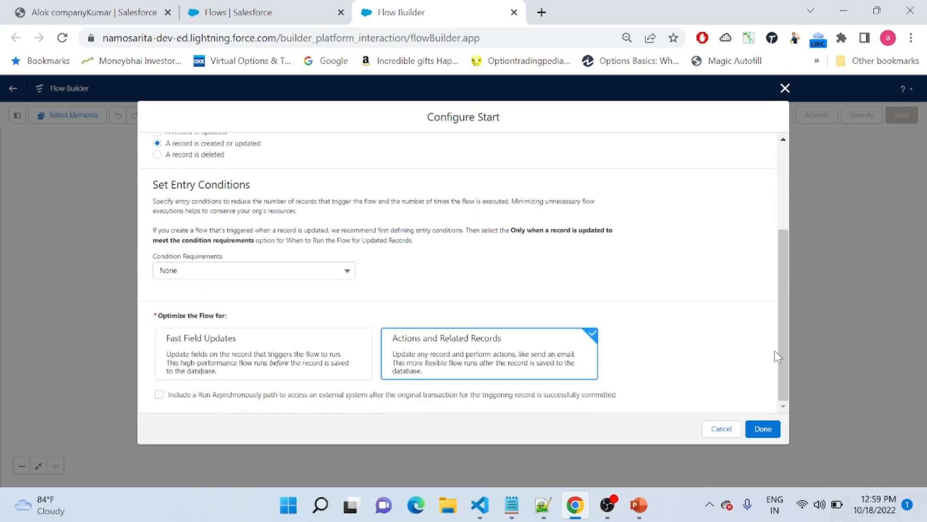
left_click(763, 428)
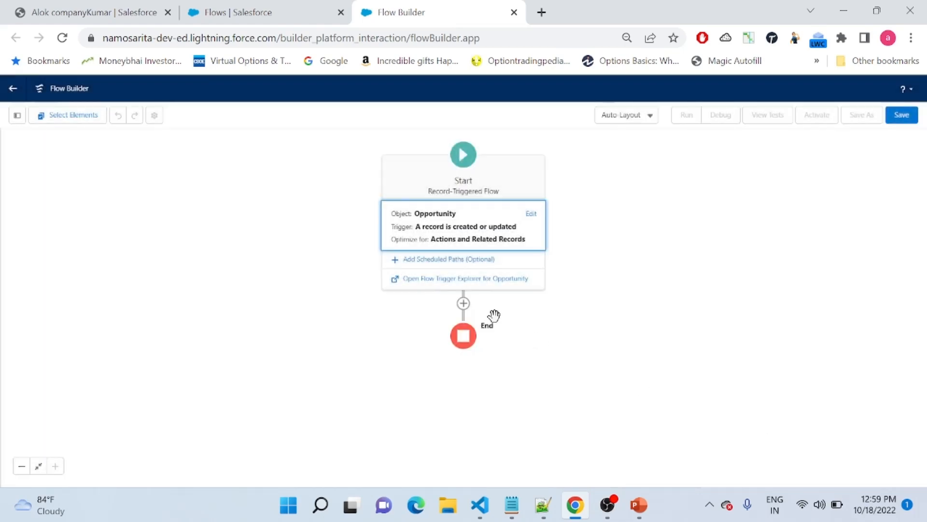
left_click(464, 294)
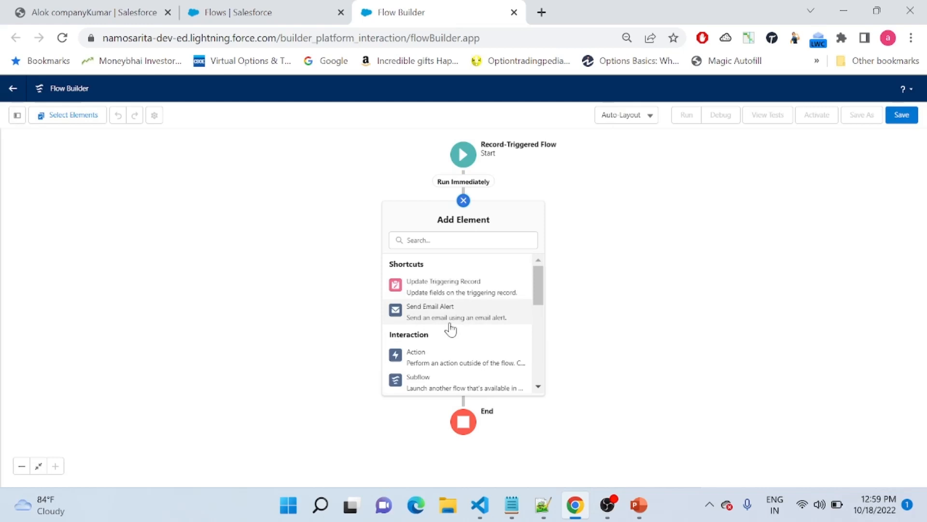
left_click(443, 366)
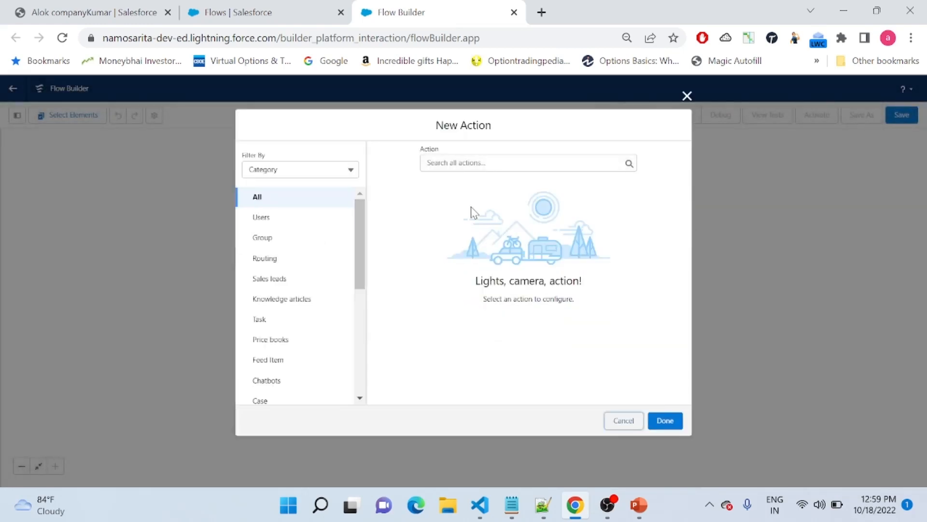
left_click(464, 164)
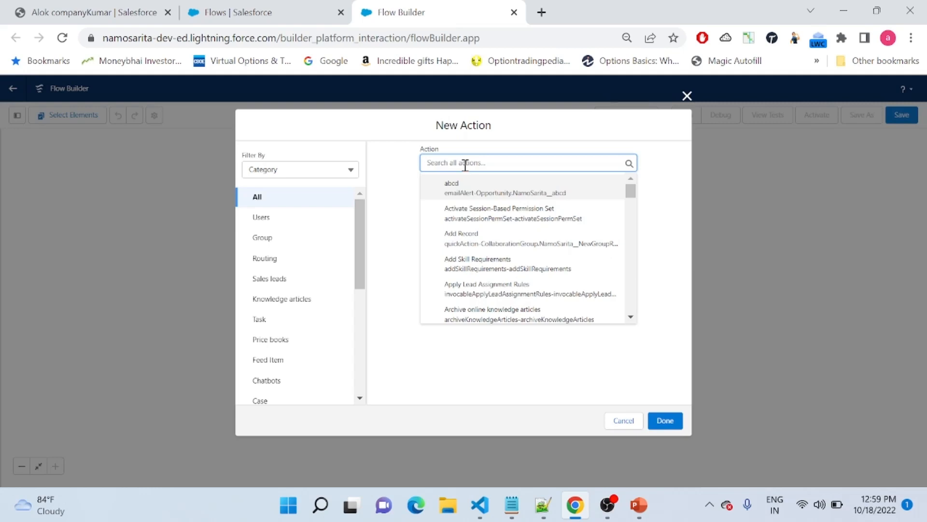
type("appro")
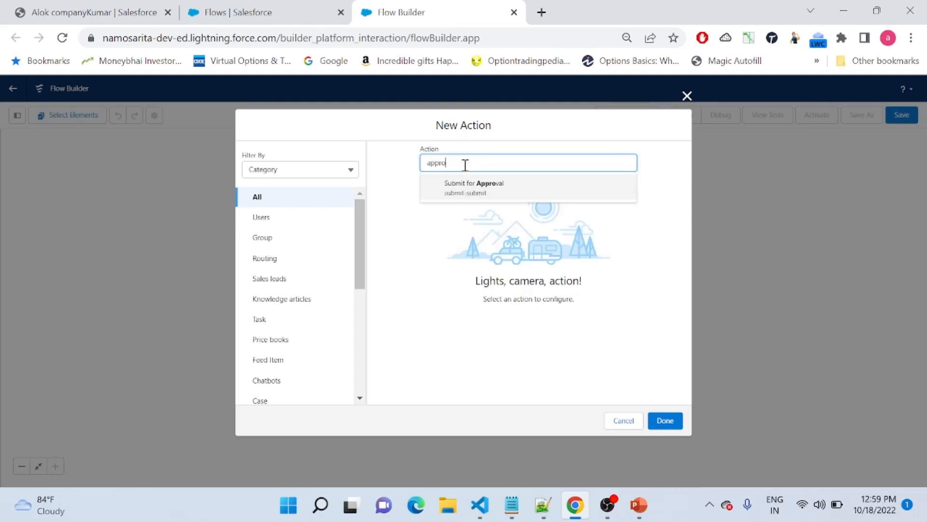
left_click(467, 189)
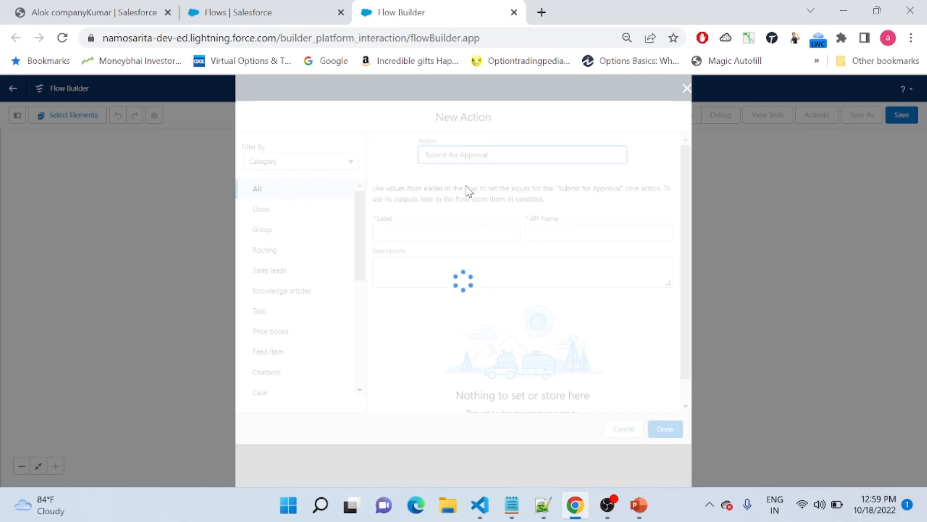
- Browse the resources for Record ID, then include the Approval Process Name Or ID input and browse its resources
left_click_drag(688, 167, 688, 222)
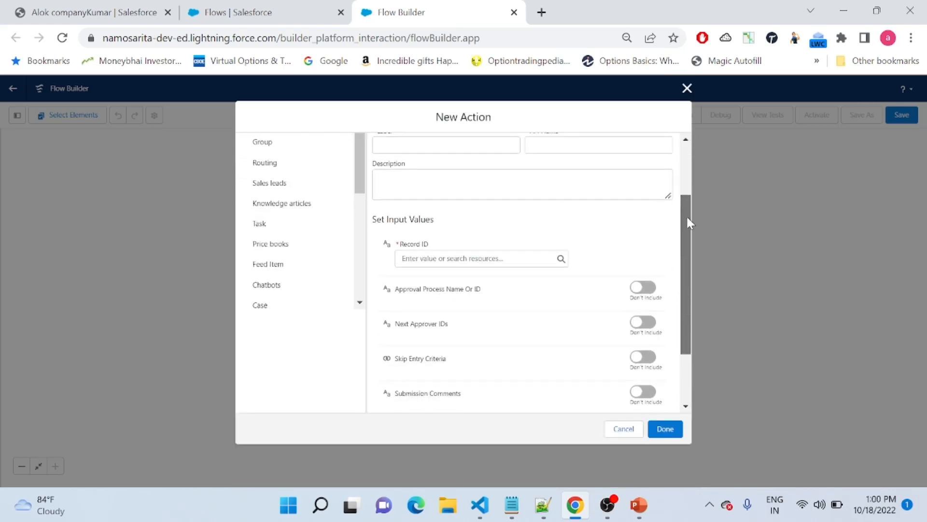
left_click(434, 264)
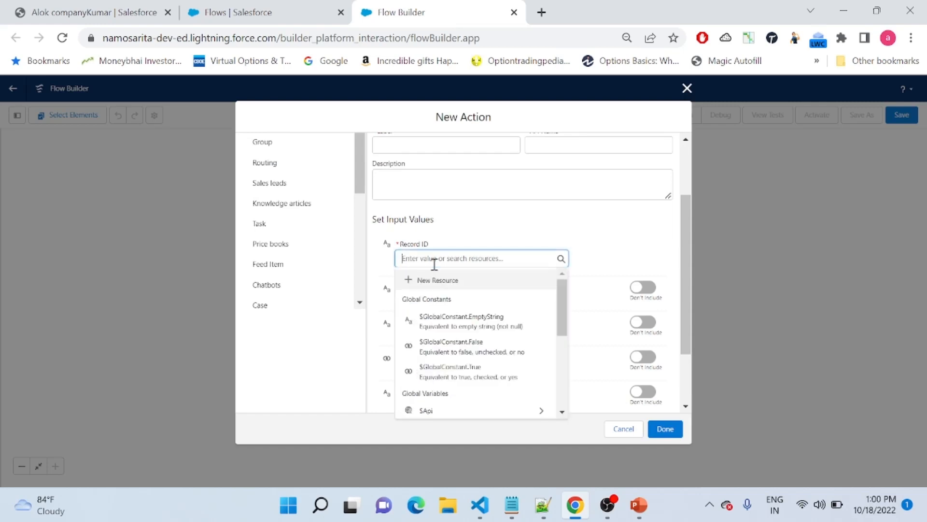
left_click(646, 237)
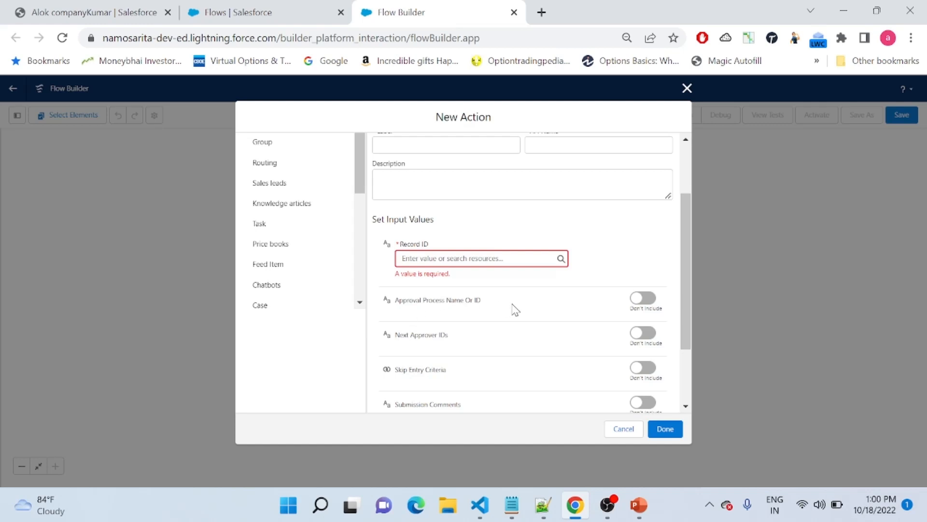
left_click(644, 298)
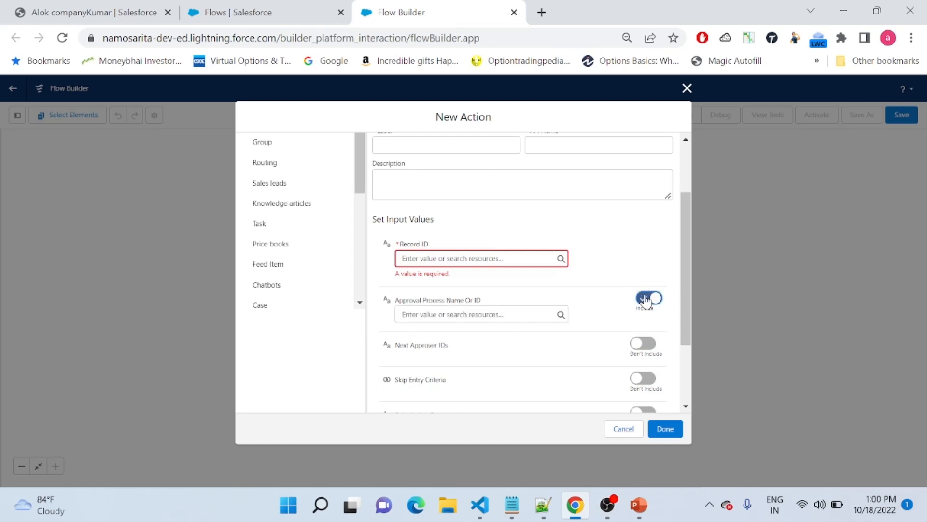
left_click(451, 315)
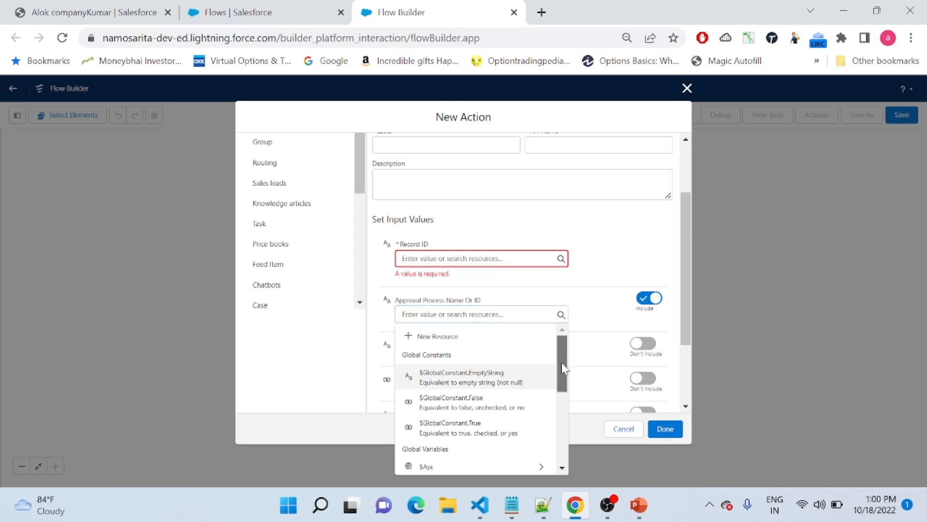
mouse_move(563, 368)
left_mouse_down()
mouse_move(561, 439)
mouse_move(558, 362)
left_mouse_up()
left_click(577, 310)
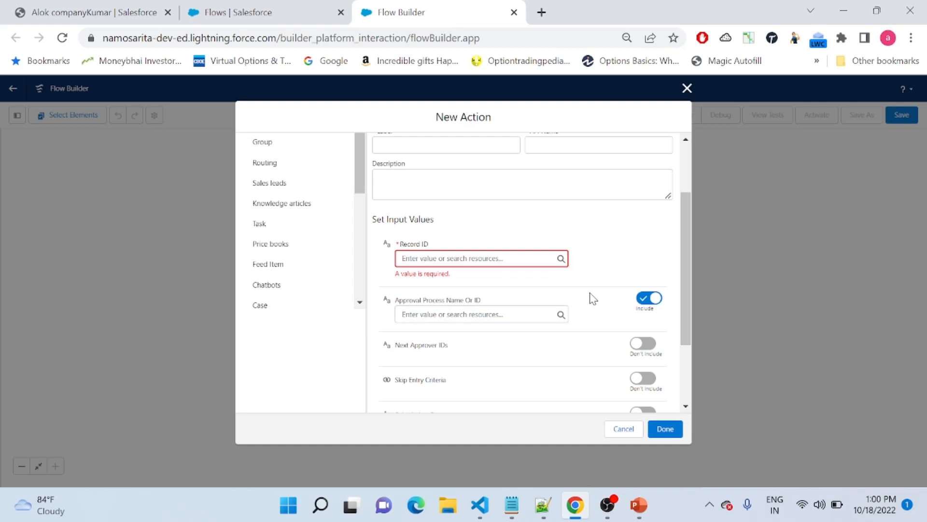
- Try including the Submitter ID input for the approval action
scroll(688, 314, "down", 2)
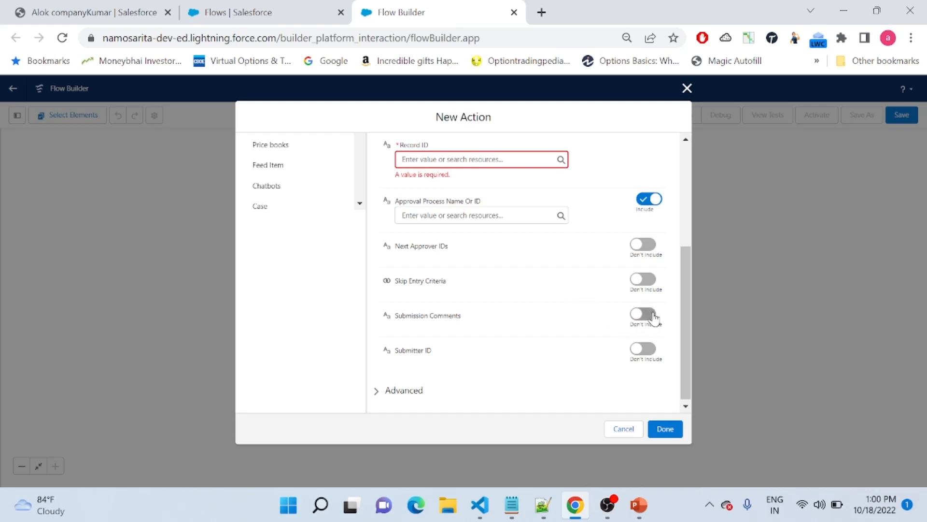
left_click(647, 352)
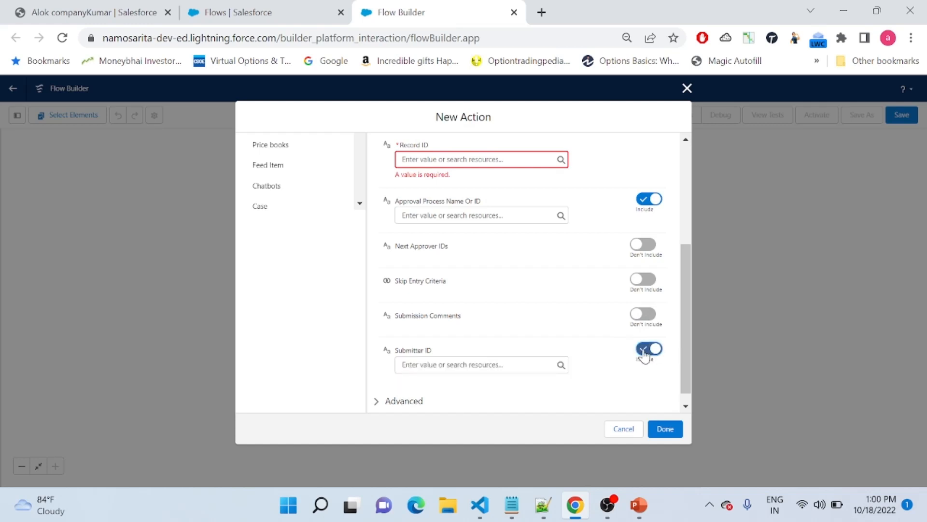
left_click(644, 352)
- Try manually assigning variables in the action's advanced options and examine the Store Output Values fields
left_click(380, 391)
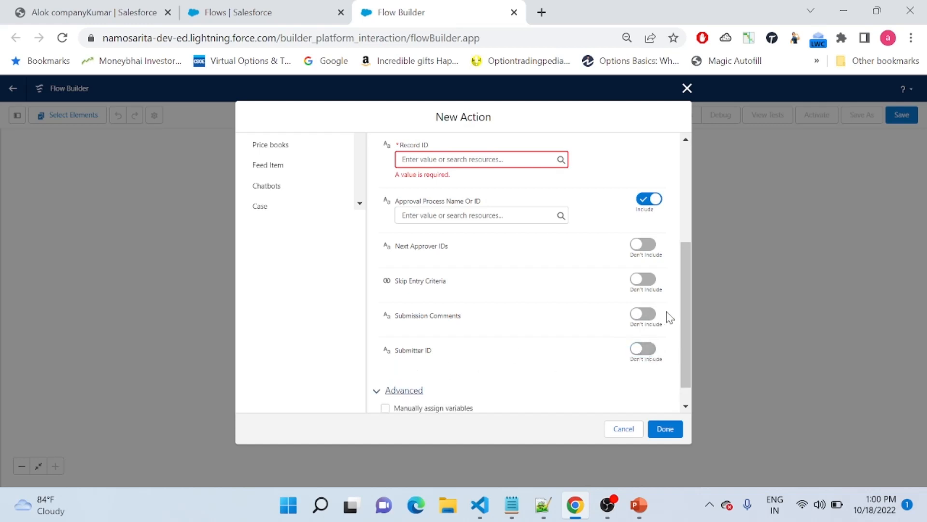
scroll(689, 291, "down", 1)
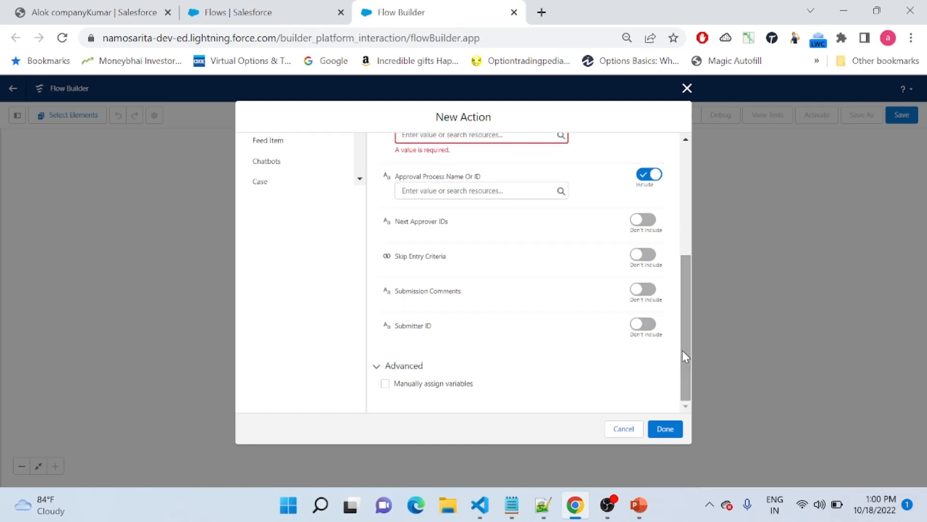
left_click(384, 383)
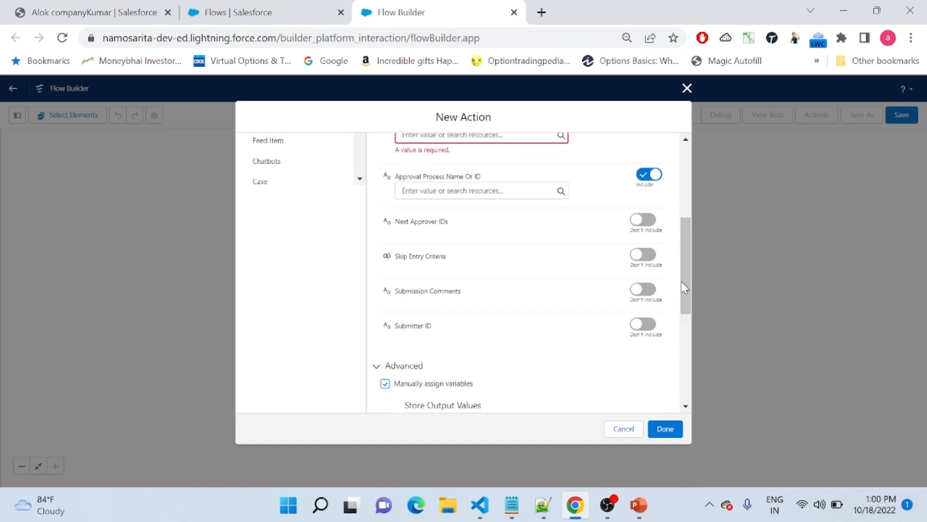
left_click_drag(682, 257, 685, 302)
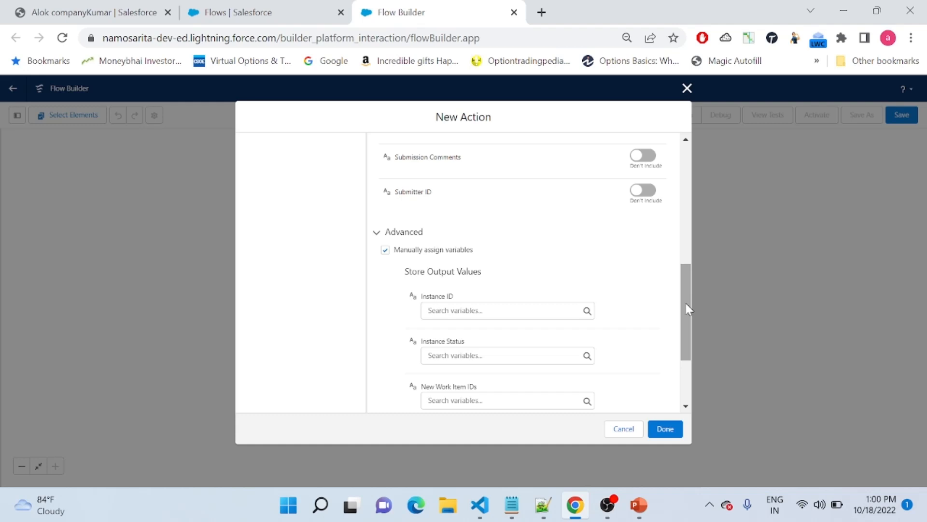
left_click_drag(688, 309, 668, 288)
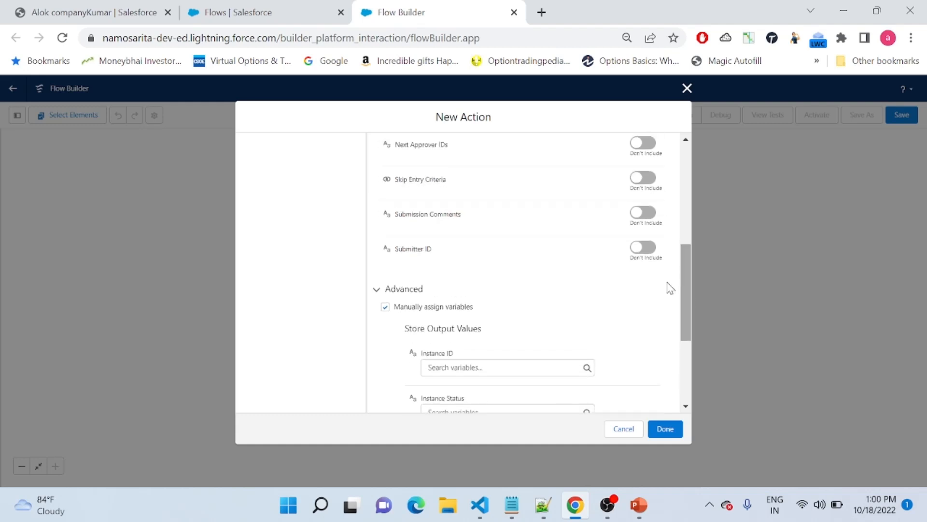
left_click(386, 308)
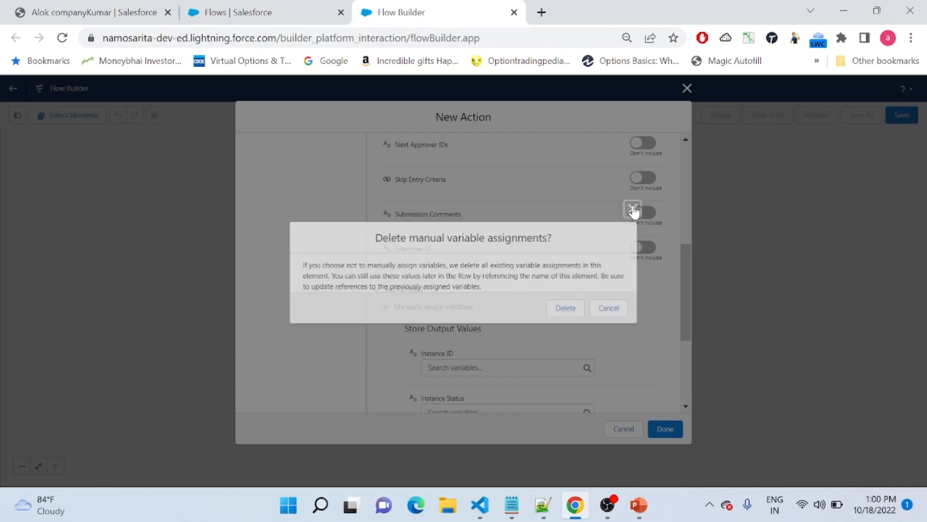
left_click(633, 208)
left_click(377, 265)
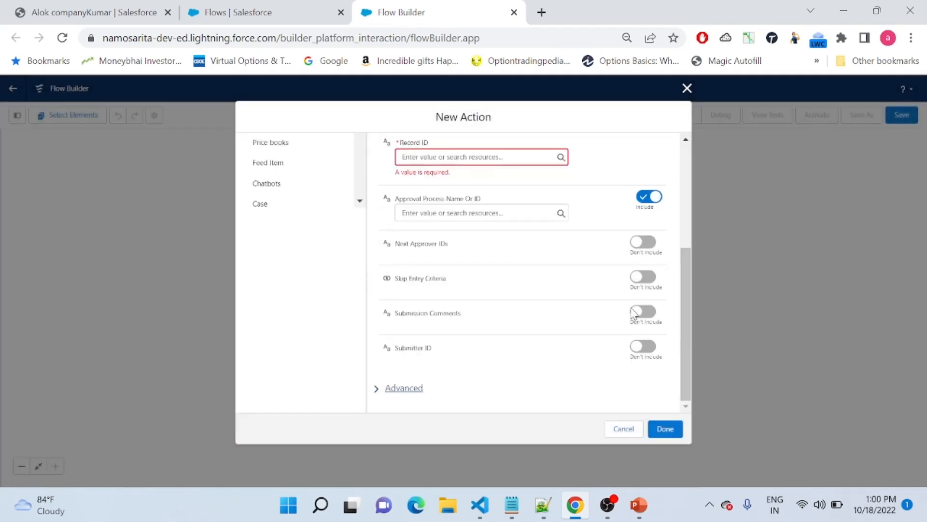
left_click_drag(686, 318, 708, 198)
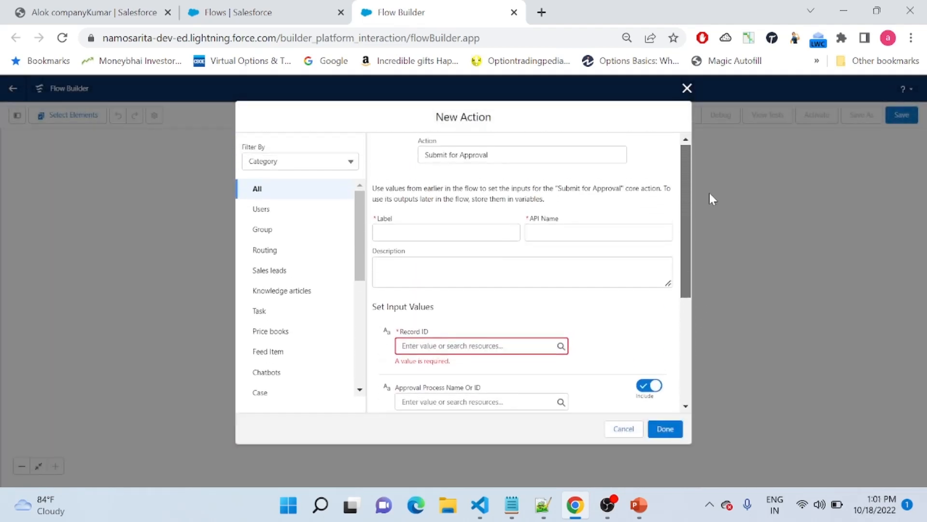